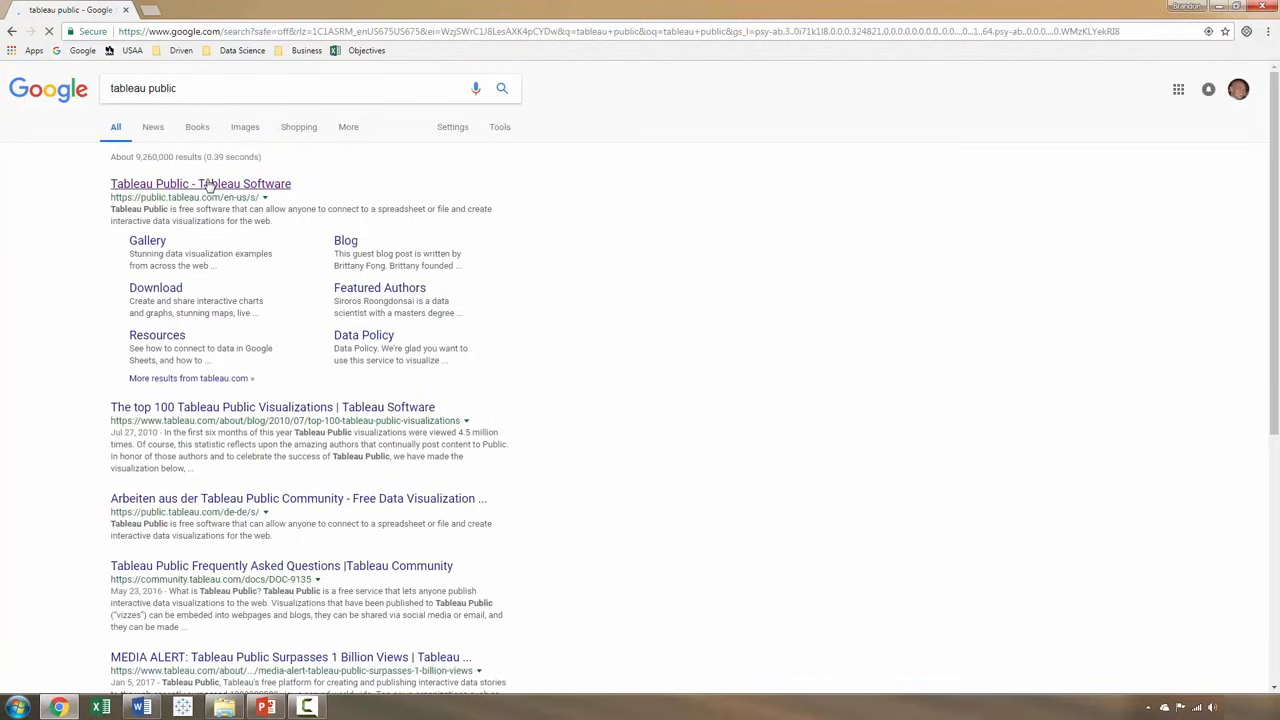
- Open the Tableau Public website from the search results, download the Windows installer and run the downloaded file
{"action": "left_click", "coordinate": [208, 186]}
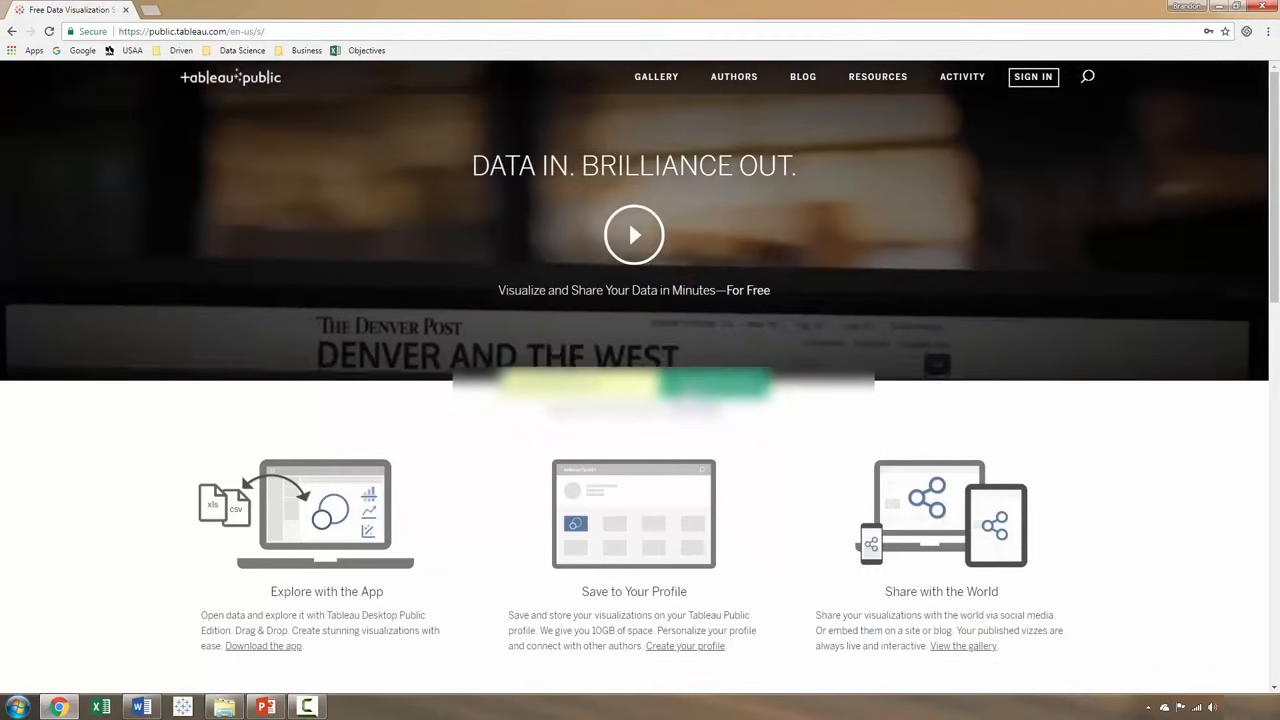
{"action": "left_click", "coordinate": [706, 385]}
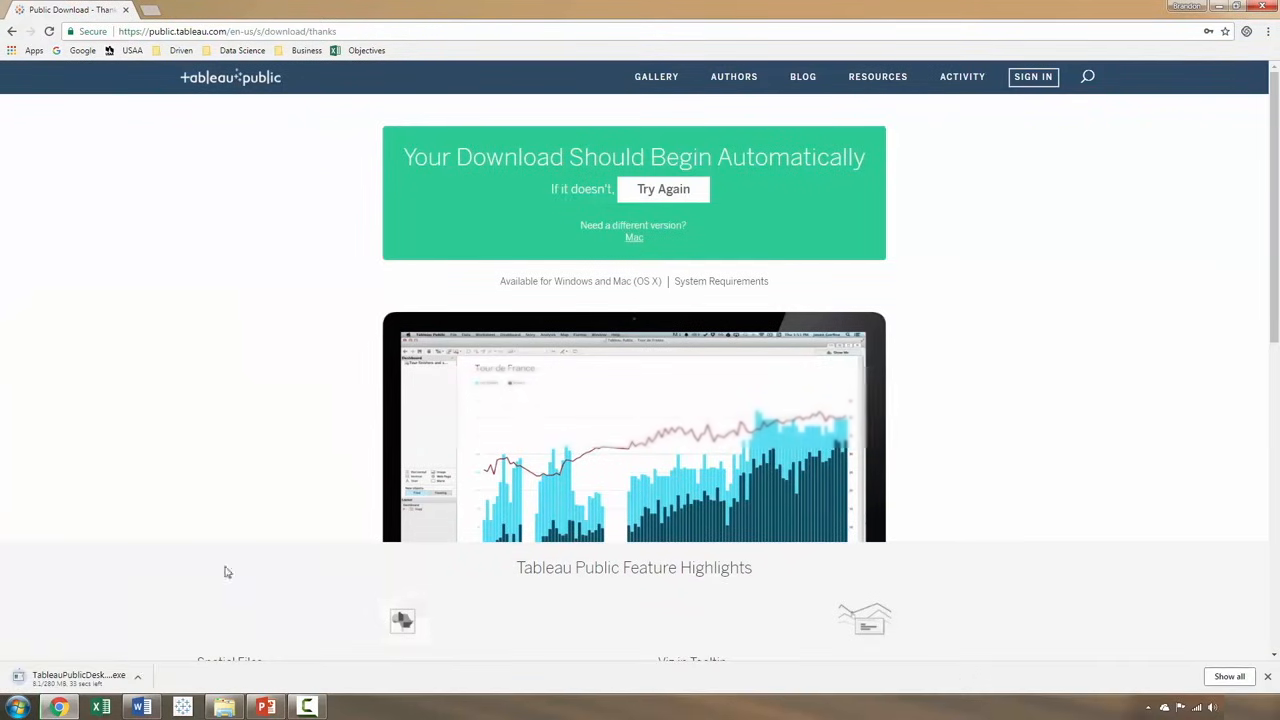
{"action": "left_click", "coordinate": [138, 676]}
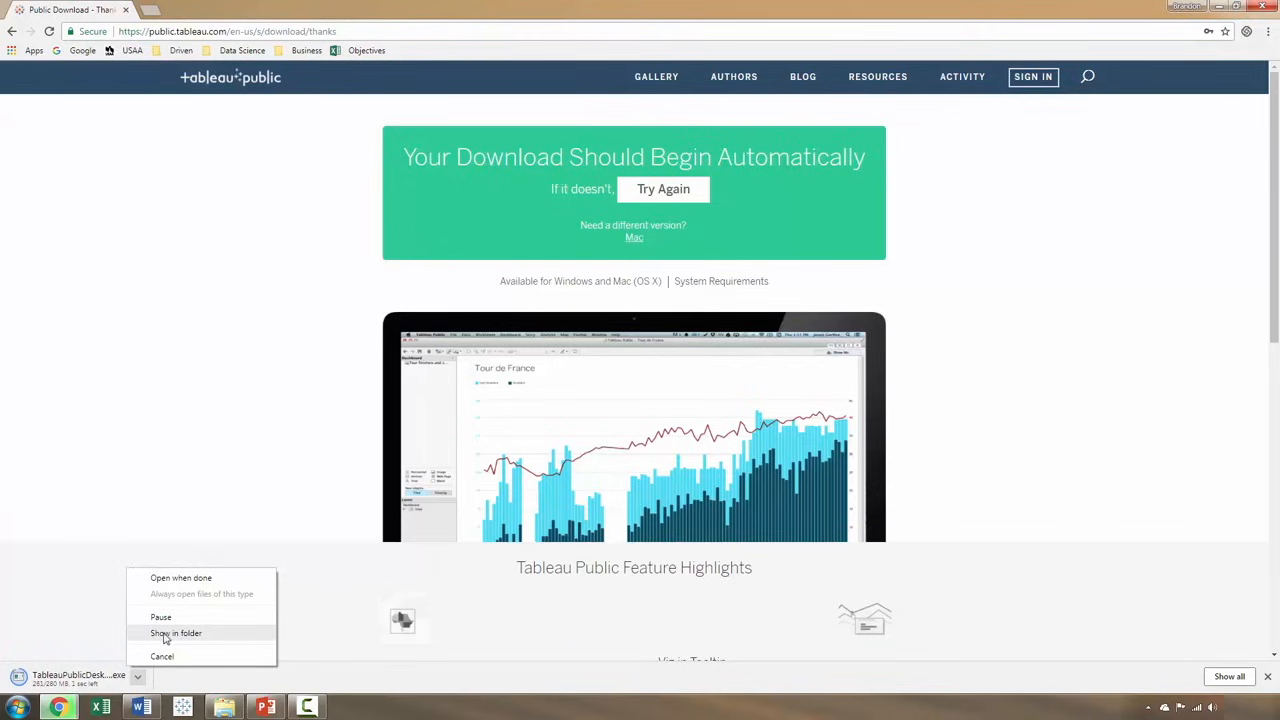
{"action": "left_click", "coordinate": [75, 680]}
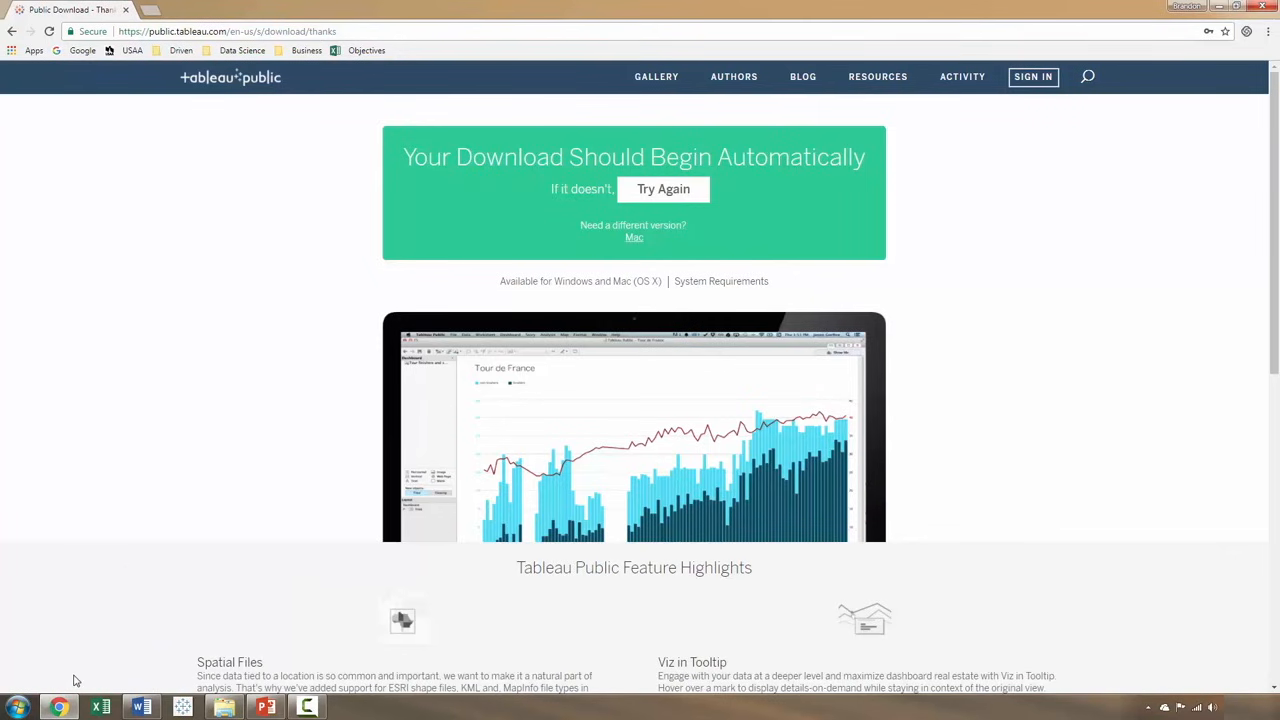
- Accept the license terms and install Tableau Public 10.5 with the default location, shortcuts and update checking
{"action": "left_click", "coordinate": [672, 363]}
{"action": "left_click", "coordinate": [583, 366]}
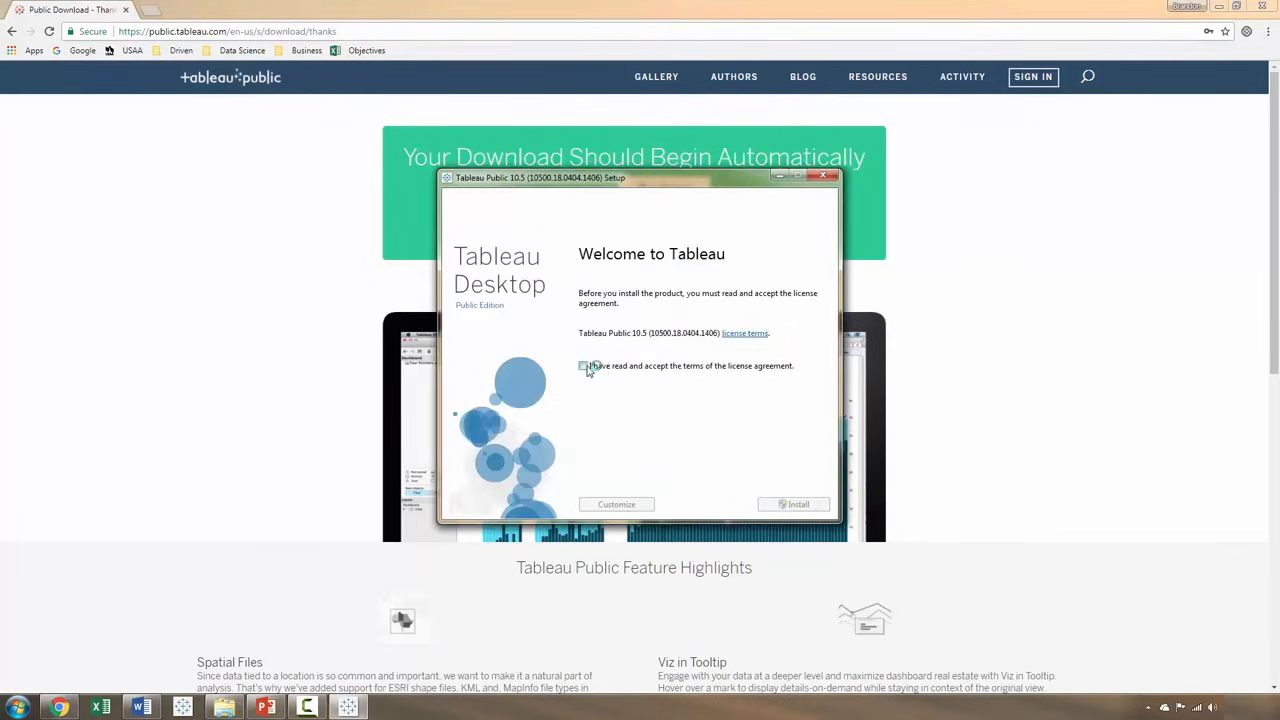
{"action": "left_click", "coordinate": [618, 504]}
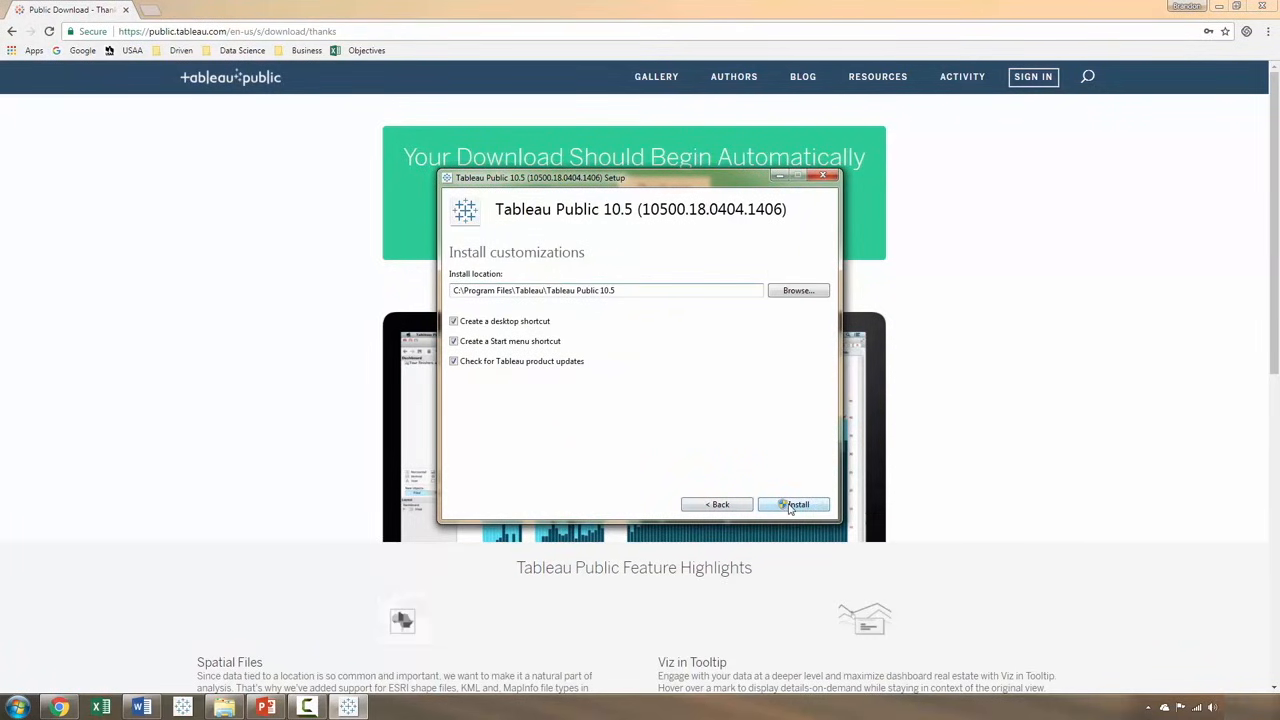
{"action": "left_click", "coordinate": [792, 505]}
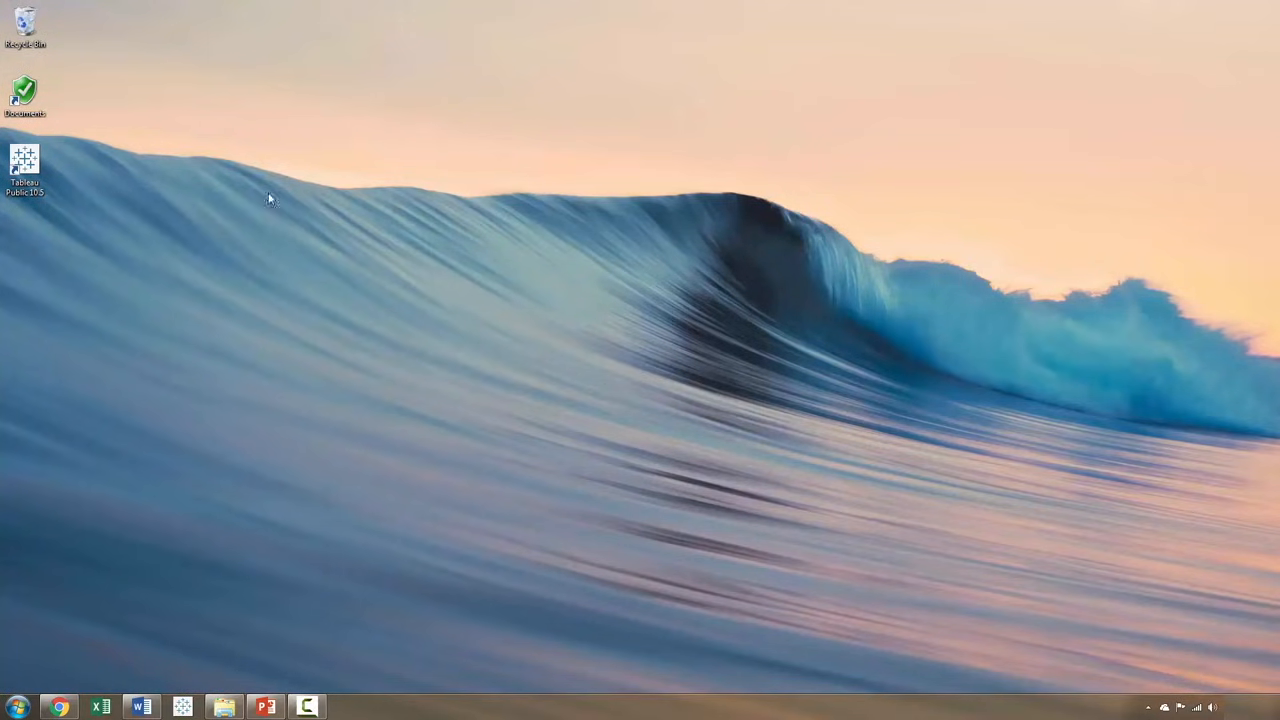
- Launch Tableau Public 10.5 from the desktop and restore its window to a smaller size over the desktop
{"action": "double_click", "coordinate": [25, 183]}
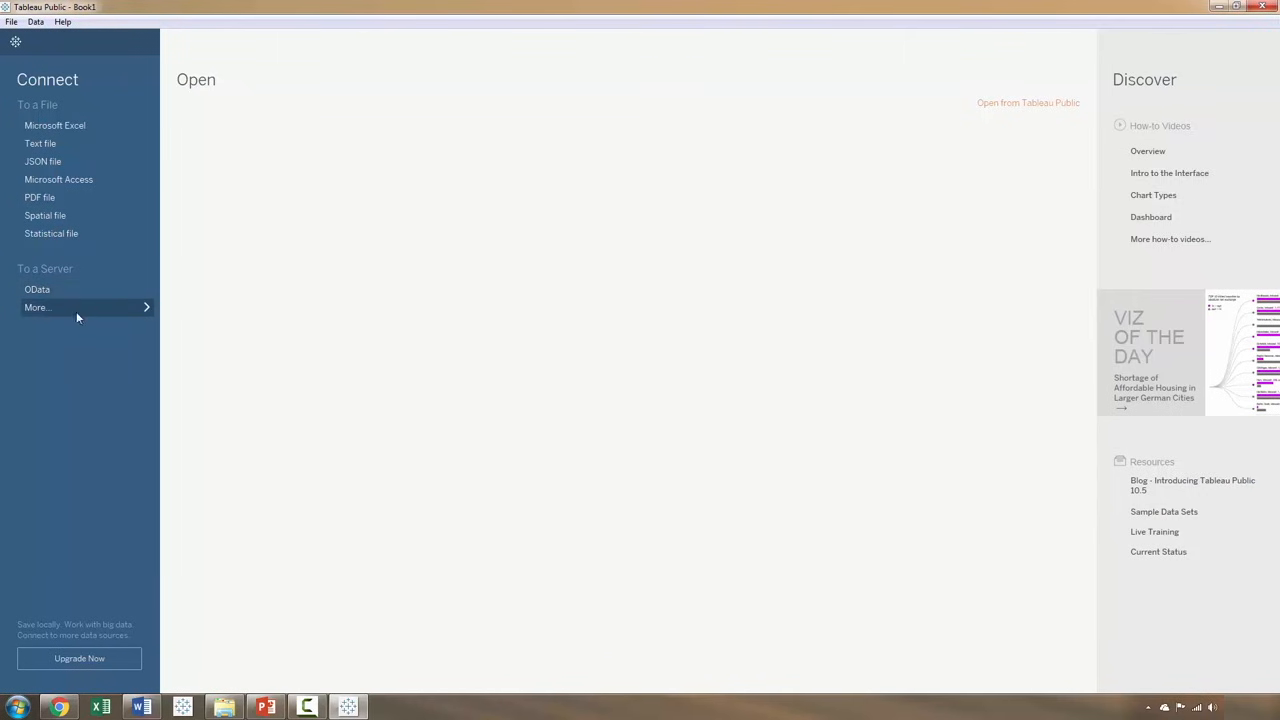
{"action": "left_click_drag", "start_coordinate": [470, 6], "coordinate": [551, 2]}
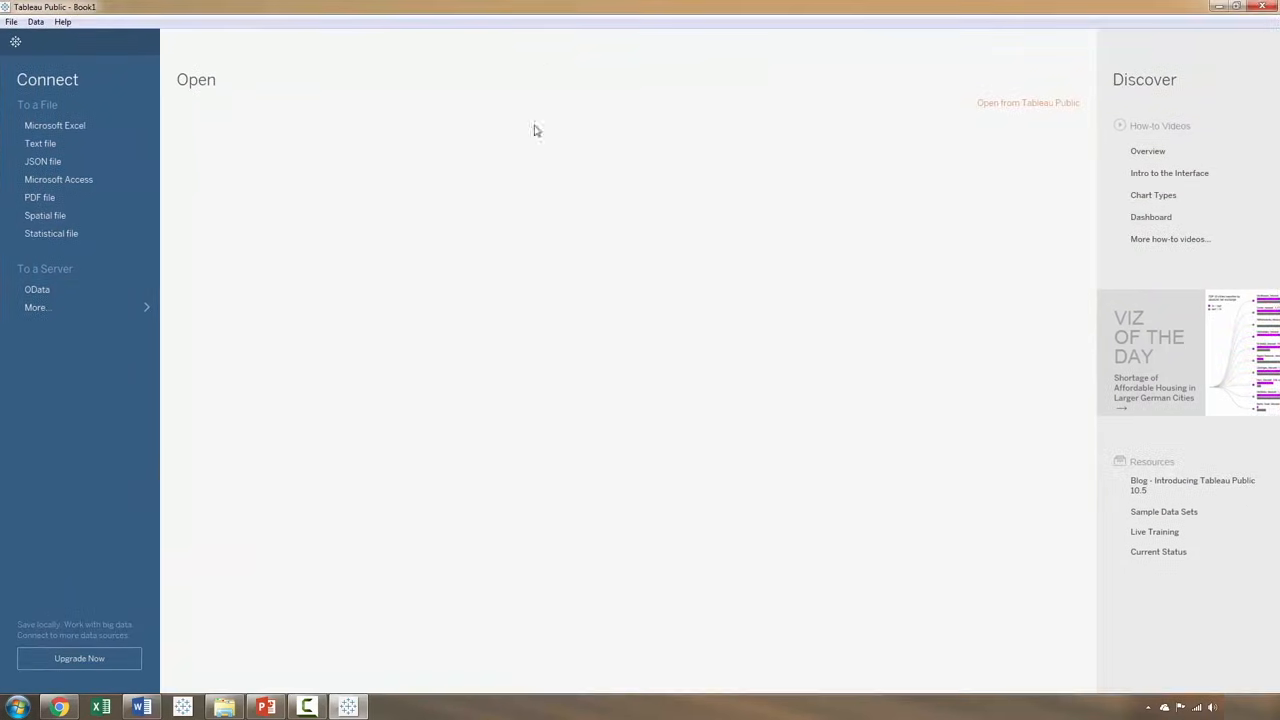
{"action": "left_click_drag", "start_coordinate": [453, 6], "coordinate": [610, 120]}
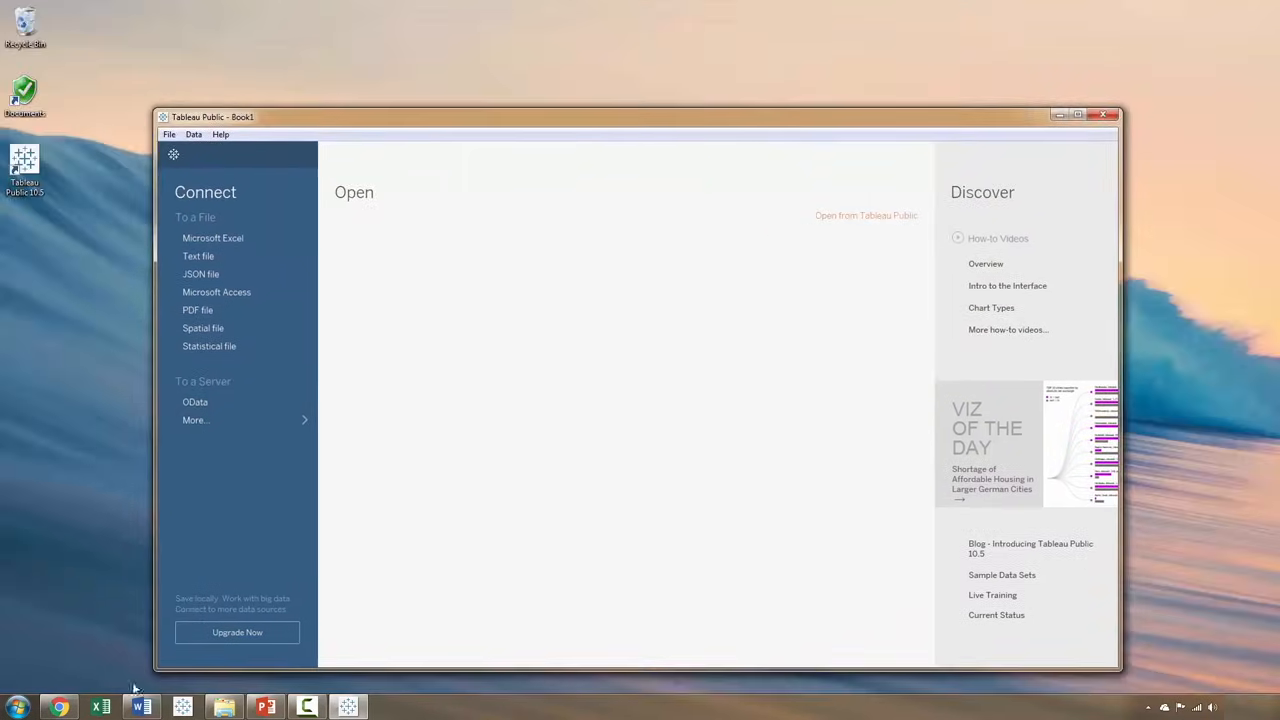
- Search for "titanic kaggle" in a new Chrome window and open the "Titanic: Machine Learning from Disaster" competition page
{"action": "middle_click", "coordinate": [60, 707]}
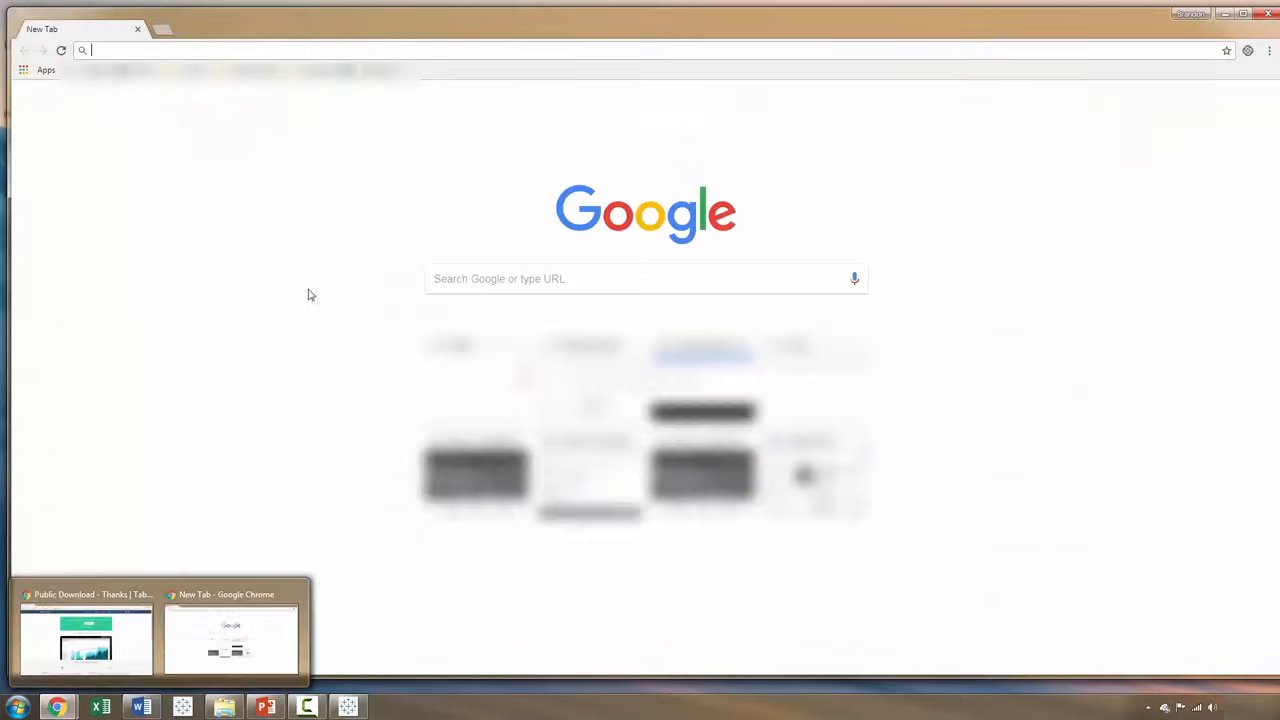
{"action": "type", "text": "tit"}
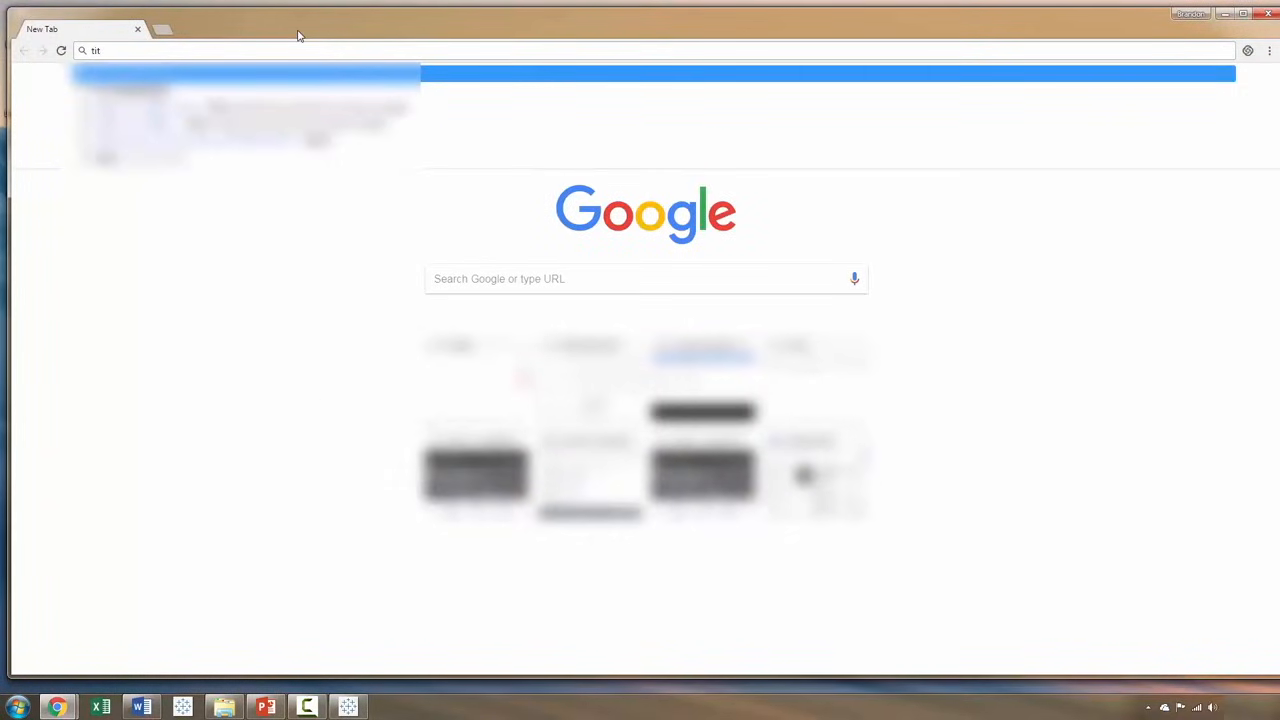
{"action": "type", "text": "anic"}
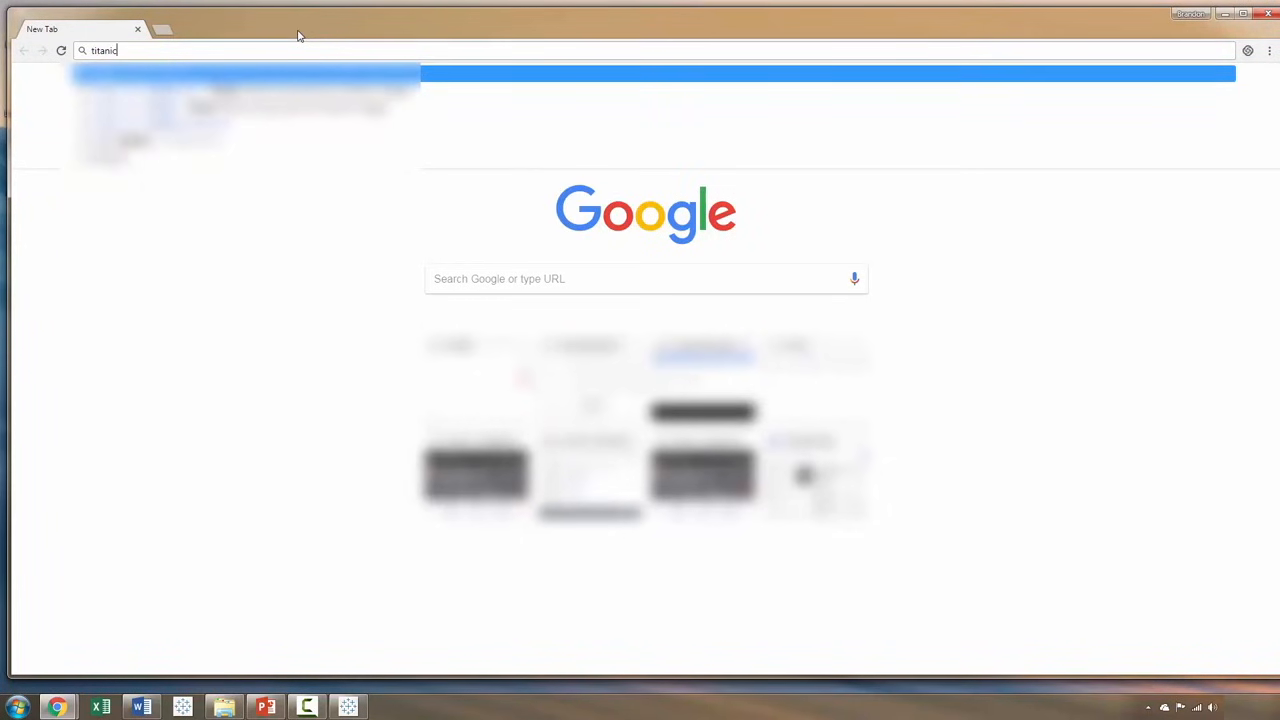
{"action": "type", "text": " kaggle"}
{"action": "key", "text": "Return"}
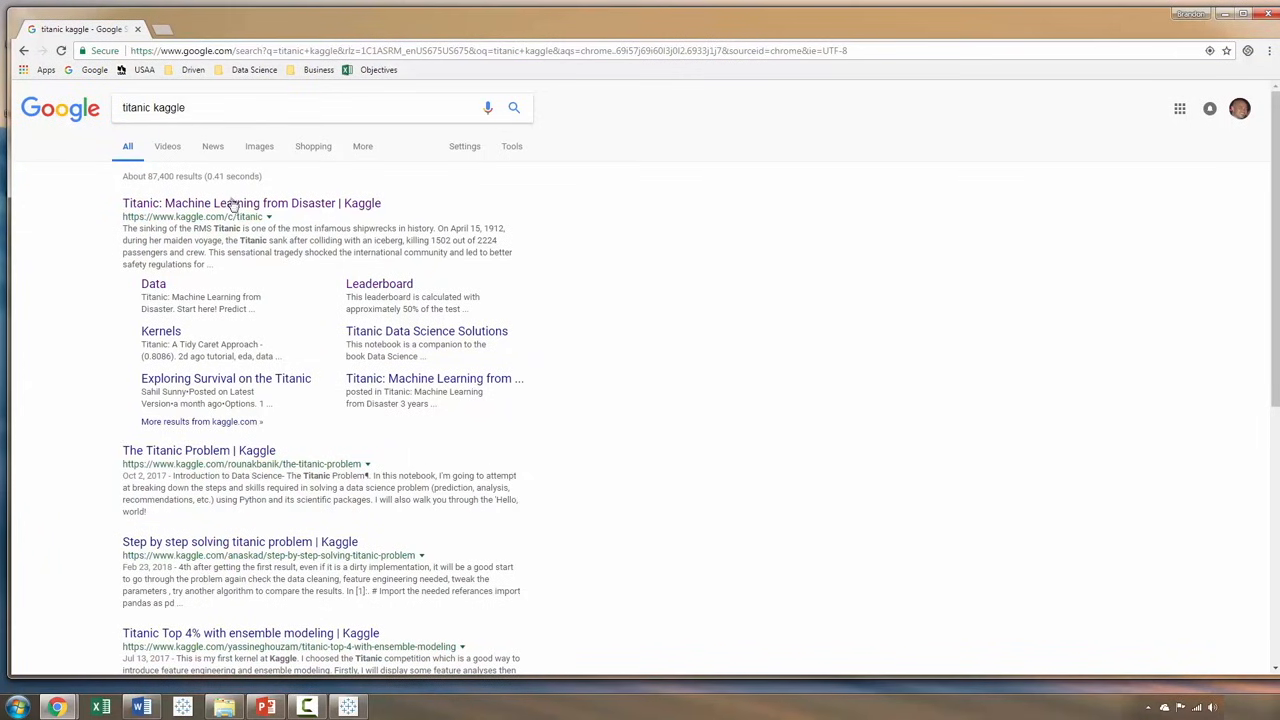
{"action": "key", "text": "super+Up"}
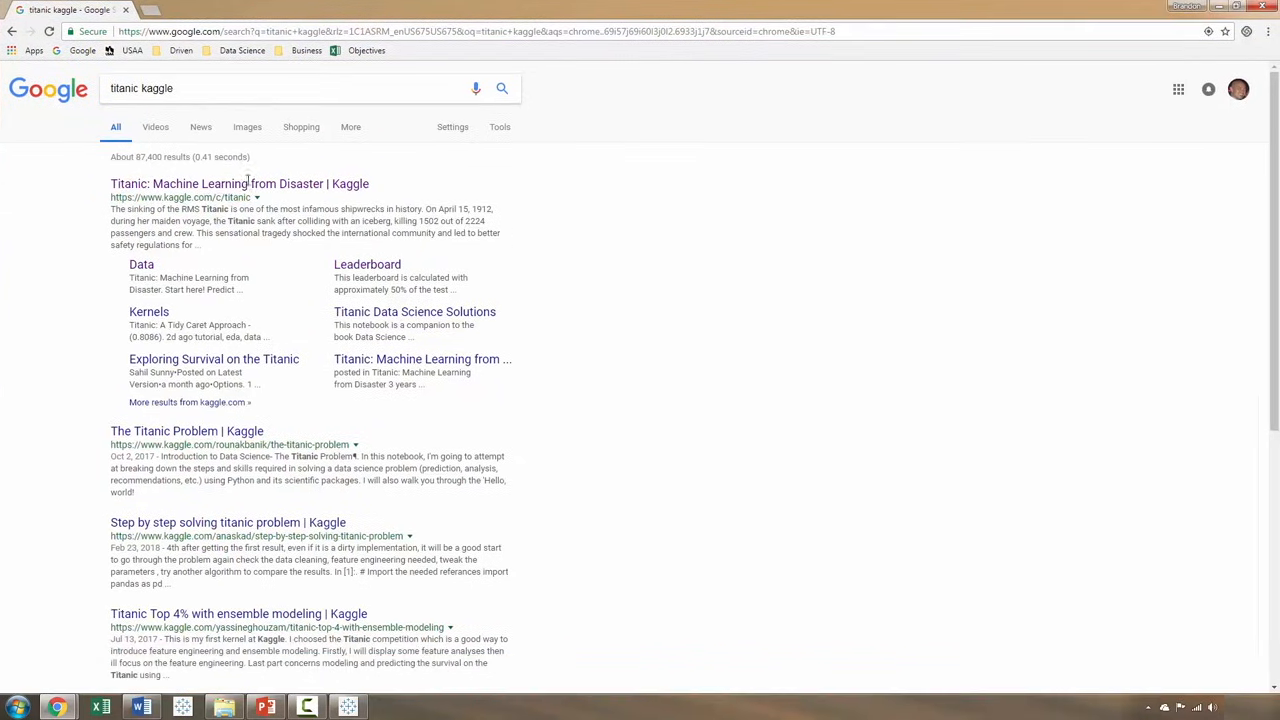
{"action": "left_click", "coordinate": [248, 183]}
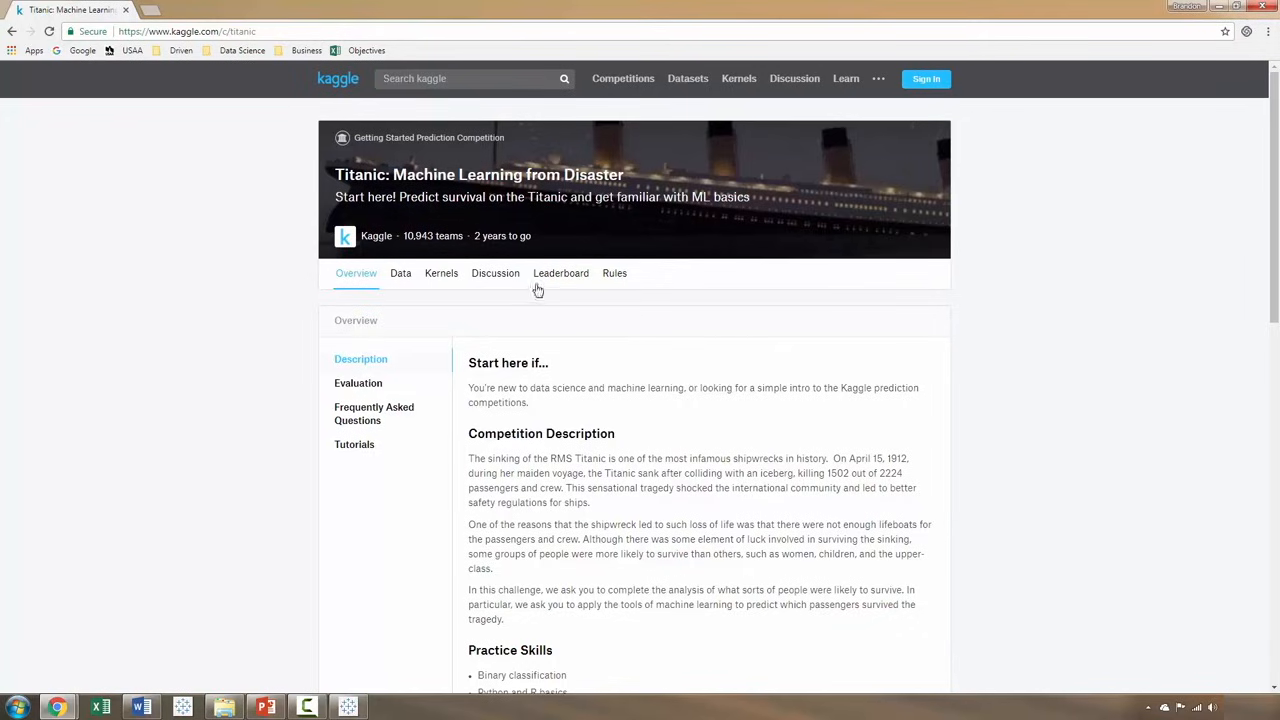
- Sign in to Kaggle with the saved account credentials
{"action": "left_click", "coordinate": [919, 83]}
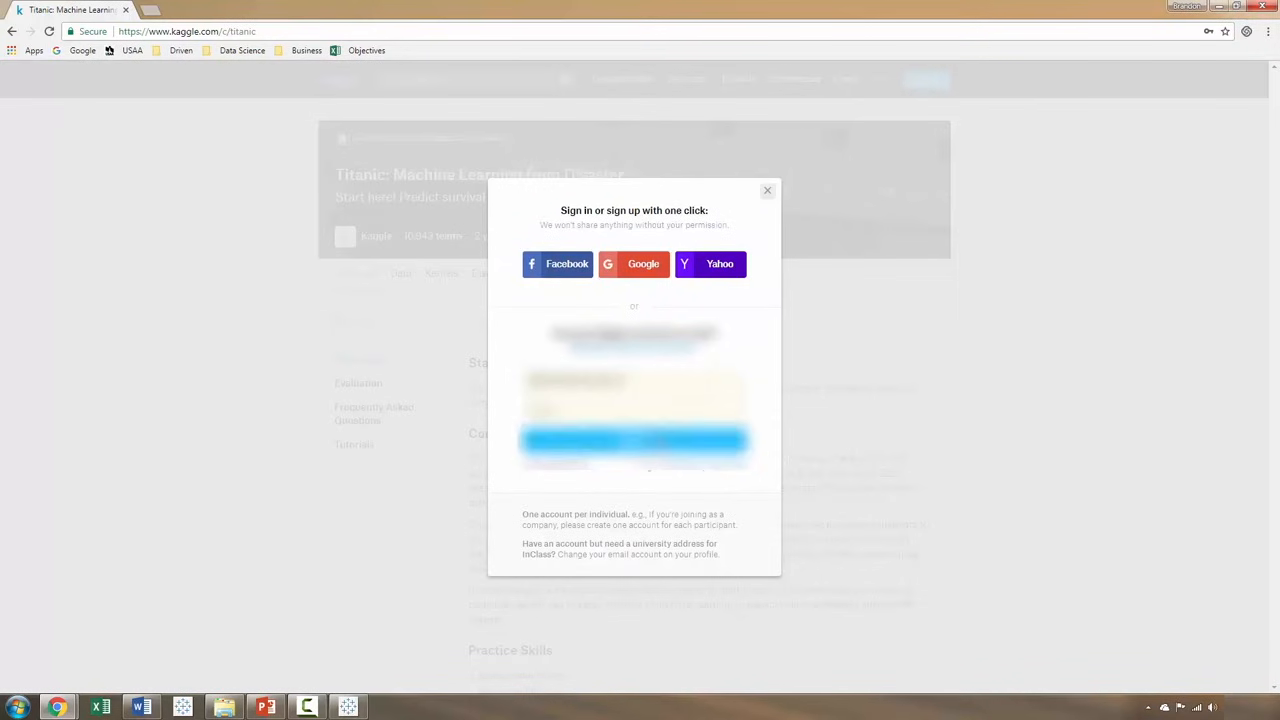
{"action": "double_click", "coordinate": [630, 378]}
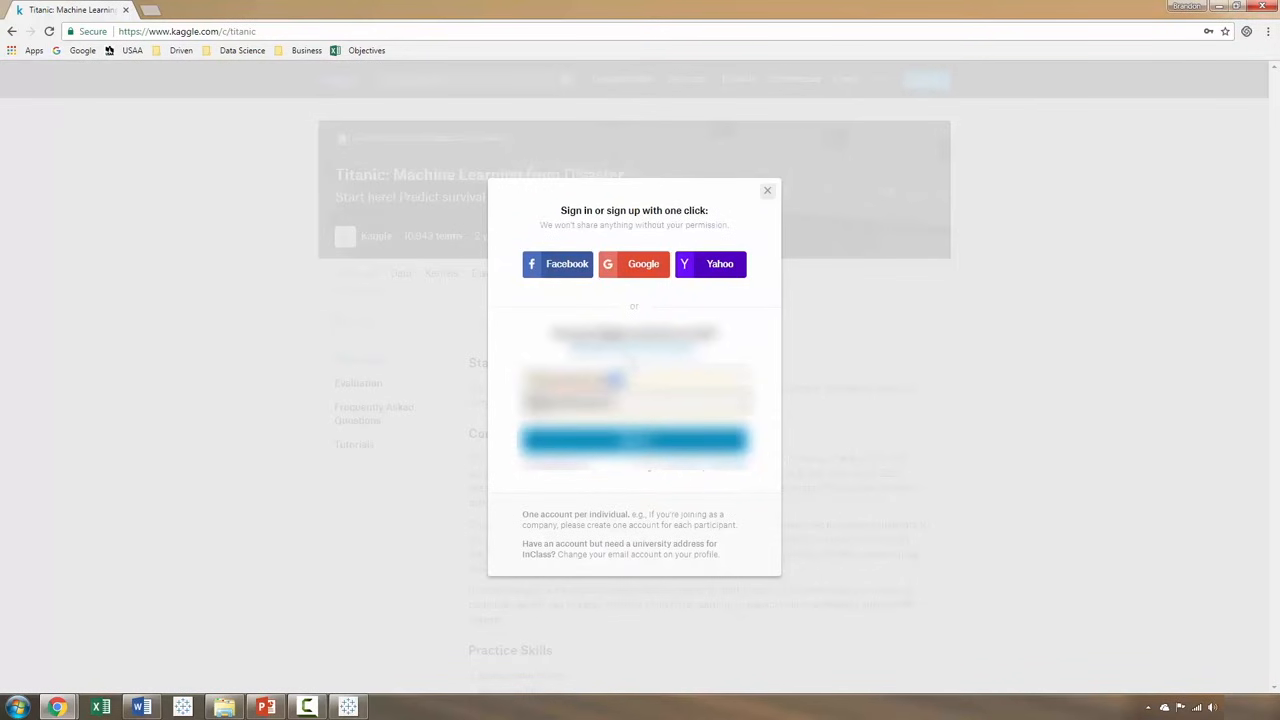
{"action": "left_click", "coordinate": [640, 444]}
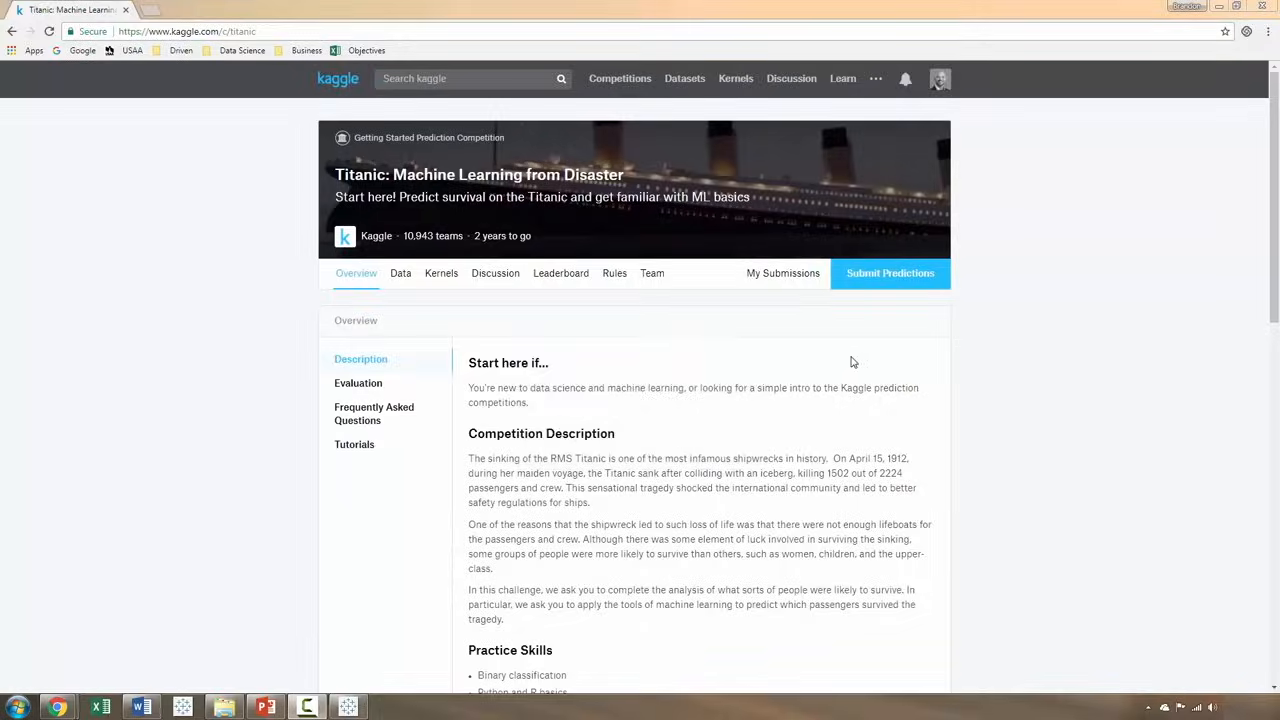
- Download train.csv from the Titanic competition's data page
{"action": "left_click", "coordinate": [400, 276]}
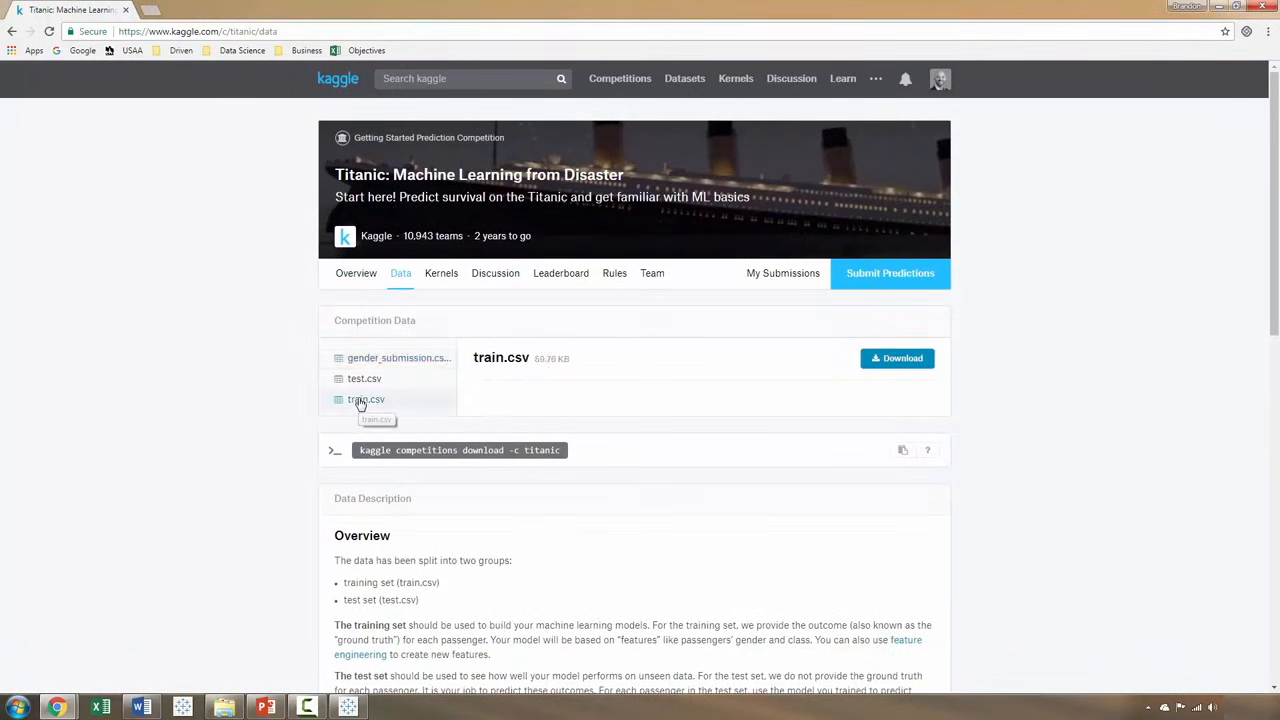
{"action": "left_click", "coordinate": [361, 400]}
{"action": "left_click", "coordinate": [900, 359]}
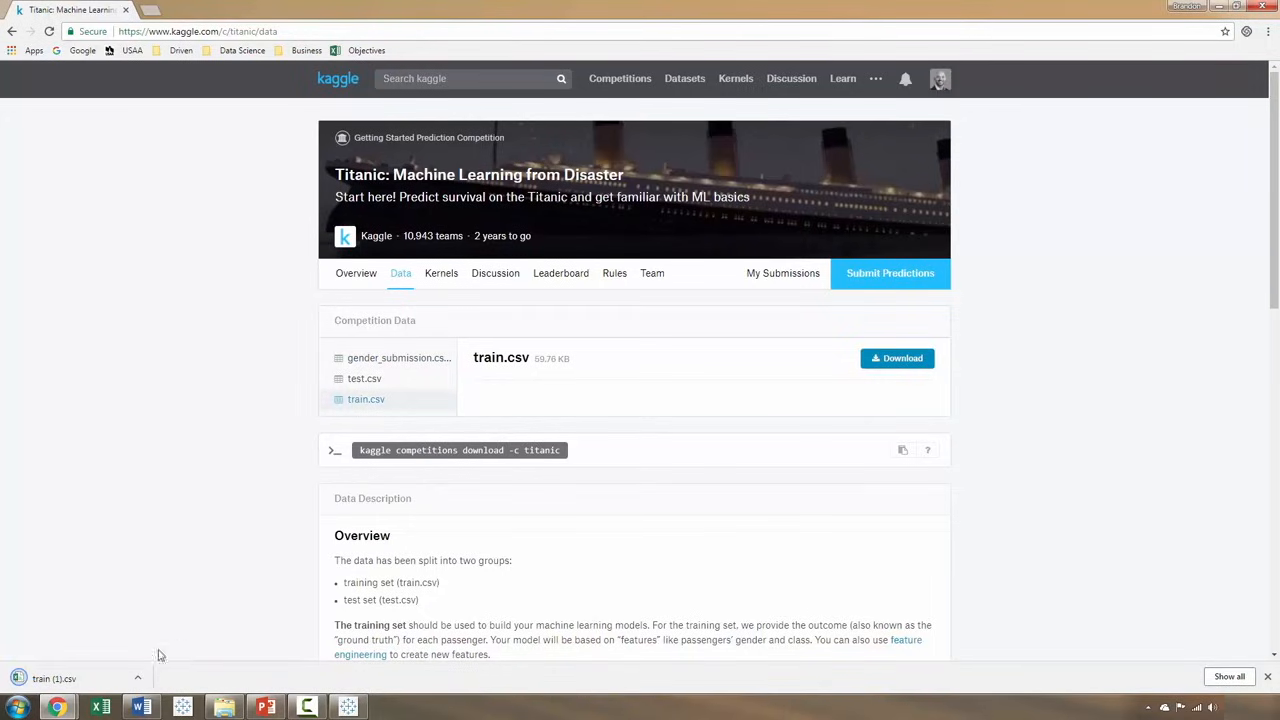
- Show the downloaded train (1).csv in its folder, move the file to the desktop and bring Tableau Public forward
{"action": "left_click", "coordinate": [136, 680]}
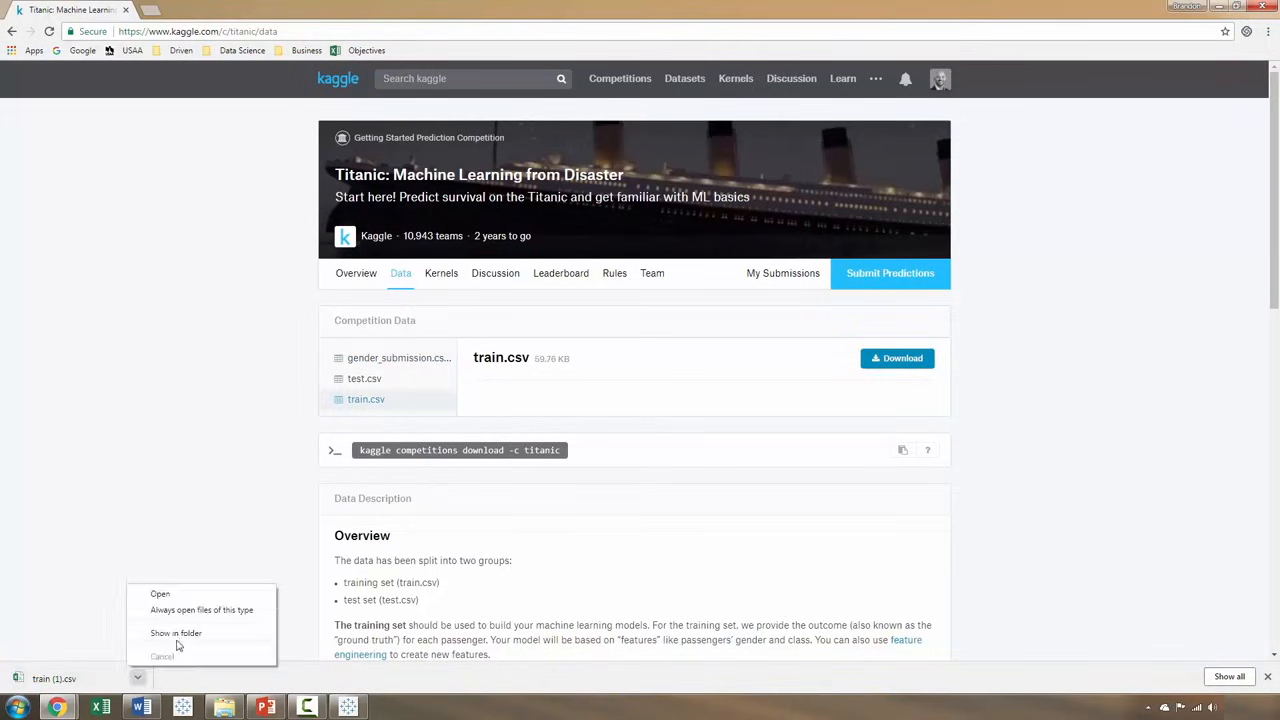
{"action": "left_click", "coordinate": [177, 640]}
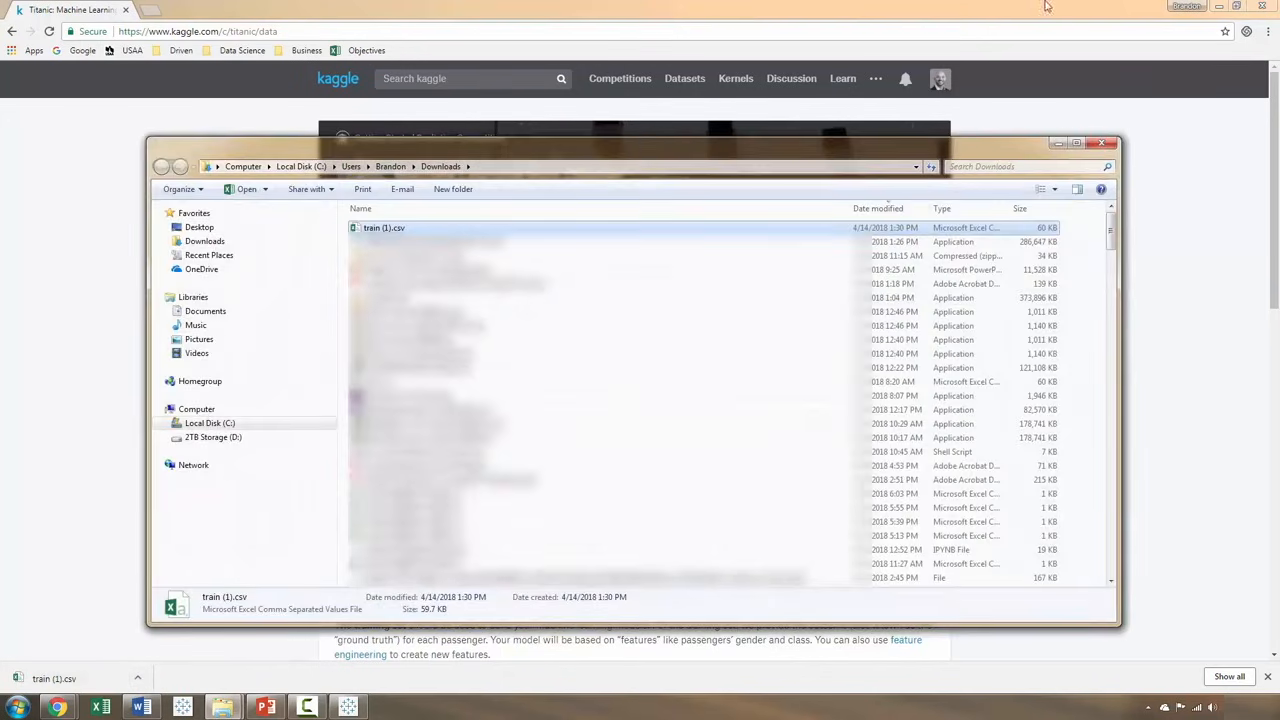
{"action": "left_click", "coordinate": [1219, 6]}
{"action": "left_click_drag", "start_coordinate": [424, 228], "coordinate": [428, 36]}
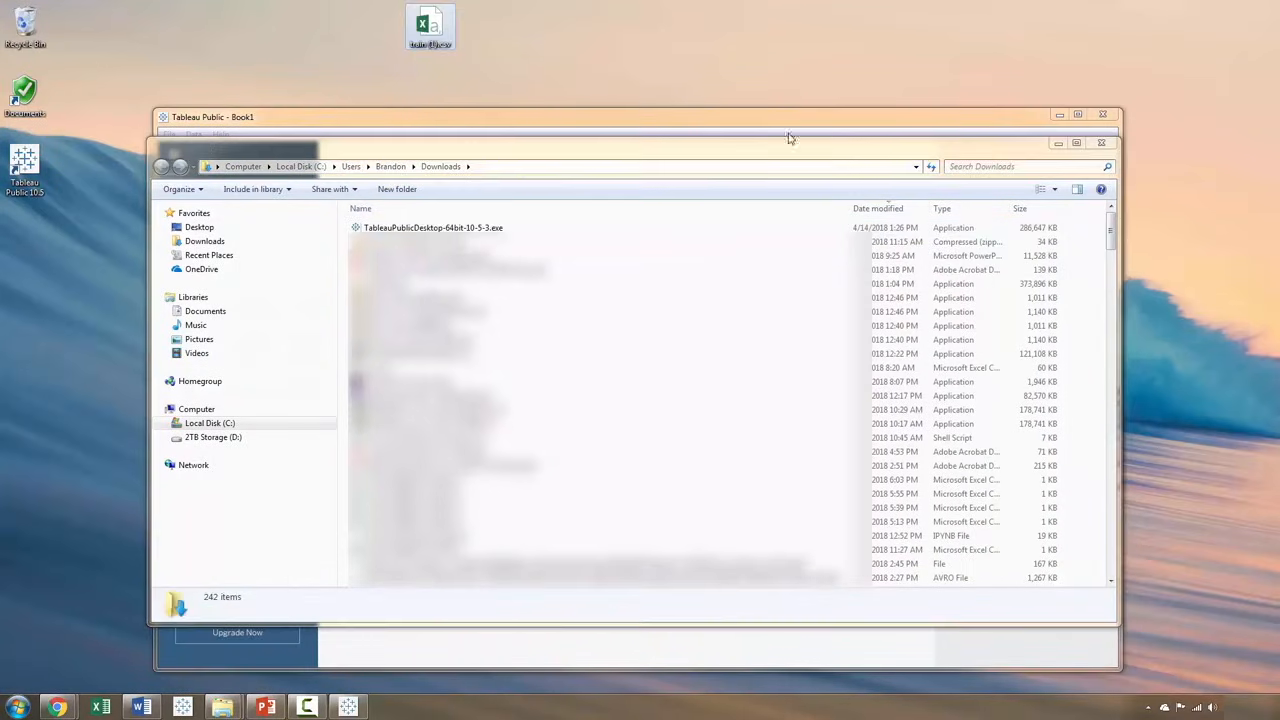
{"action": "left_click", "coordinate": [1103, 142]}
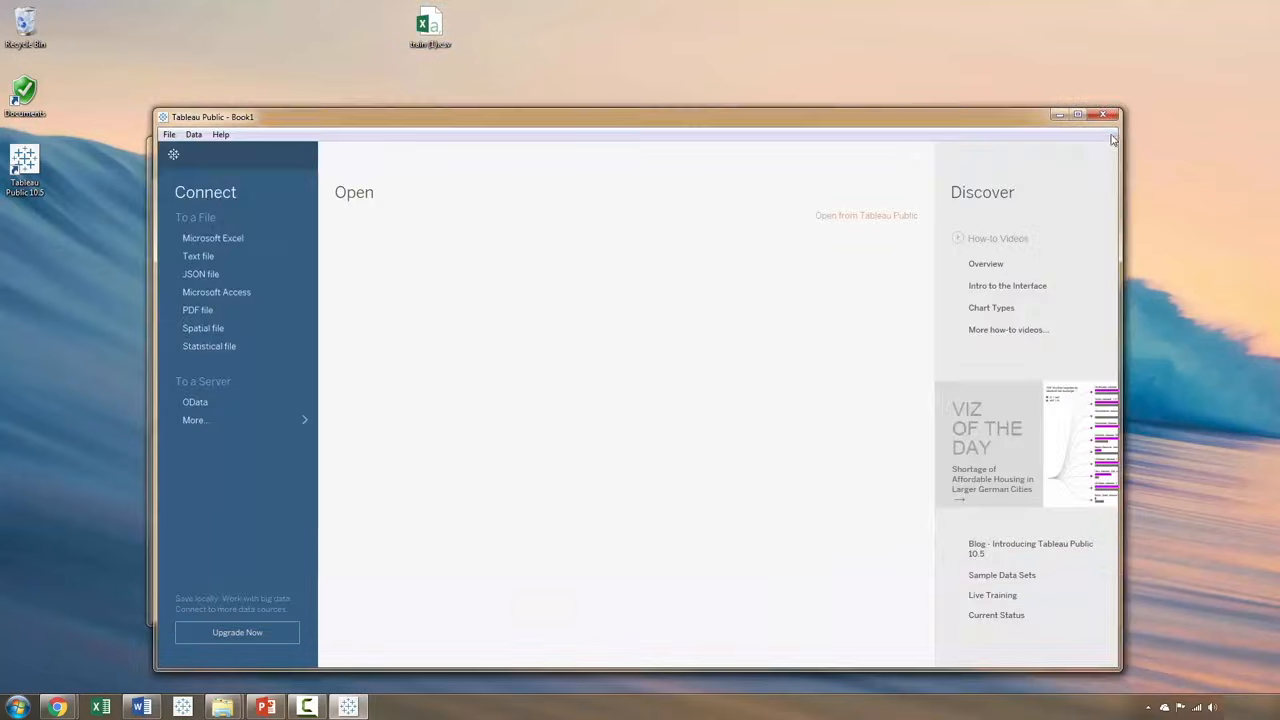
- Maximize Tableau Public and connect to the text file train (1).csv on the desktop
{"action": "double_click", "coordinate": [995, 119]}
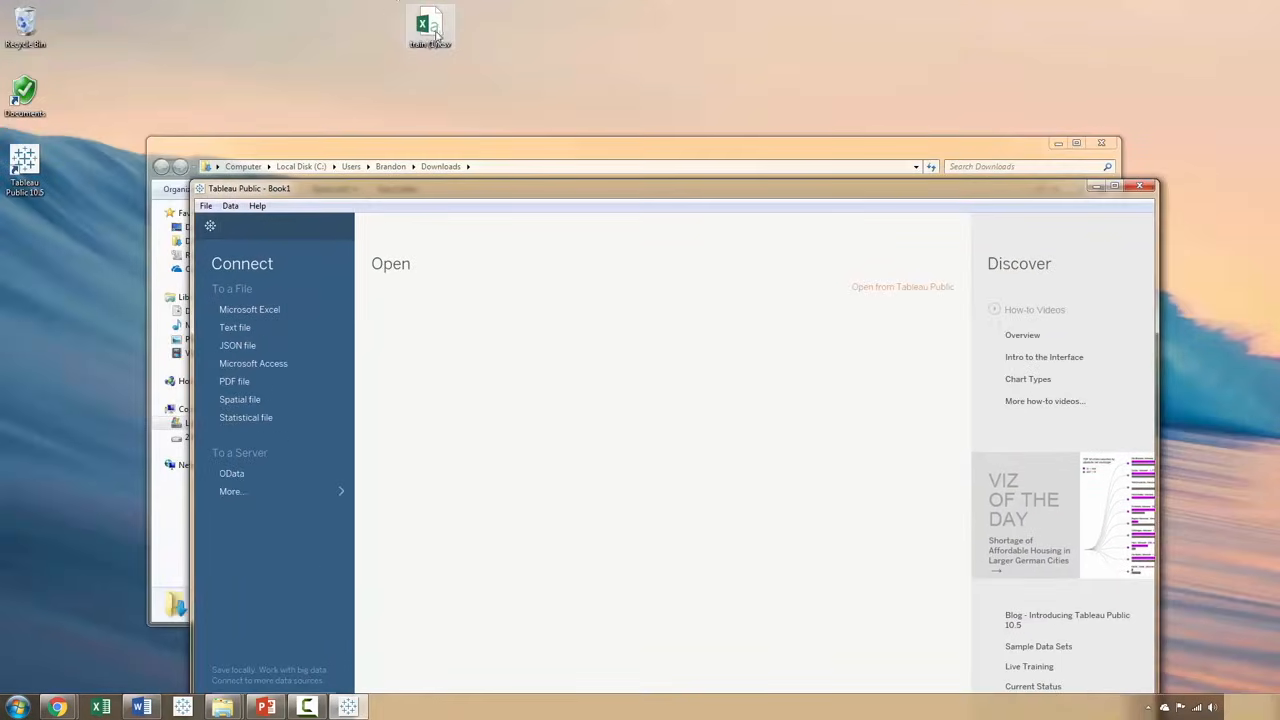
{"action": "double_click", "coordinate": [465, 189]}
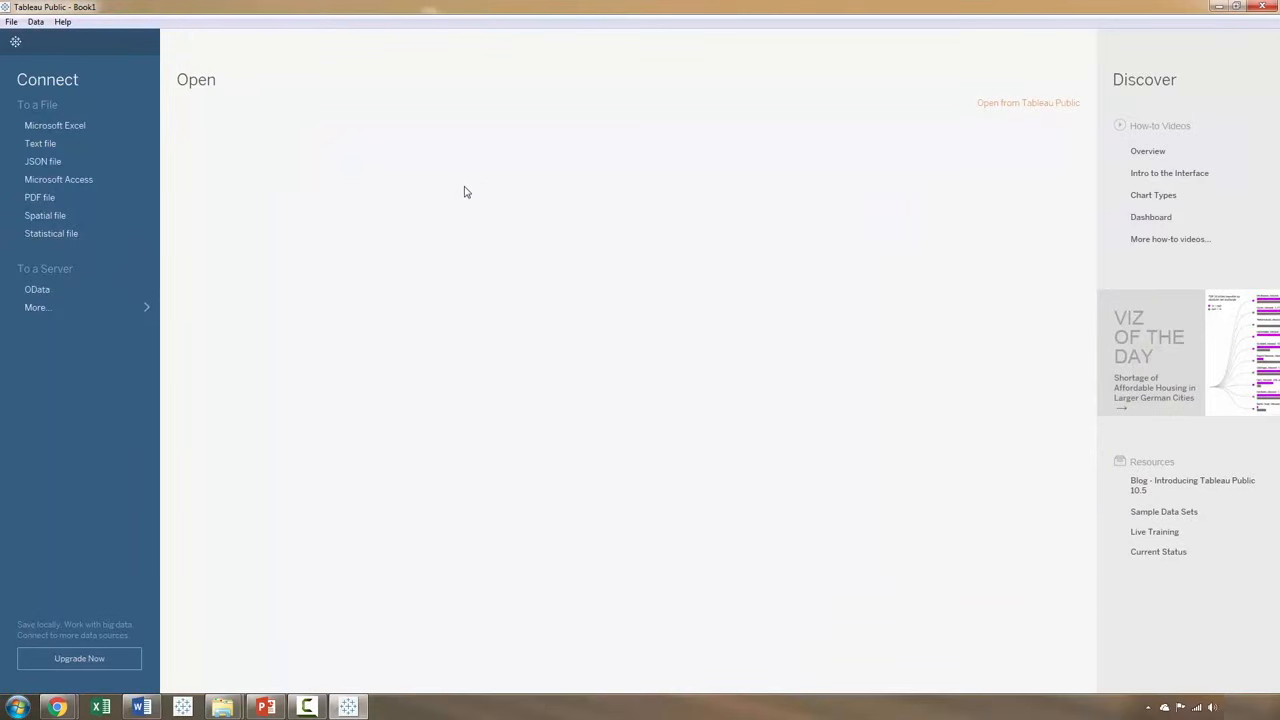
{"action": "left_click", "coordinate": [41, 145]}
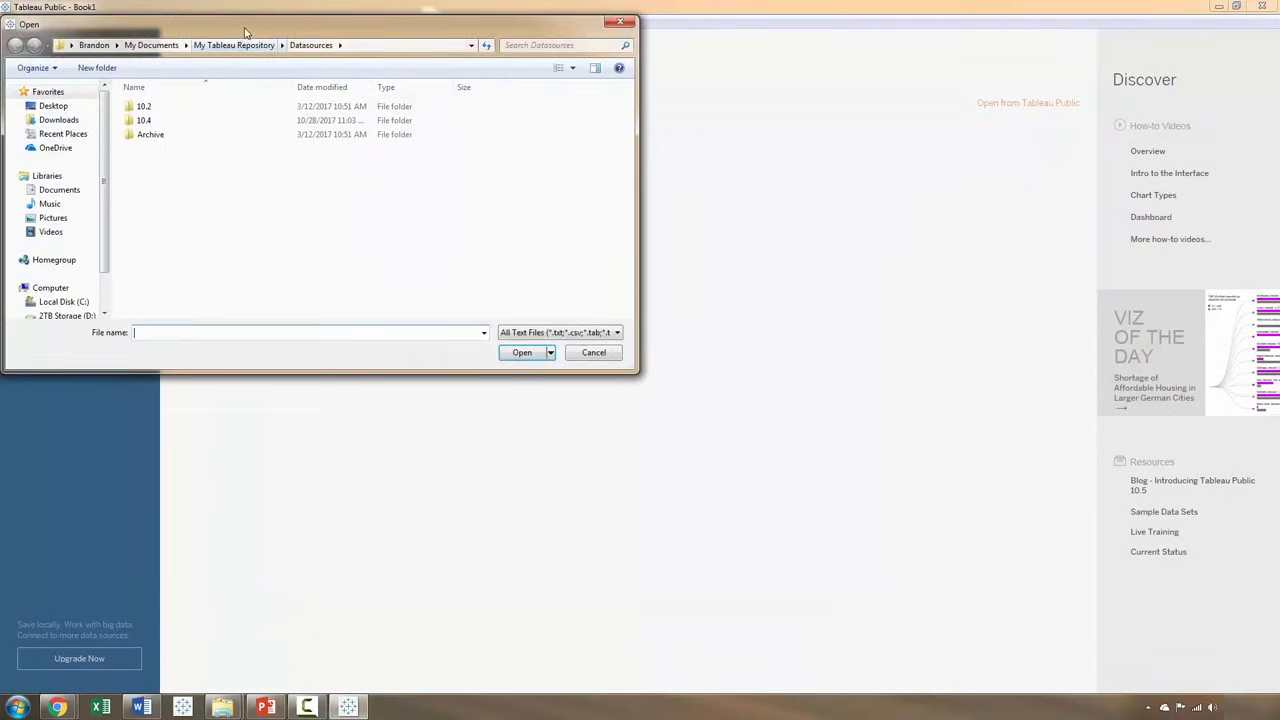
{"action": "left_click", "coordinate": [270, 156]}
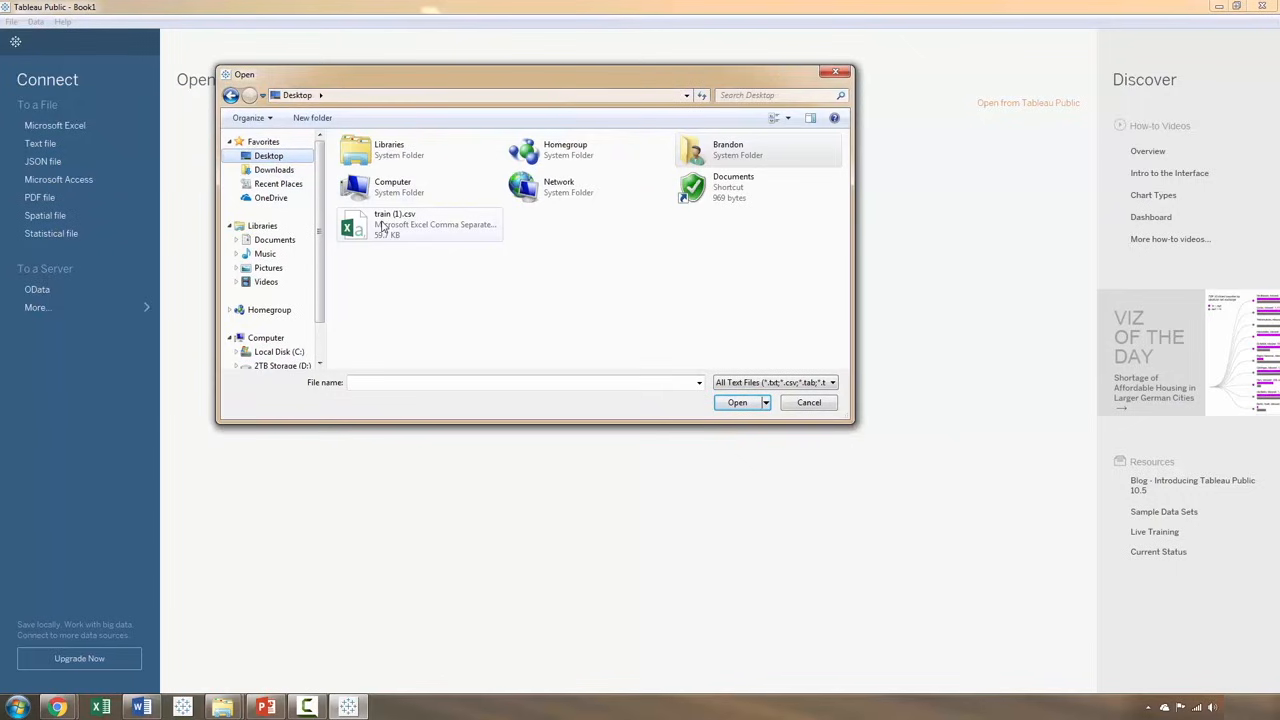
{"action": "left_click", "coordinate": [390, 226]}
{"action": "left_click", "coordinate": [737, 402]}
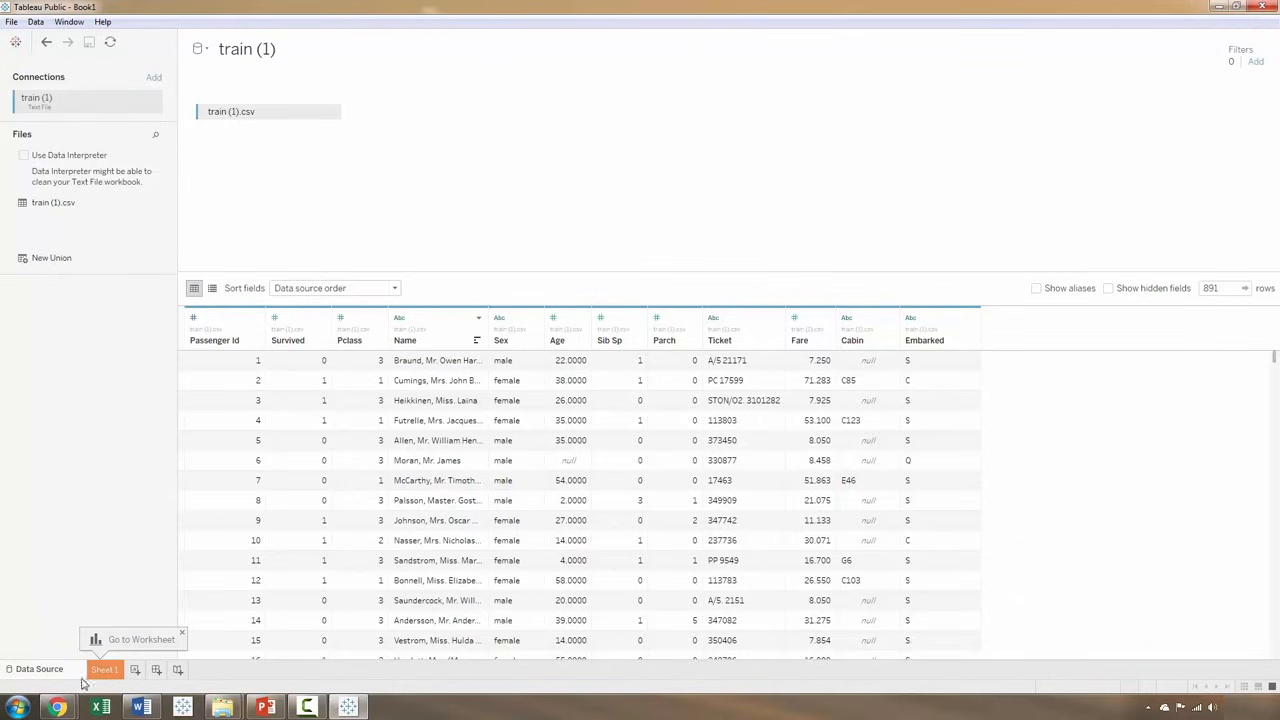
- Switch to the Kaggle Titanic page in Chrome and review the Data Dictionary's variables, definitions and keys
{"action": "left_click", "coordinate": [68, 709]}
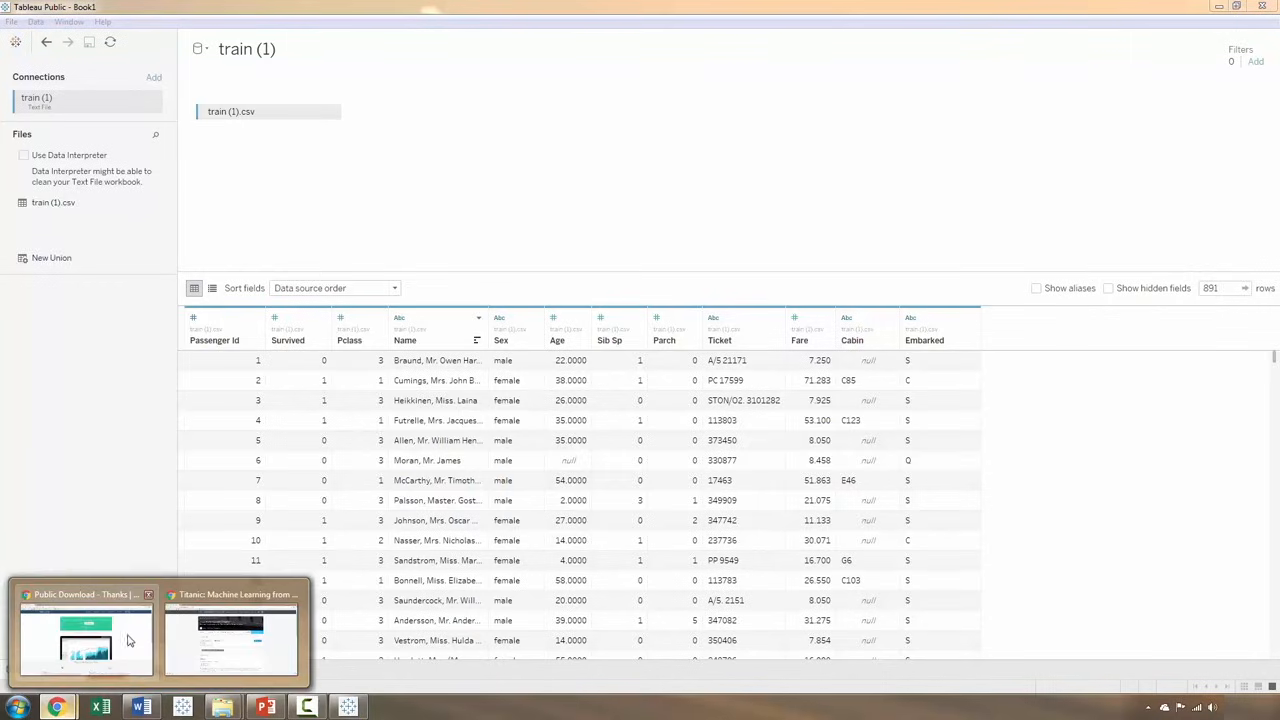
{"action": "left_click", "coordinate": [188, 636]}
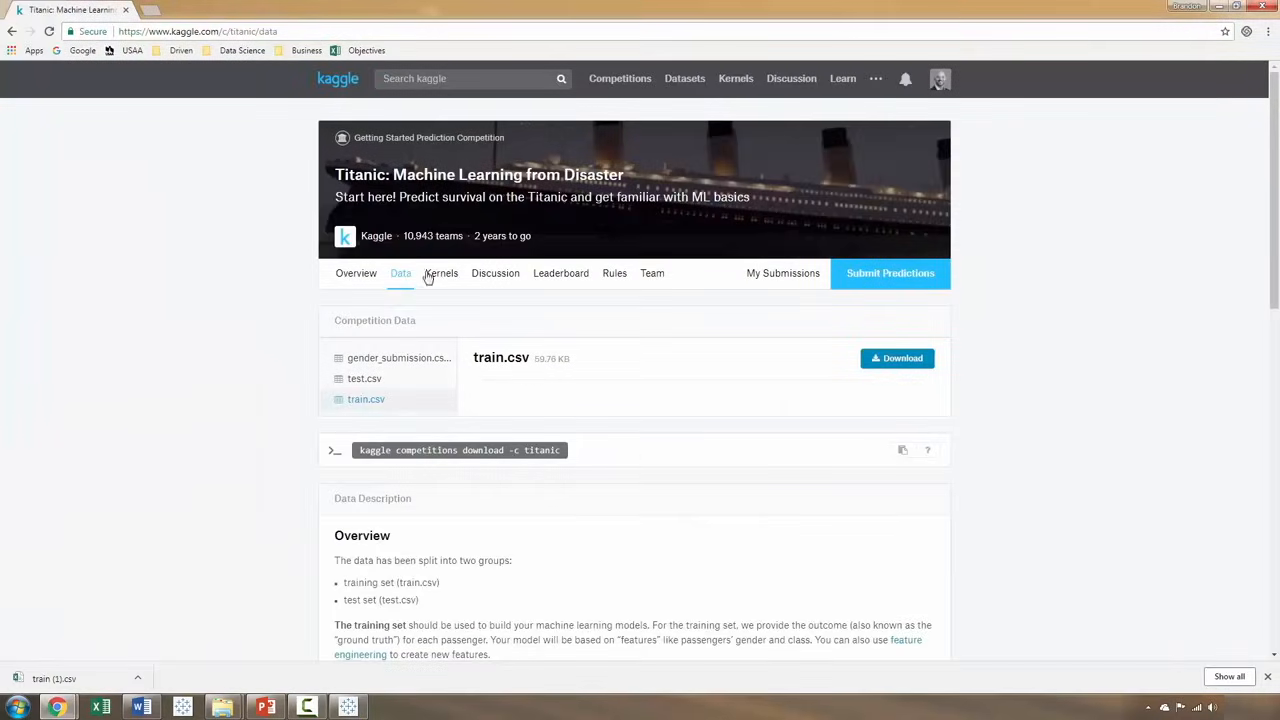
{"action": "scroll", "coordinate": [298, 376], "scroll_direction": "down", "scroll_amount": 7}
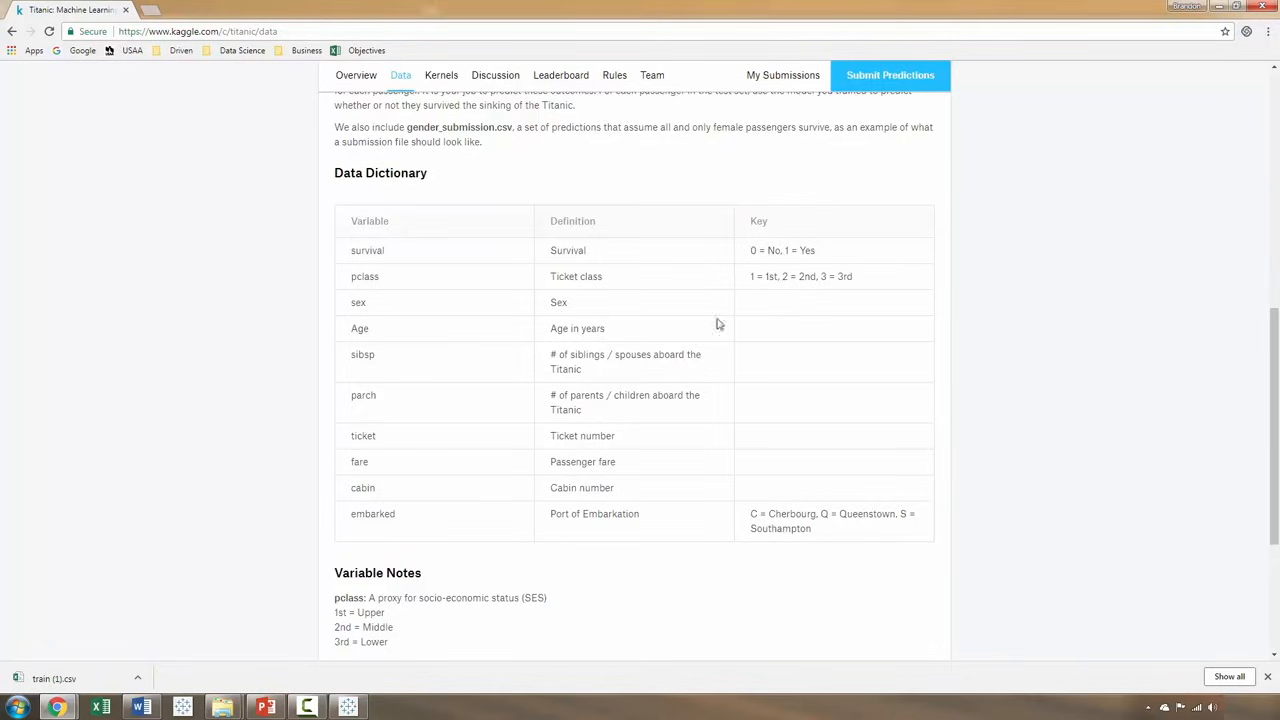
- Return to Tableau Public and open the Sheet 1 worksheet
{"action": "left_click", "coordinate": [347, 705]}
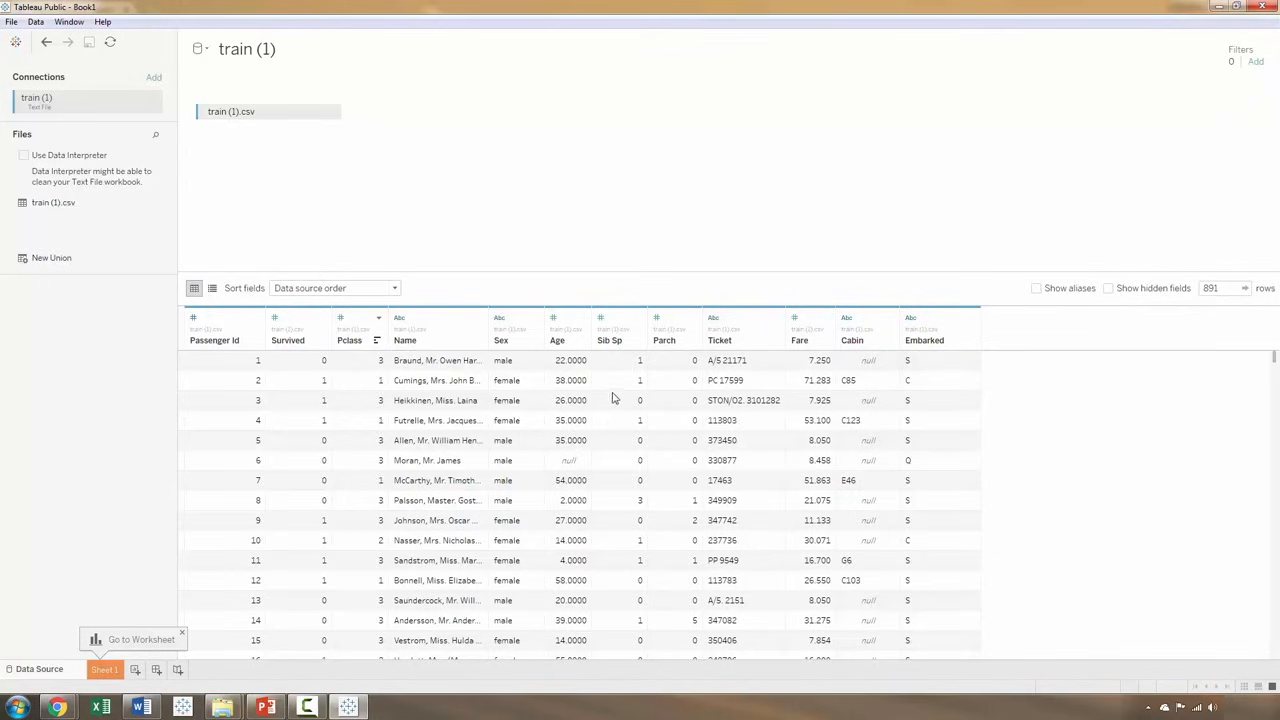
{"action": "left_click", "coordinate": [105, 670]}
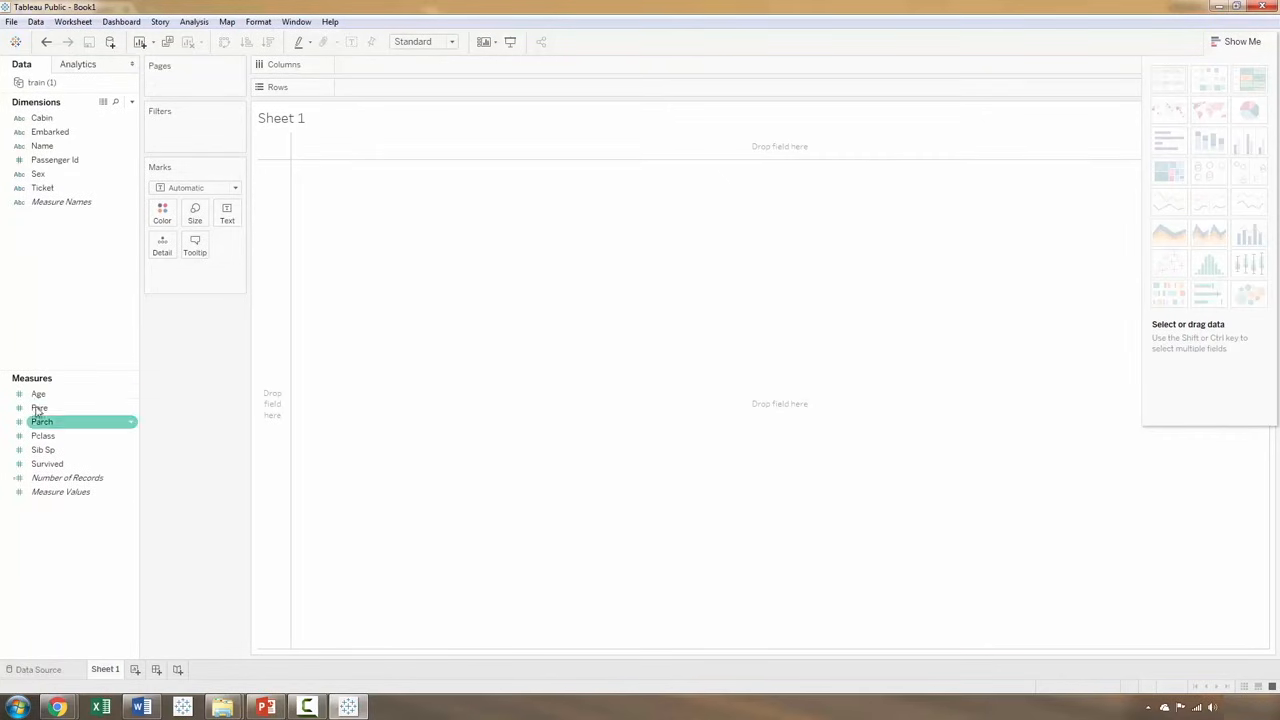
{"action": "left_click", "coordinate": [52, 119]}
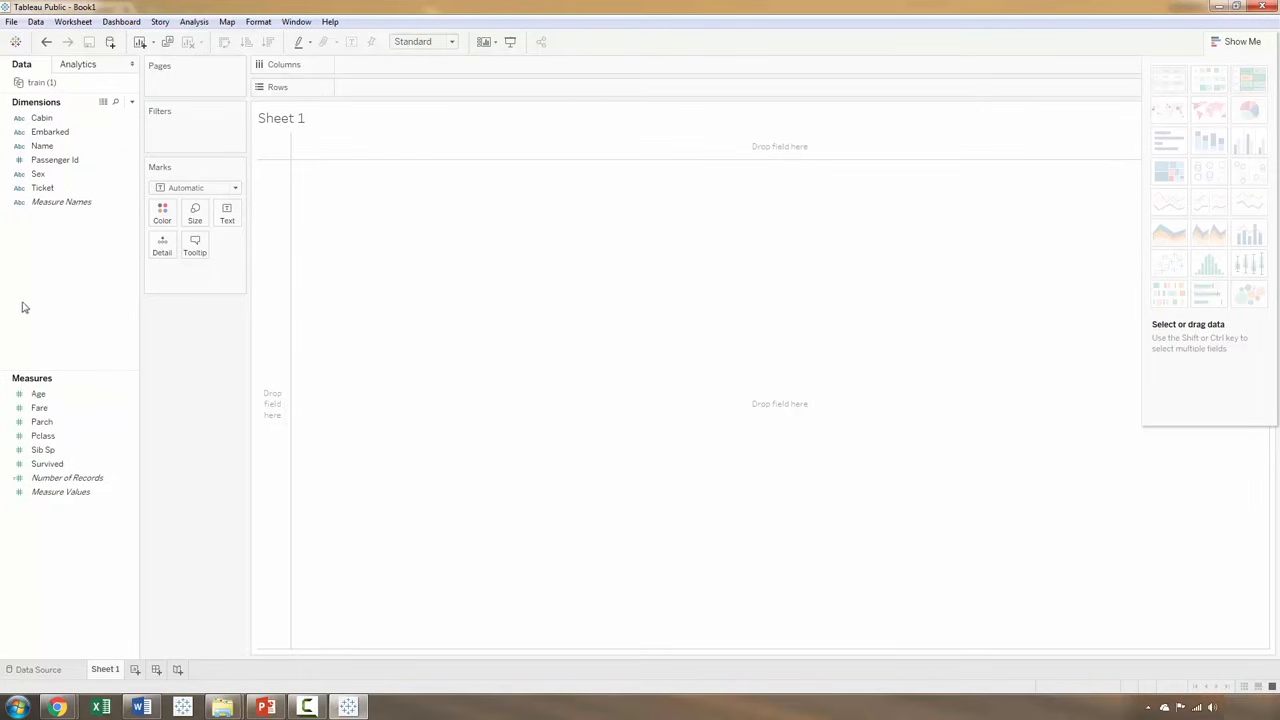
{"action": "left_click", "coordinate": [37, 394]}
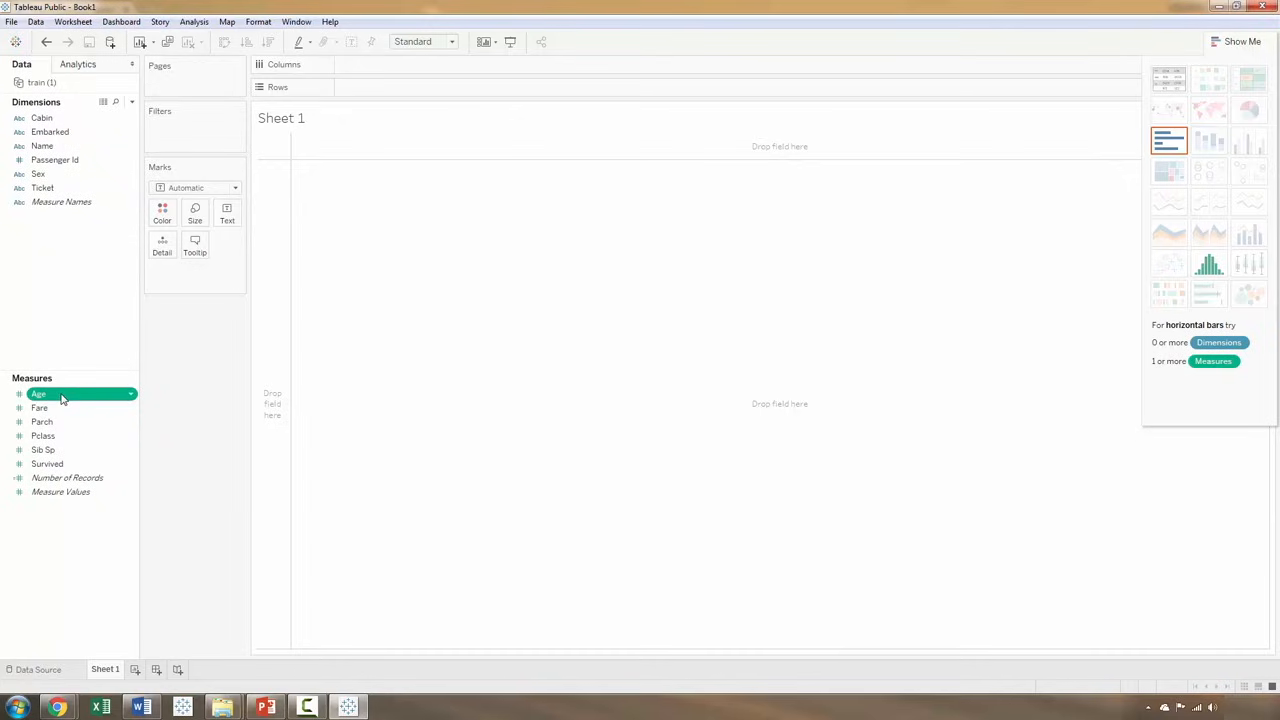
{"action": "left_click_drag", "start_coordinate": [62, 400], "coordinate": [64, 388]}
{"action": "left_click", "coordinate": [130, 397]}
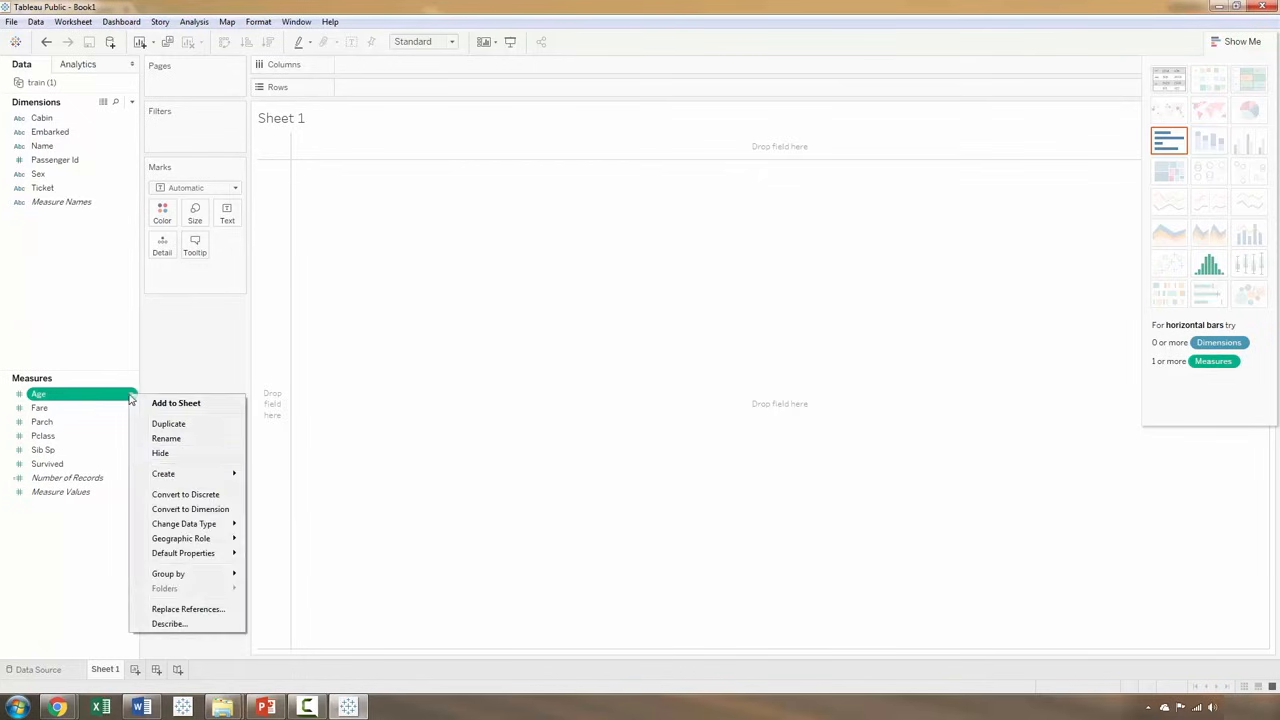
{"action": "mouse_move", "coordinate": [178, 476]}
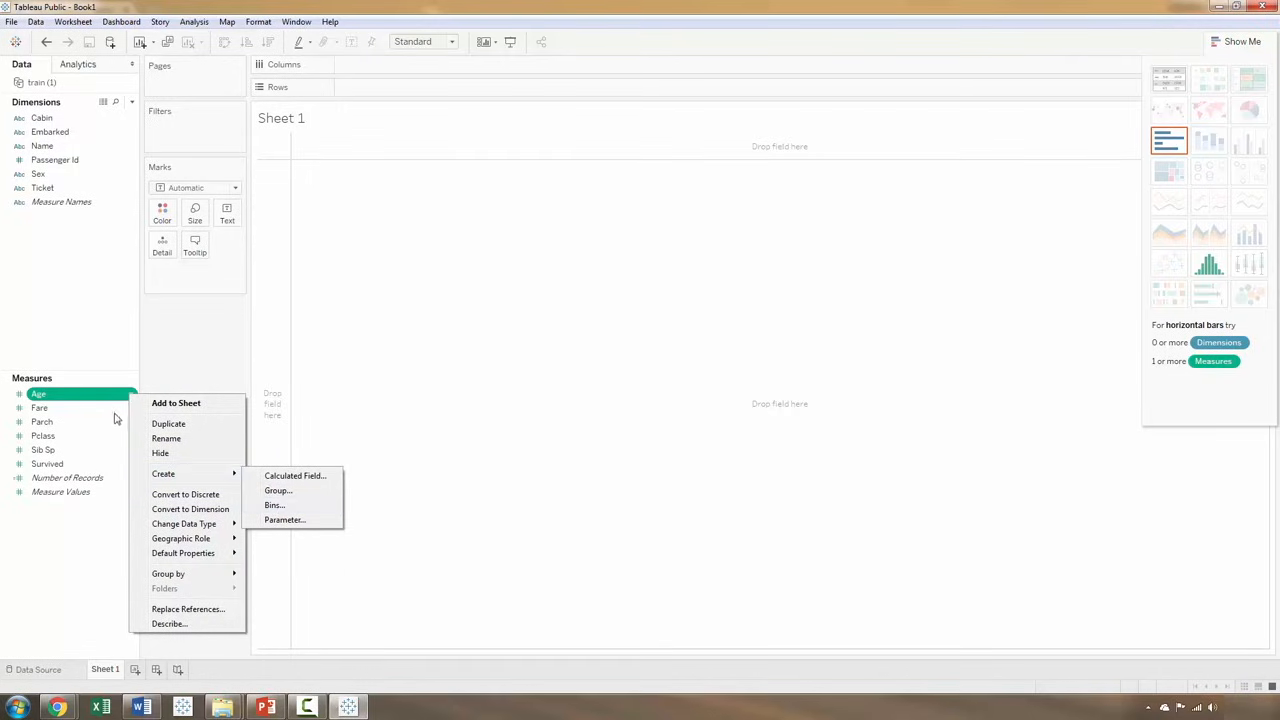
{"action": "left_click", "coordinate": [86, 397]}
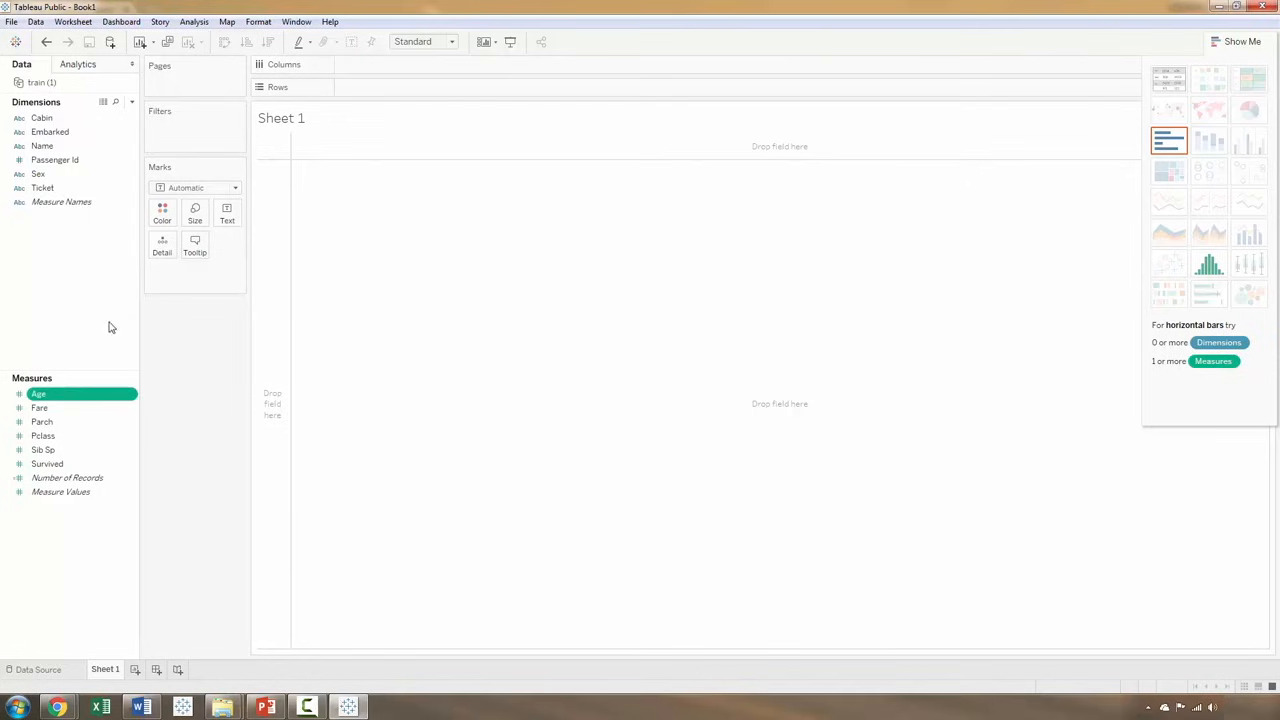
{"action": "left_click_drag", "start_coordinate": [67, 398], "coordinate": [400, 110]}
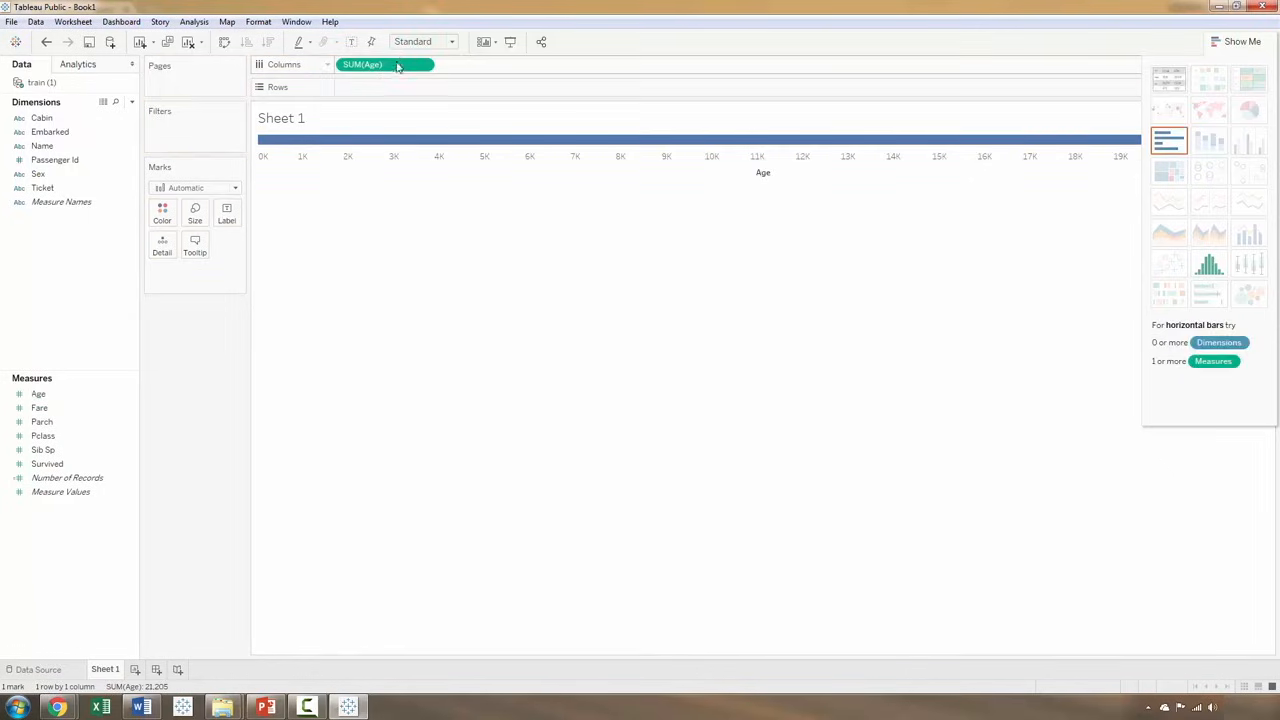
{"action": "left_click_drag", "start_coordinate": [398, 65], "coordinate": [397, 91]}
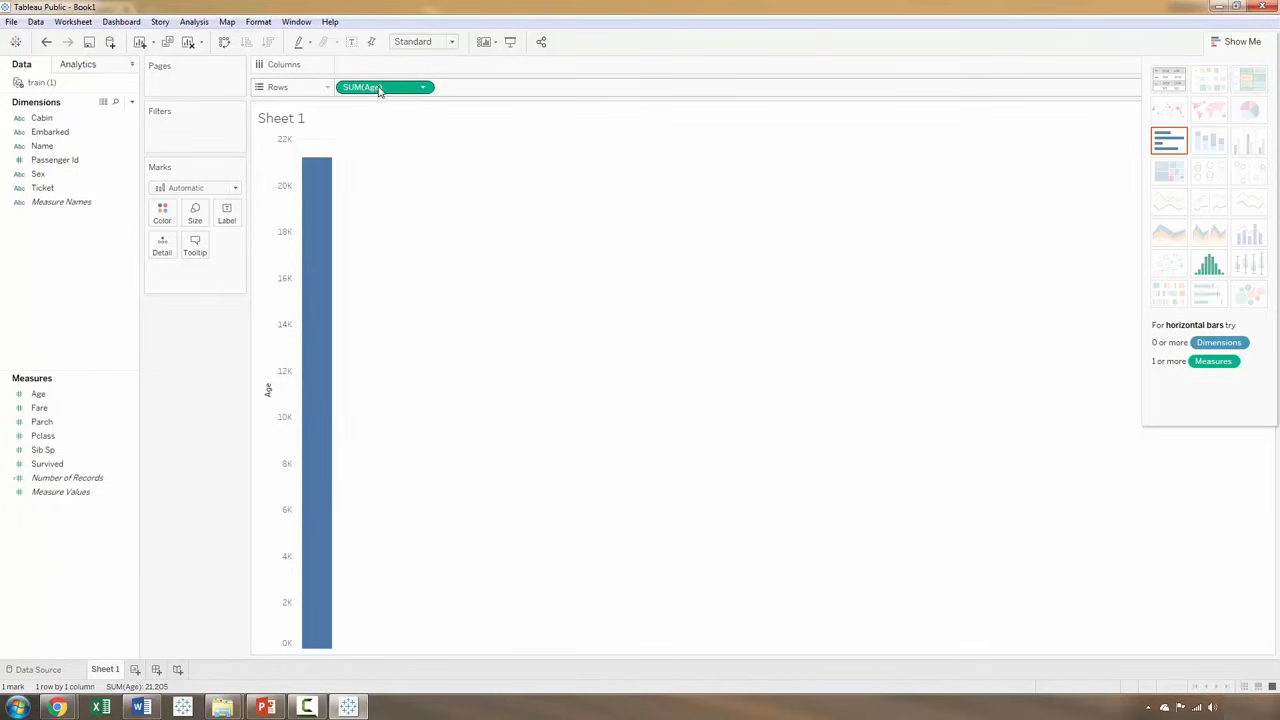
{"action": "left_click_drag", "start_coordinate": [379, 90], "coordinate": [165, 364]}
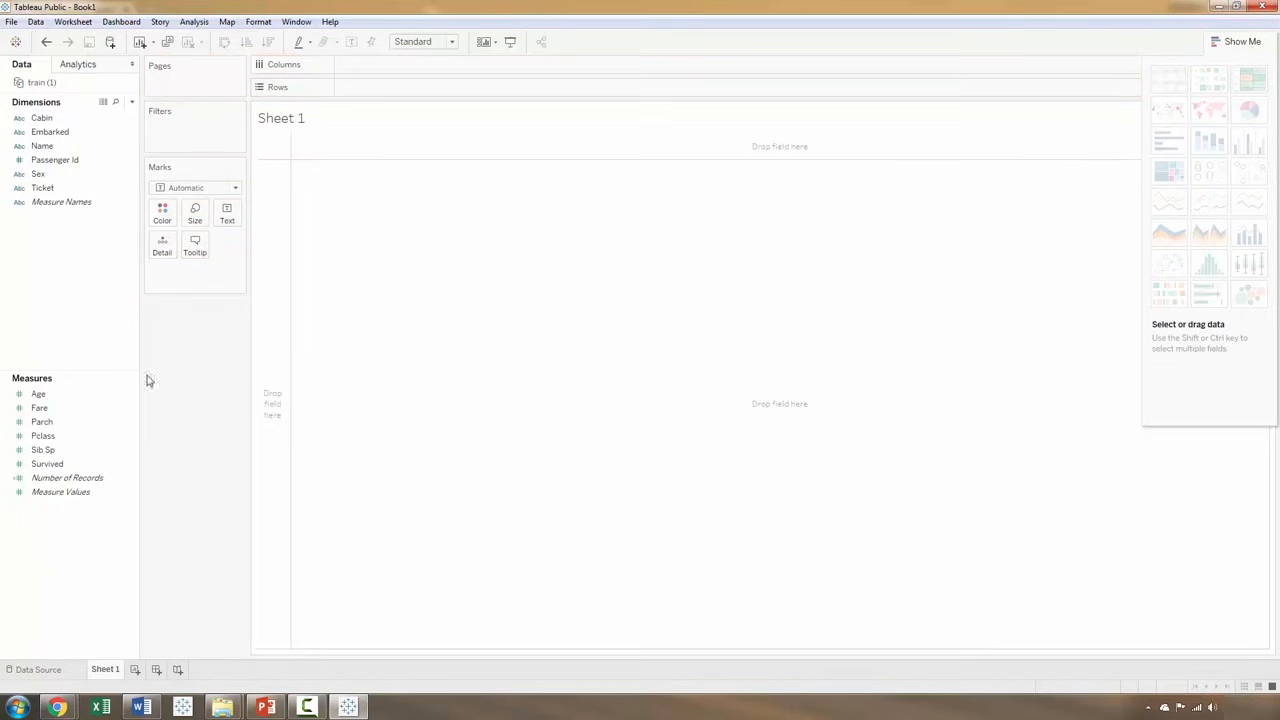
- Create bins from the Age measure with a bin size of 10
{"action": "left_click", "coordinate": [42, 395]}
{"action": "right_click", "coordinate": [45, 399]}
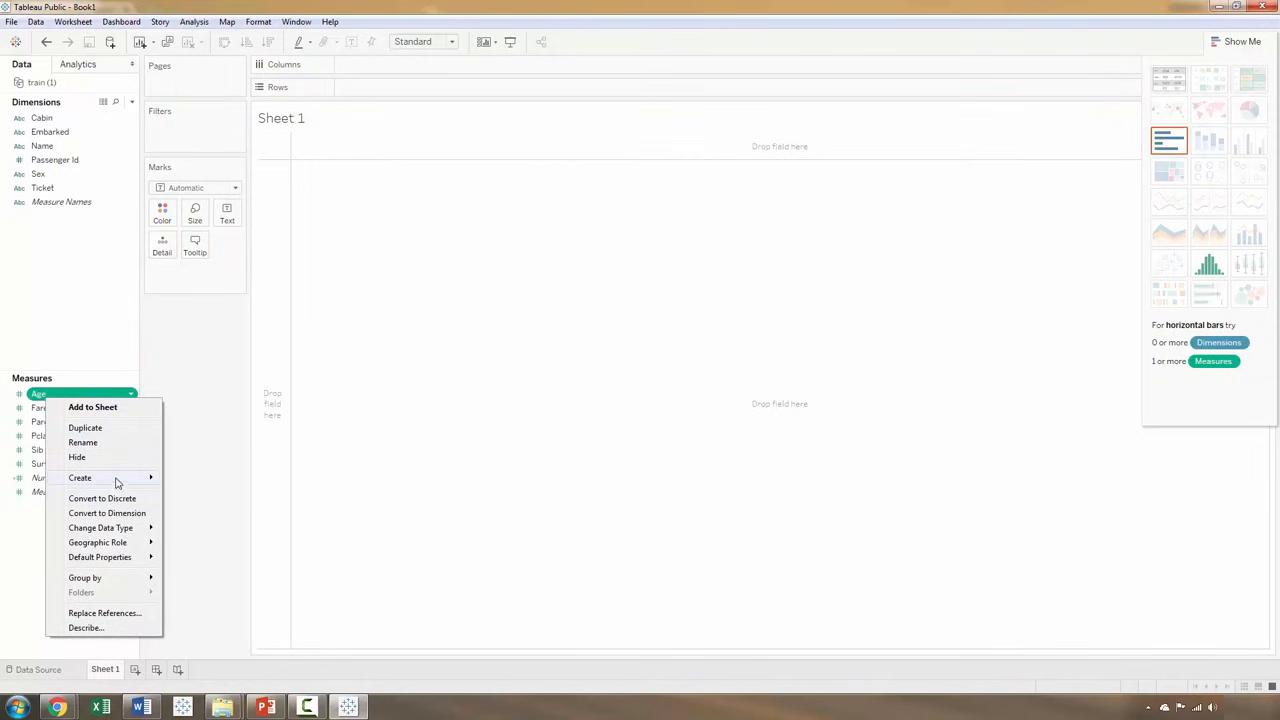
{"action": "mouse_move", "coordinate": [116, 480]}
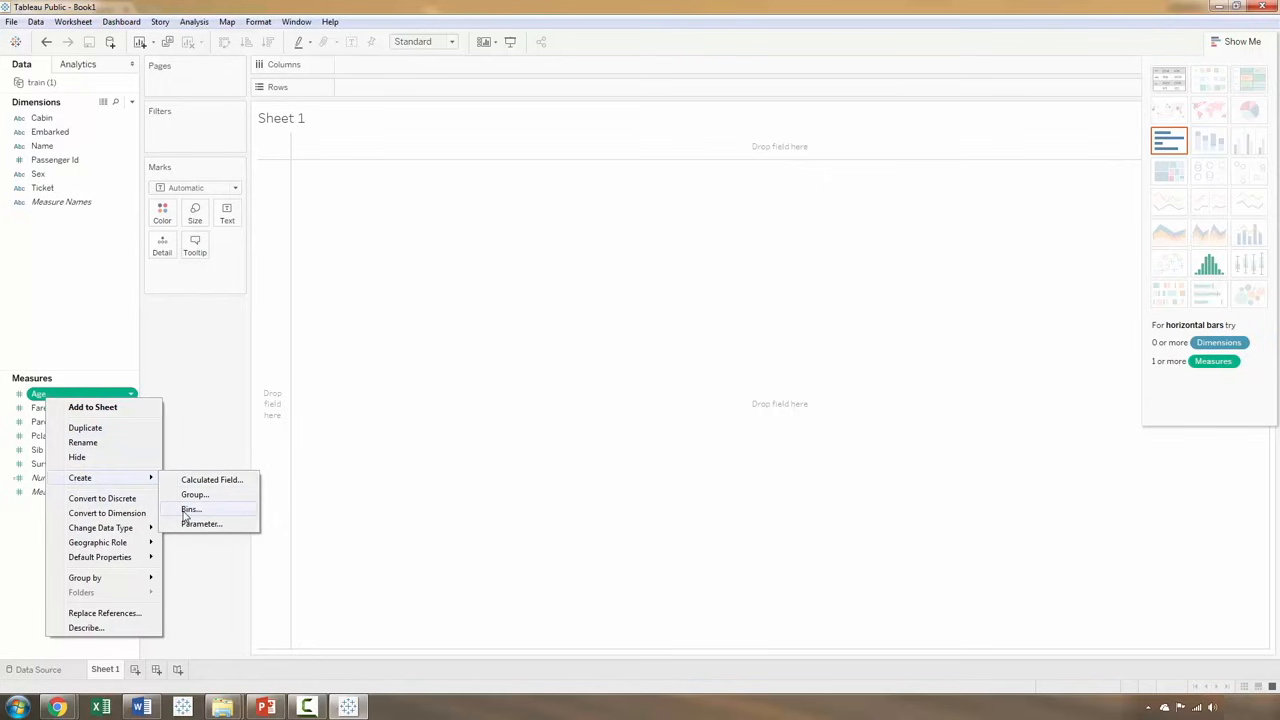
{"action": "left_click", "coordinate": [186, 511]}
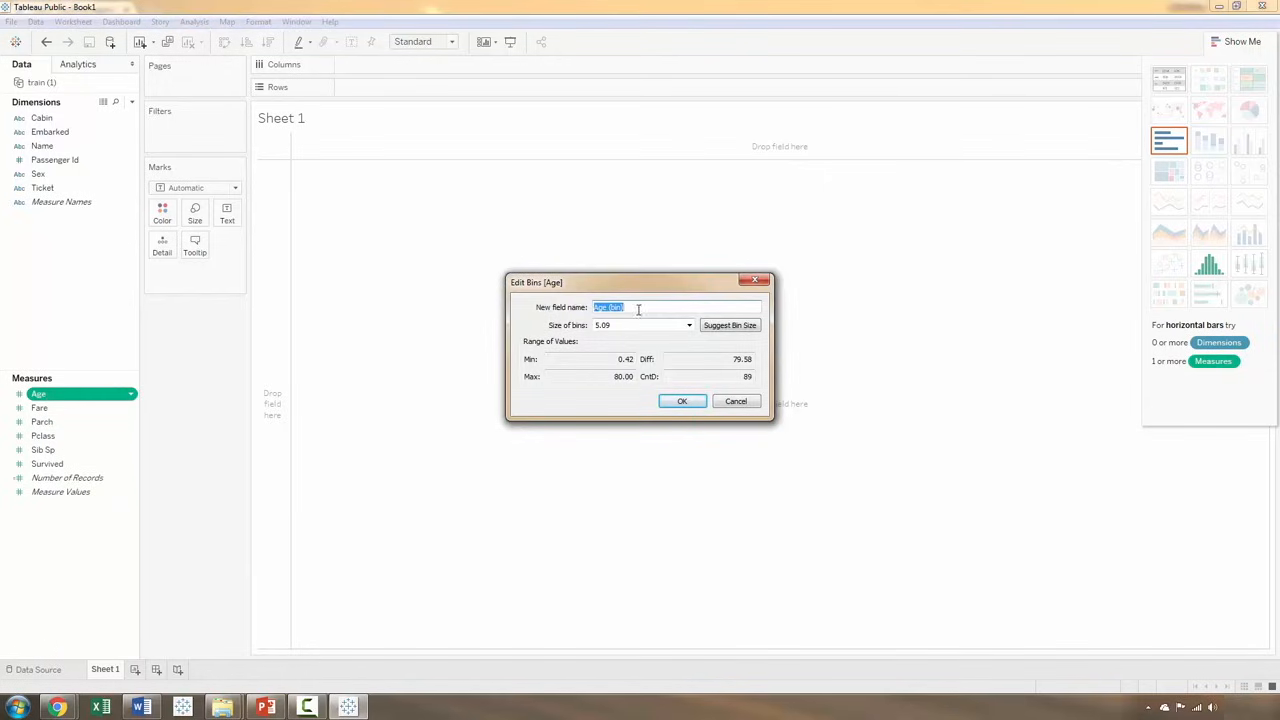
{"action": "left_click_drag", "start_coordinate": [625, 326], "coordinate": [599, 325]}
{"action": "left_click", "coordinate": [681, 402]}
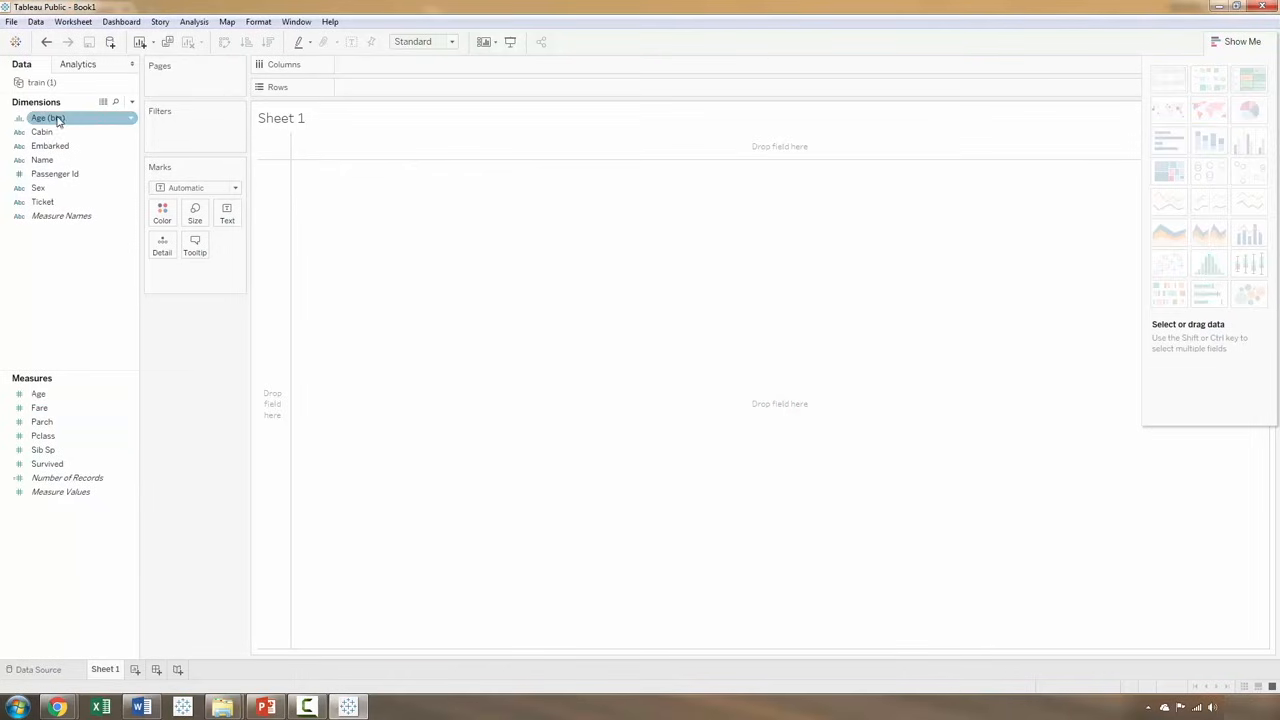
- Build a bar chart with Age (bin) on Columns and Number of Records on Rows, and hide the chart type suggestions
{"action": "left_click_drag", "start_coordinate": [57, 120], "coordinate": [469, 76]}
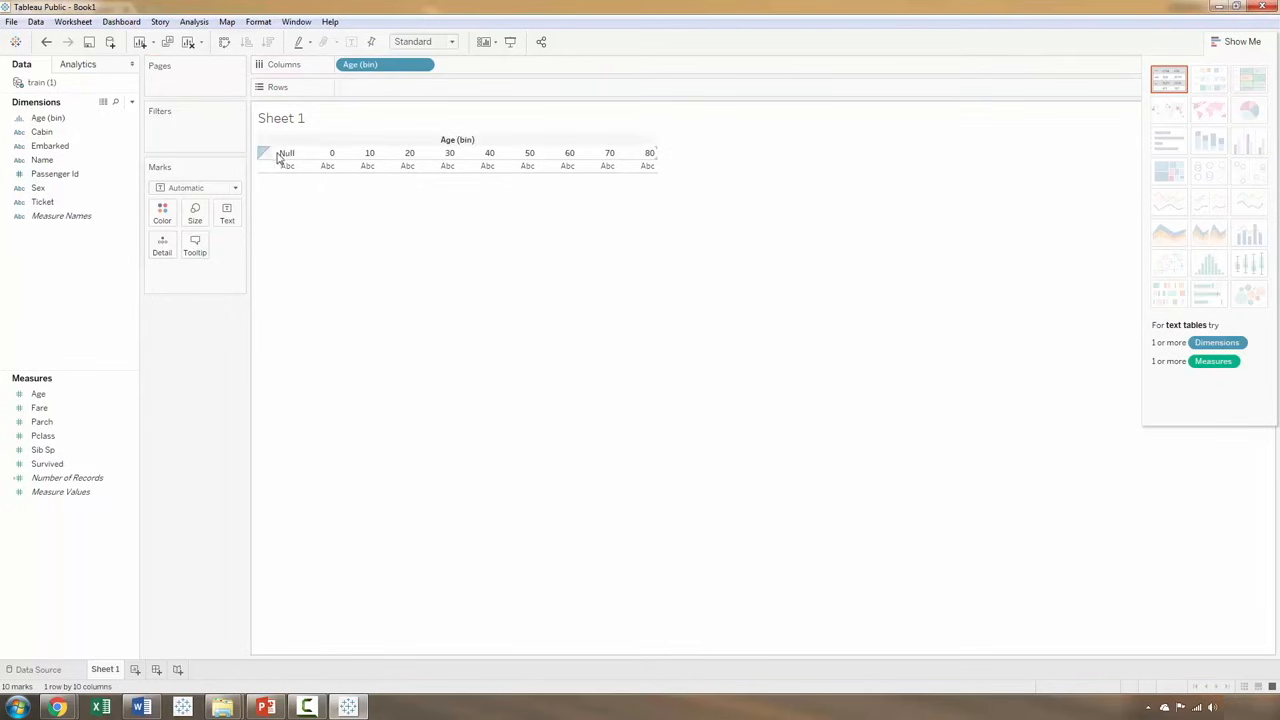
{"action": "left_click", "coordinate": [76, 481]}
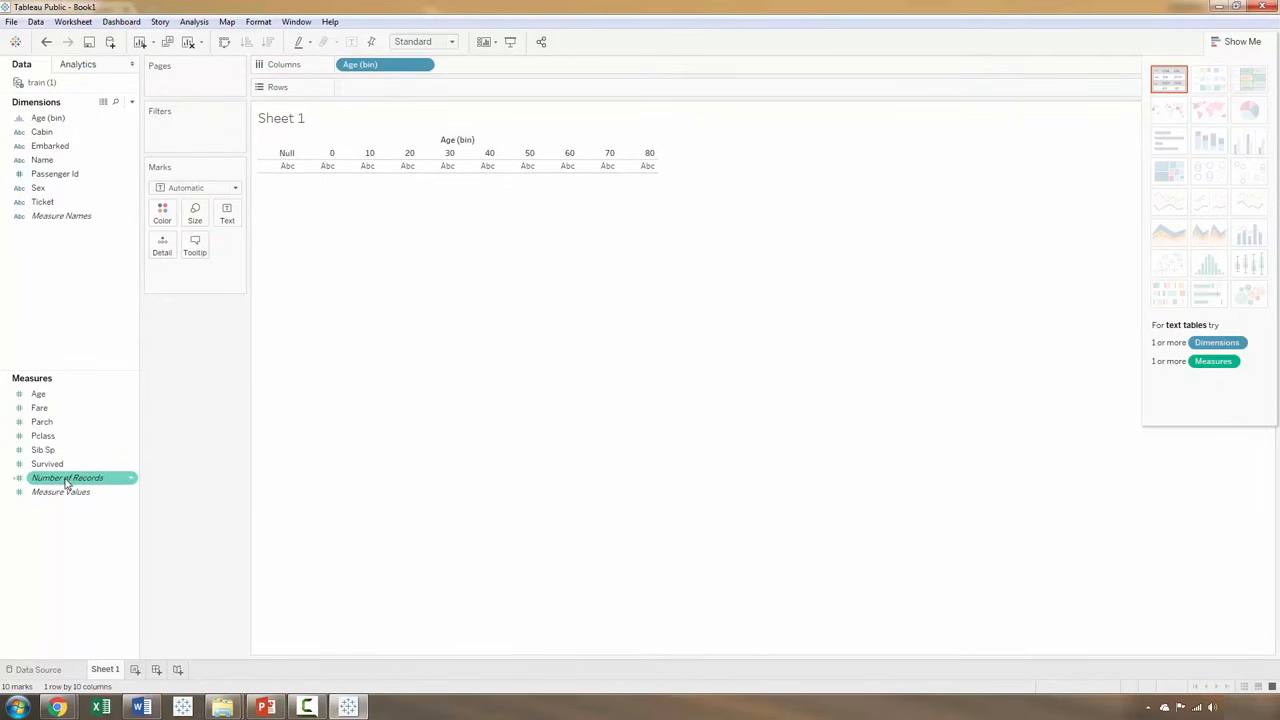
{"action": "left_click_drag", "start_coordinate": [66, 481], "coordinate": [477, 91]}
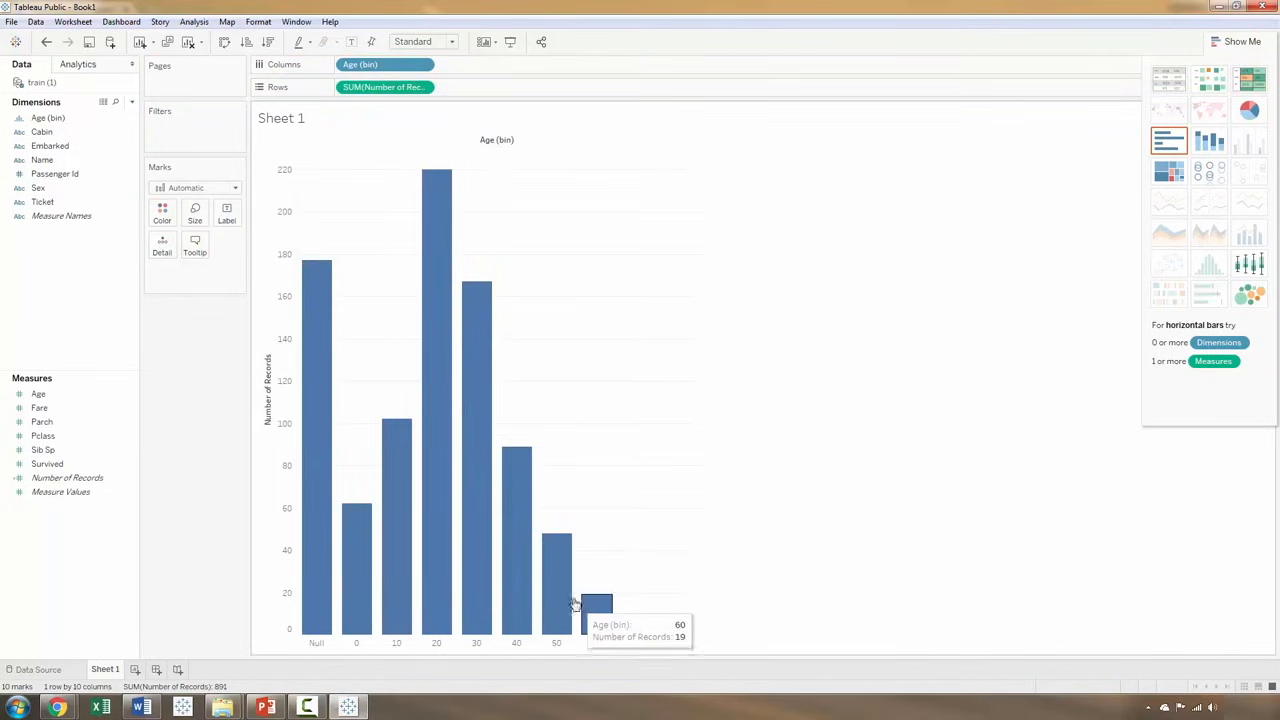
{"action": "left_click", "coordinate": [1222, 41]}
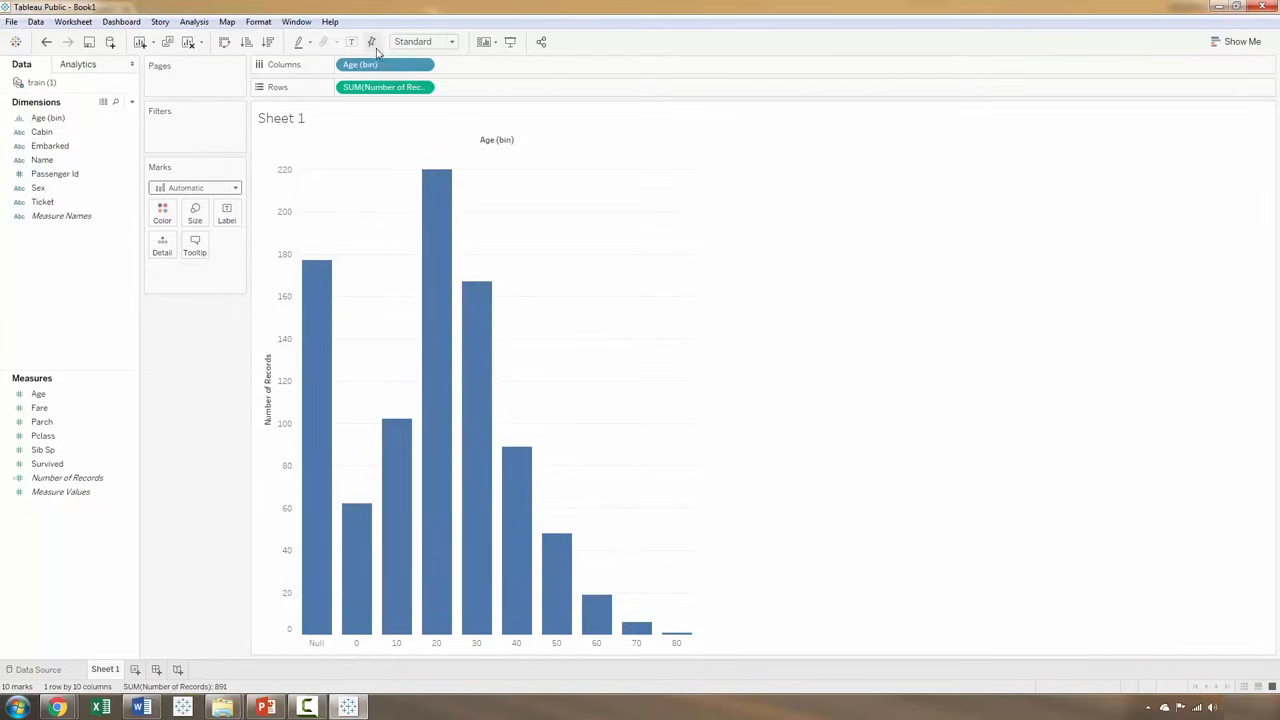
- Filter the chart by Age (bin), excluding the Null values
{"action": "mouse_move", "coordinate": [358, 65]}
{"action": "left_mouse_down"}
{"action": "mouse_move", "coordinate": [224, 119]}
{"action": "mouse_move", "coordinate": [373, 62]}
{"action": "left_mouse_up"}
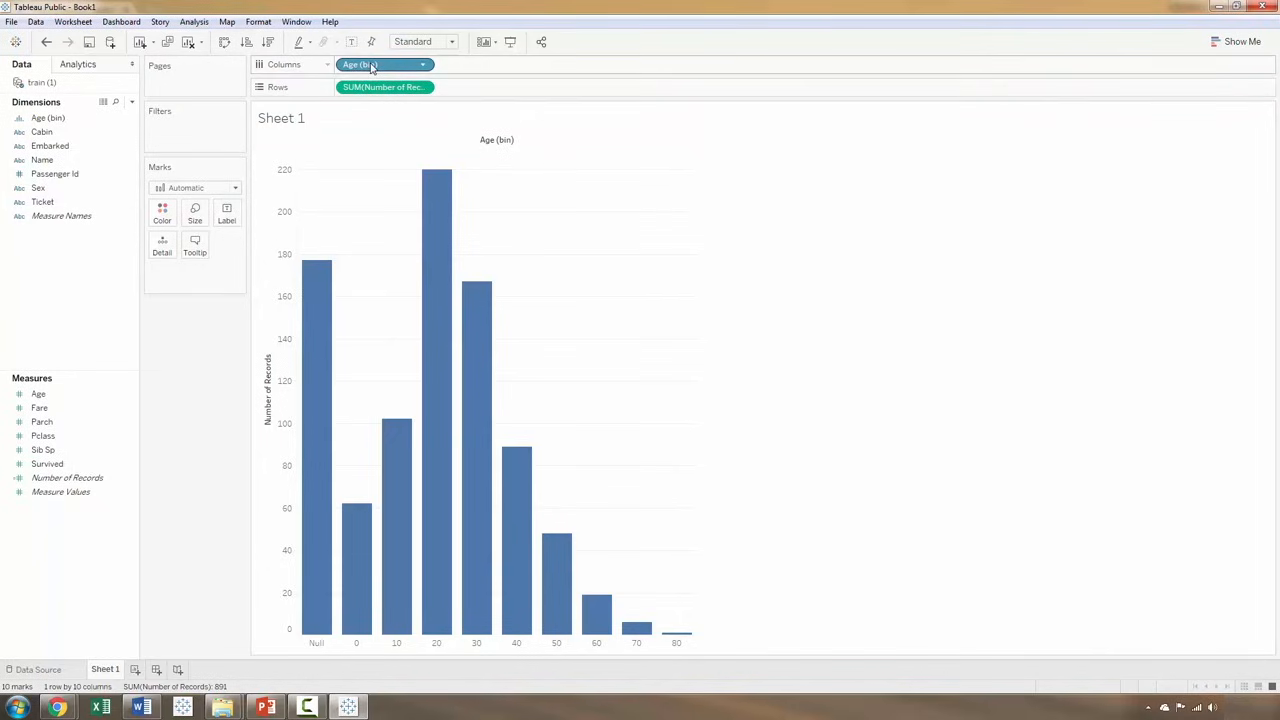
{"action": "mouse_move", "coordinate": [372, 67]}
{"action": "left_mouse_down"}
{"action": "mouse_move", "coordinate": [210, 132]}
{"action": "mouse_move", "coordinate": [385, 70]}
{"action": "left_mouse_up"}
{"action": "left_click_drag", "start_coordinate": [376, 66], "coordinate": [207, 131]}
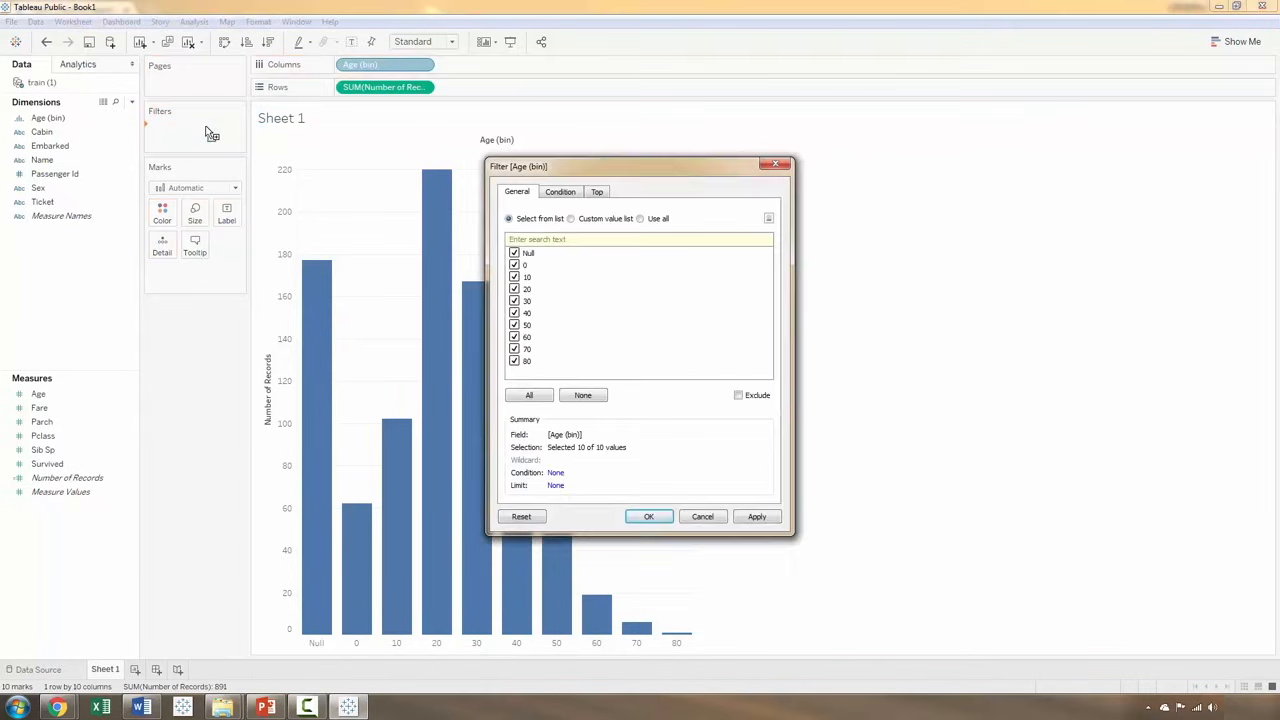
{"action": "left_click", "coordinate": [514, 253]}
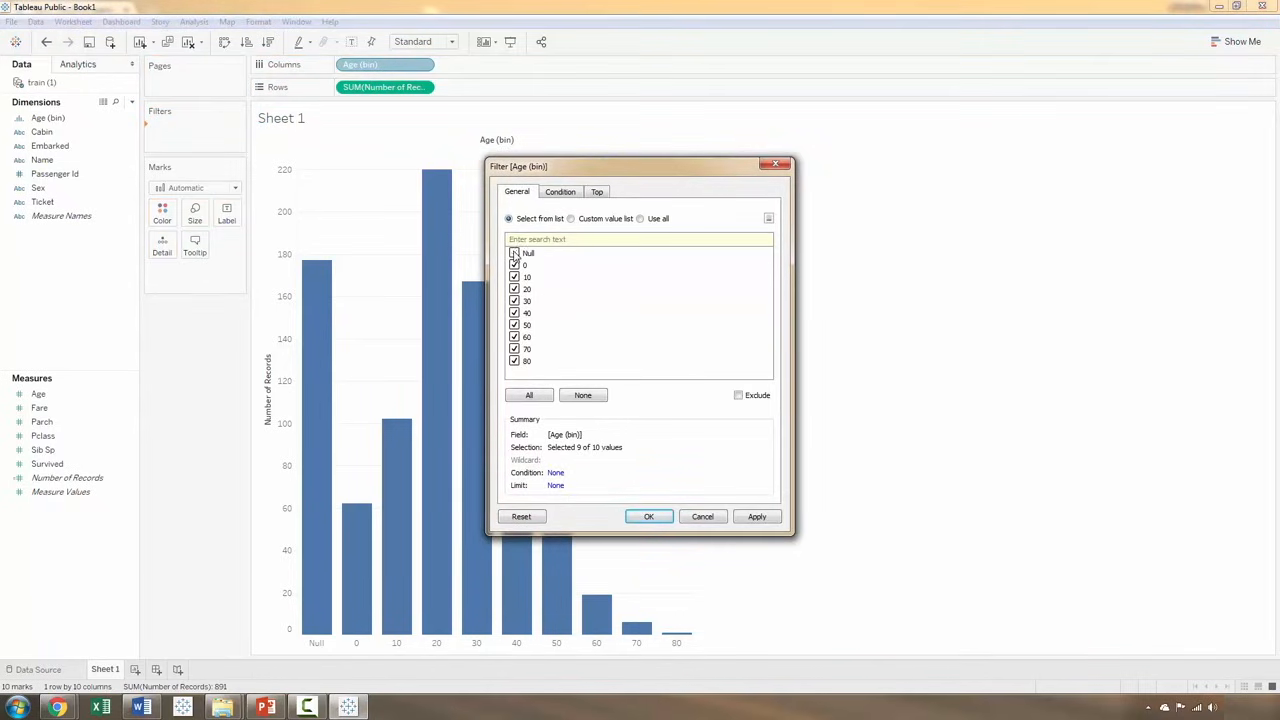
{"action": "left_click", "coordinate": [757, 517]}
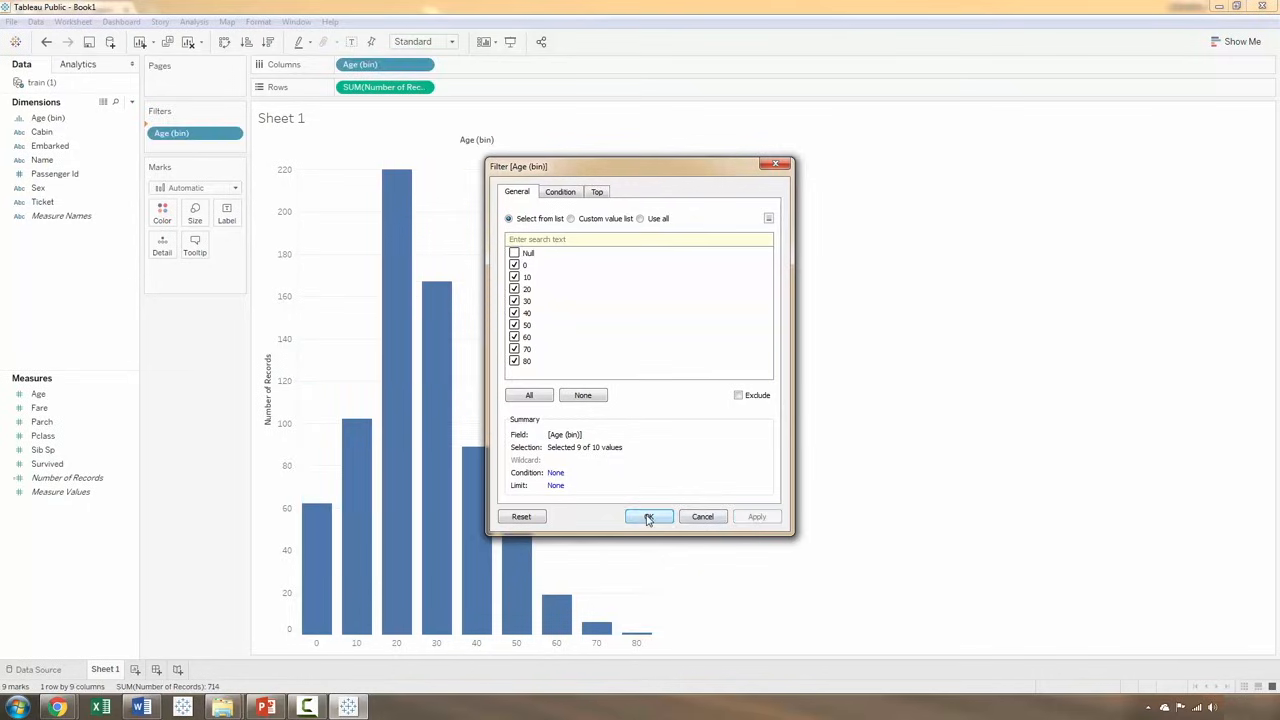
{"action": "left_click", "coordinate": [649, 516]}
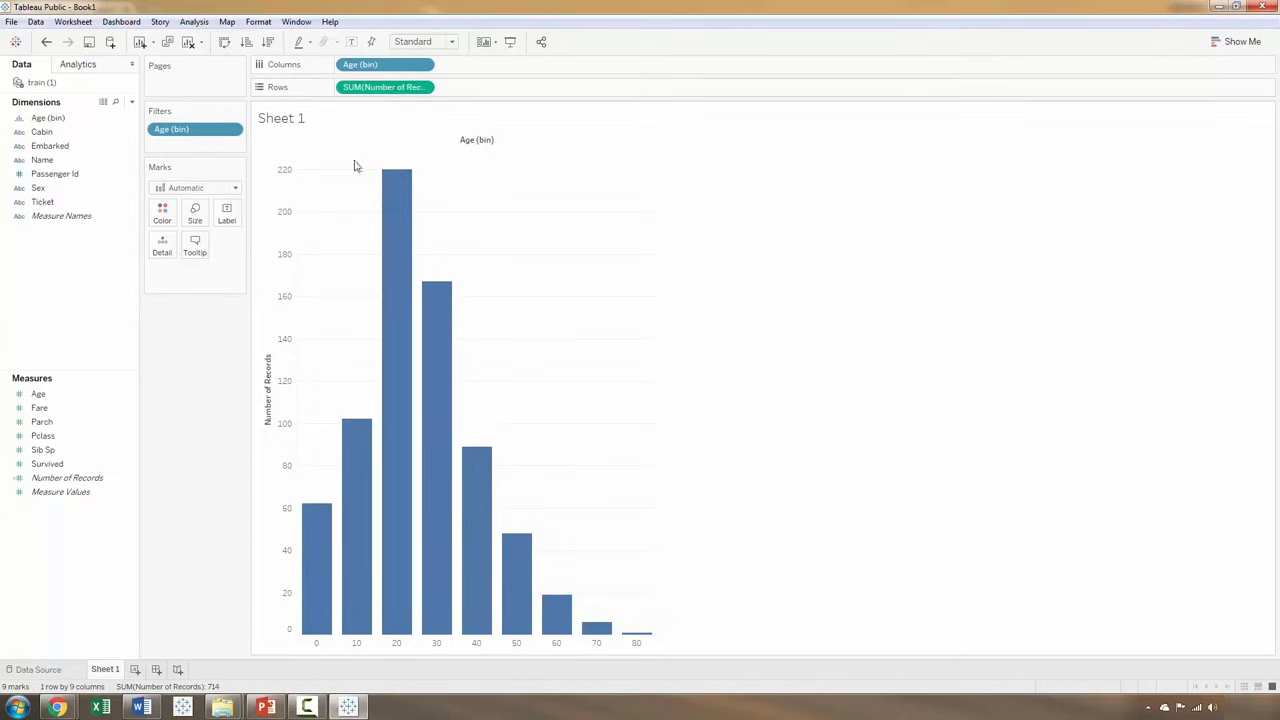
- Add a second Number of Records to Rows and apply the Percent of Total quick table calculation to it
{"action": "left_click_drag", "start_coordinate": [83, 483], "coordinate": [570, 89]}
{"action": "left_click", "coordinate": [524, 88]}
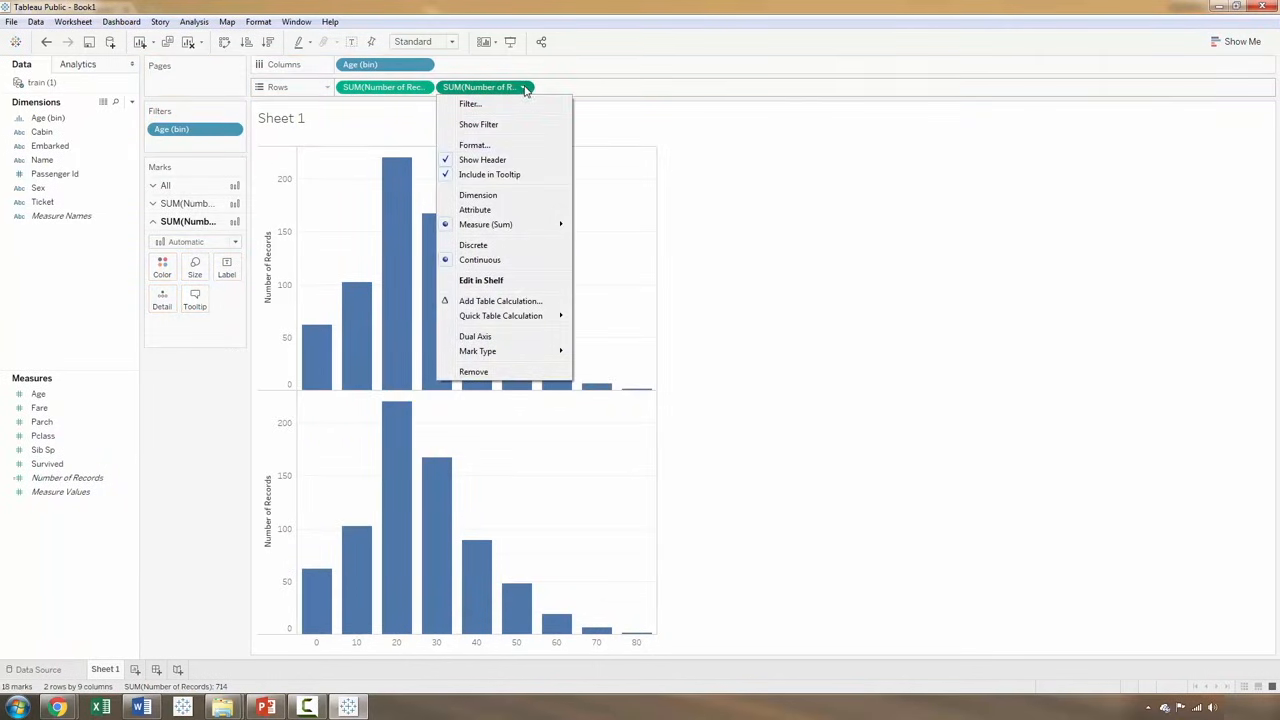
{"action": "left_click", "coordinate": [524, 88]}
{"action": "double_click", "coordinate": [510, 88]}
{"action": "left_click", "coordinate": [603, 111]}
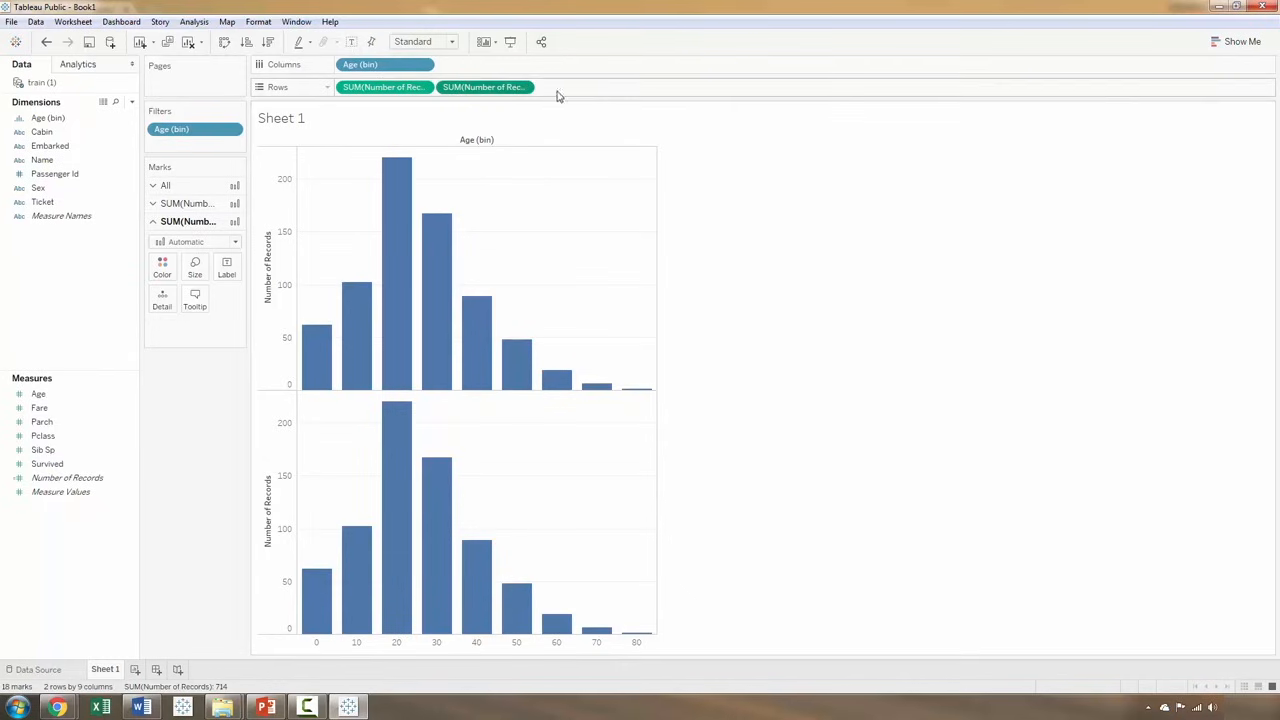
{"action": "left_click", "coordinate": [522, 87]}
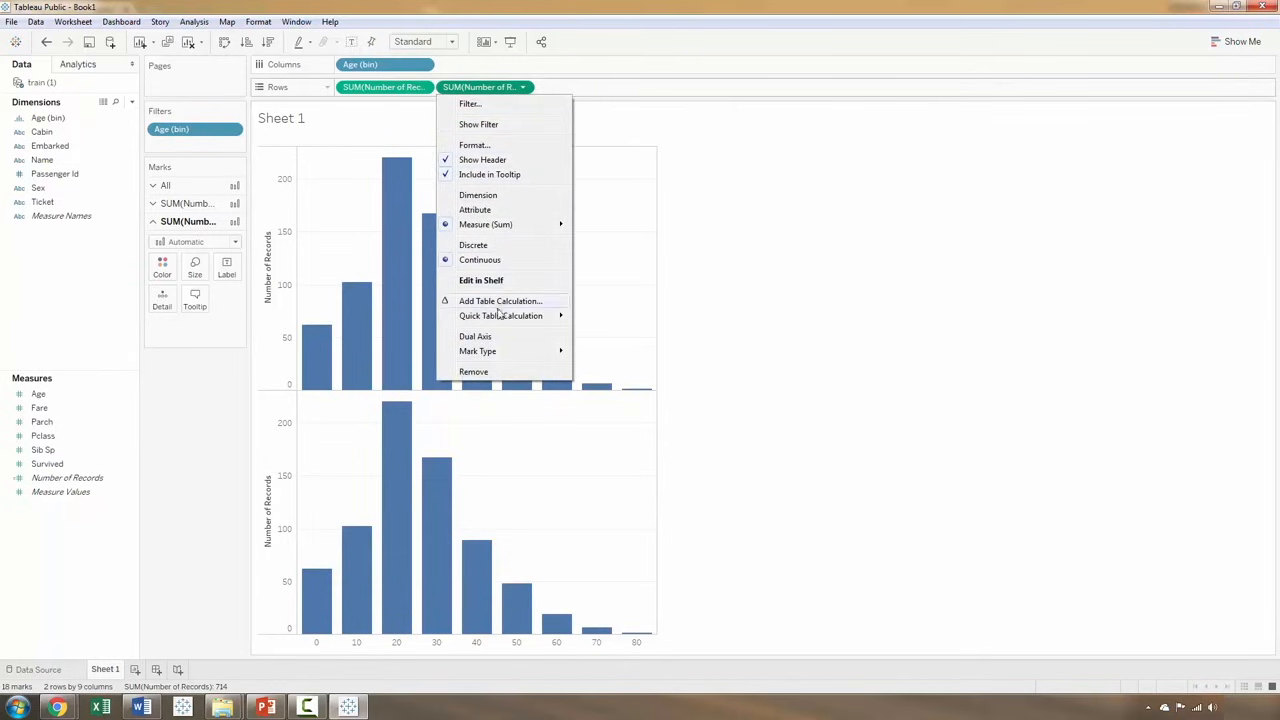
{"action": "mouse_move", "coordinate": [498, 318]}
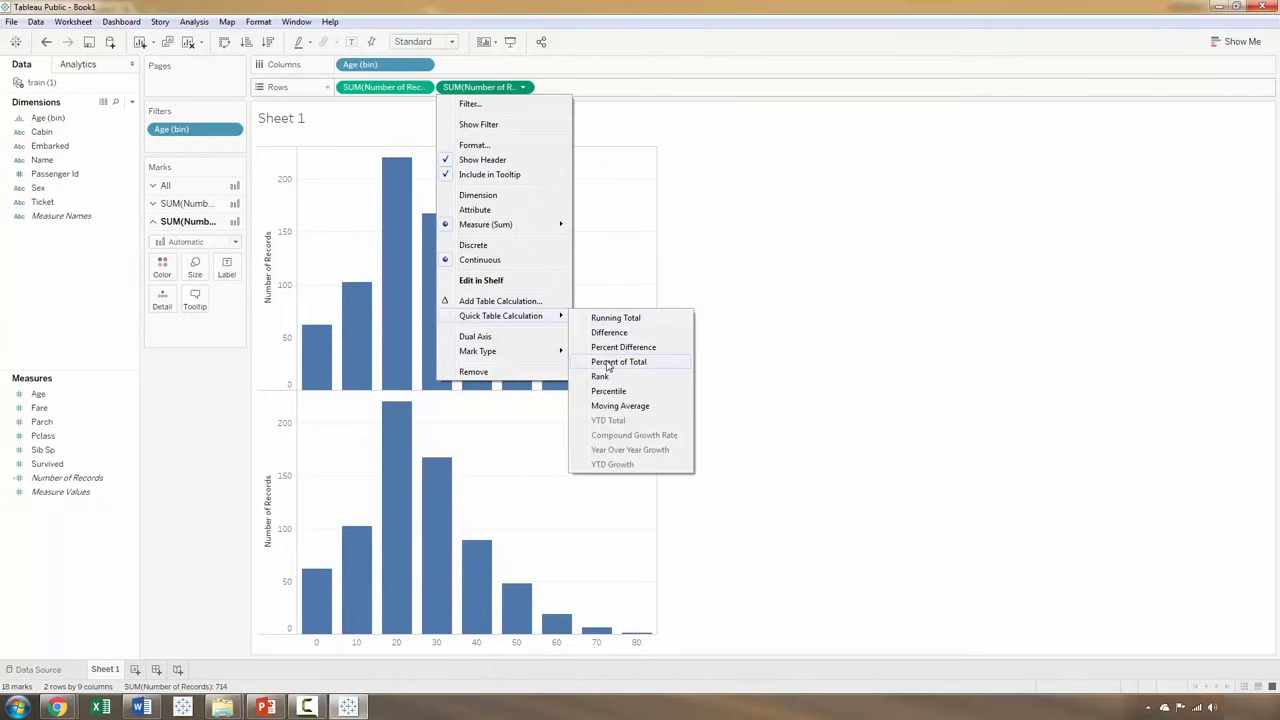
{"action": "left_click", "coordinate": [607, 362]}
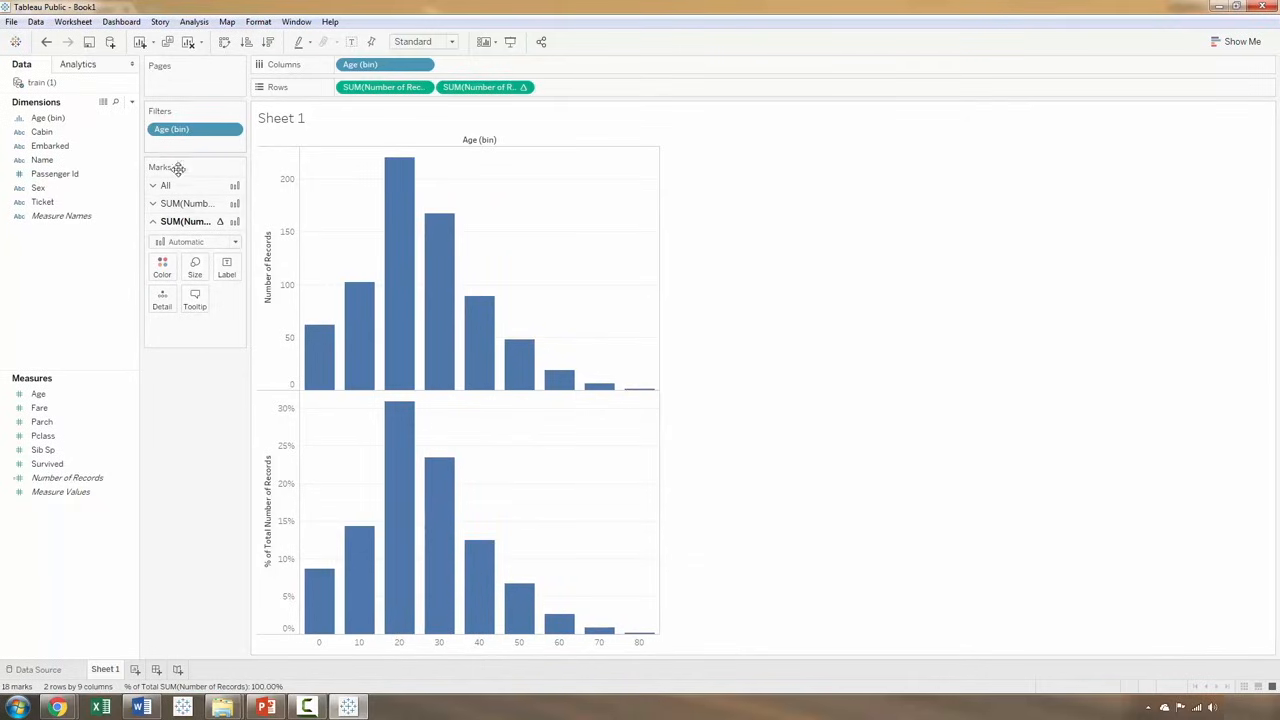
{"action": "mouse_move", "coordinate": [484, 316]}
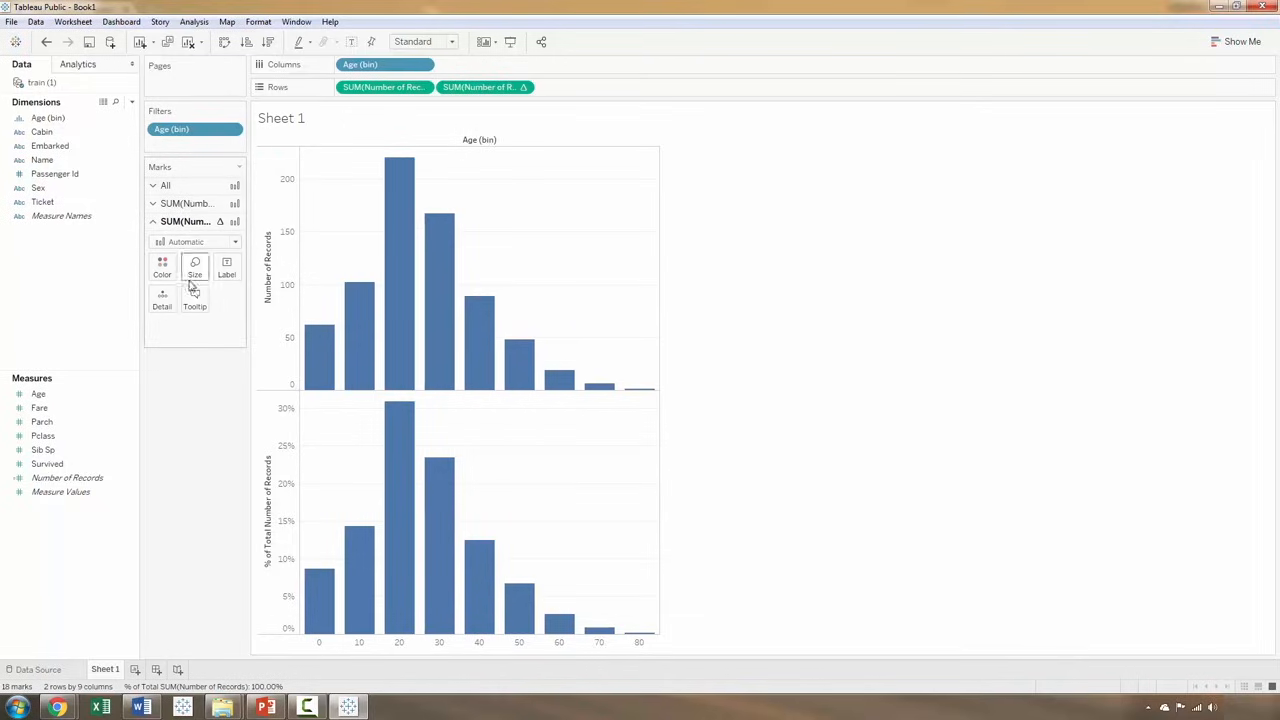
{"action": "mouse_move", "coordinate": [479, 569]}
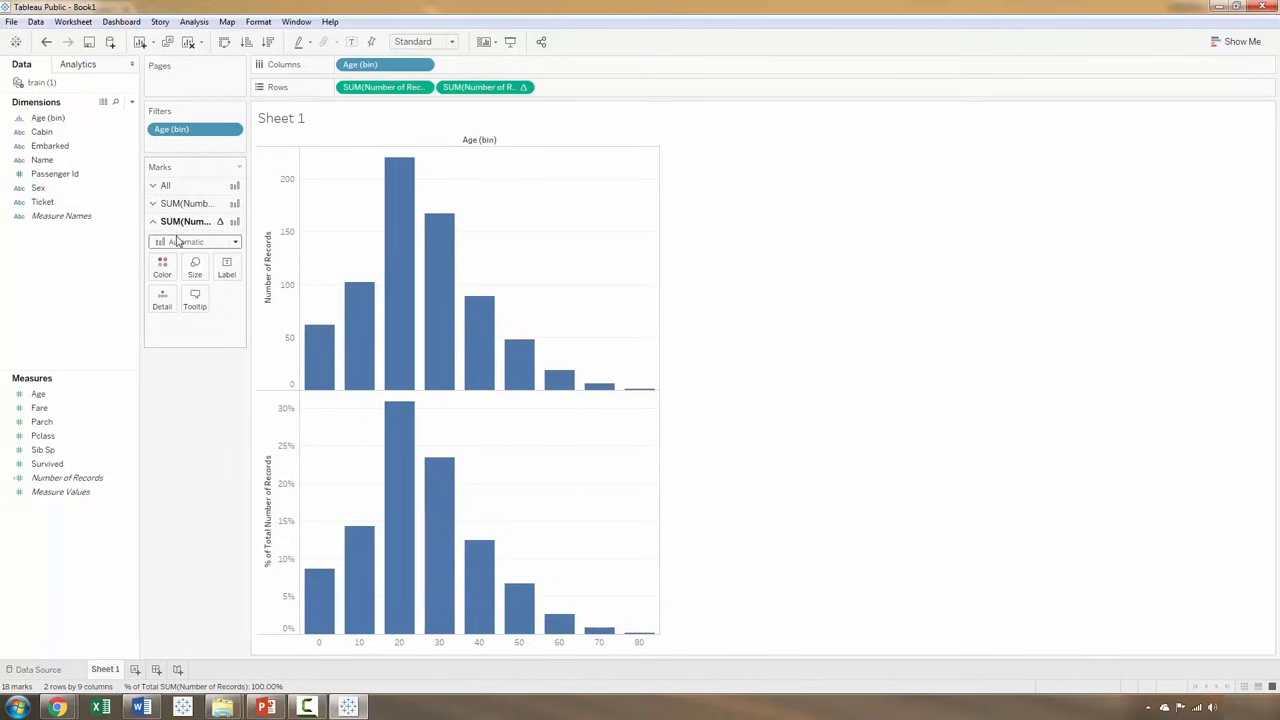
{"action": "left_click", "coordinate": [155, 187]}
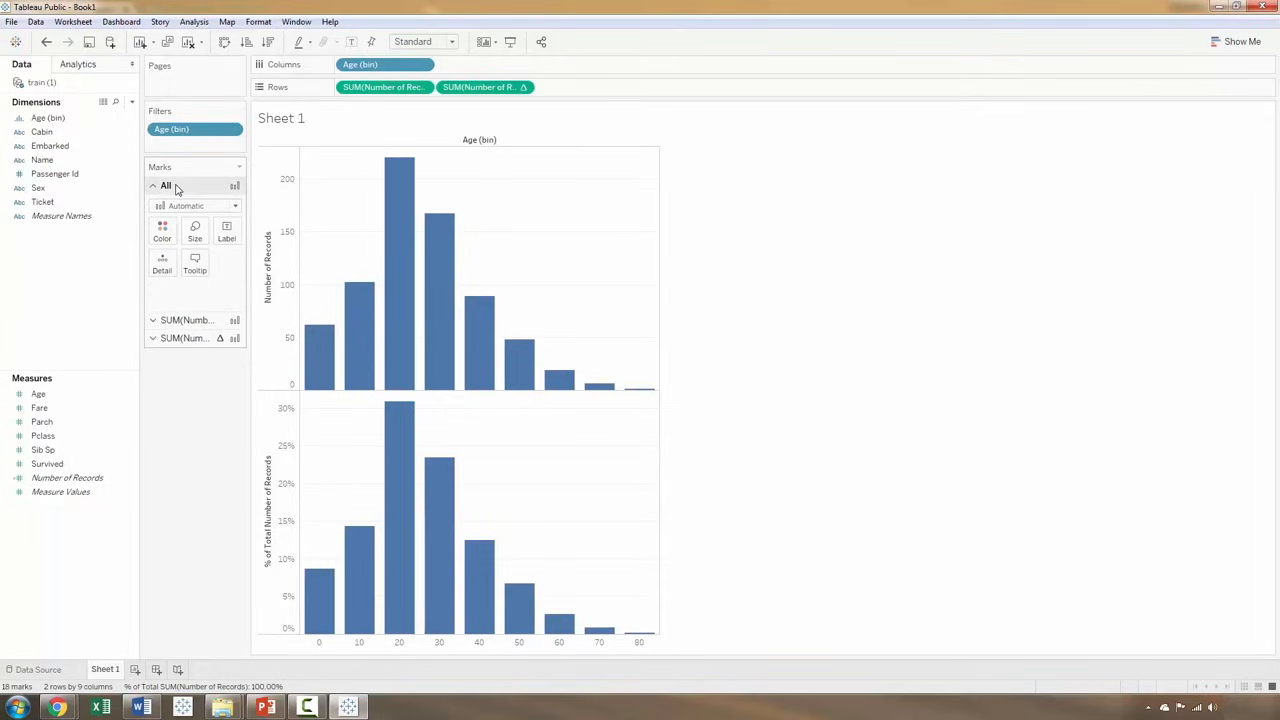
{"action": "left_click", "coordinate": [182, 320]}
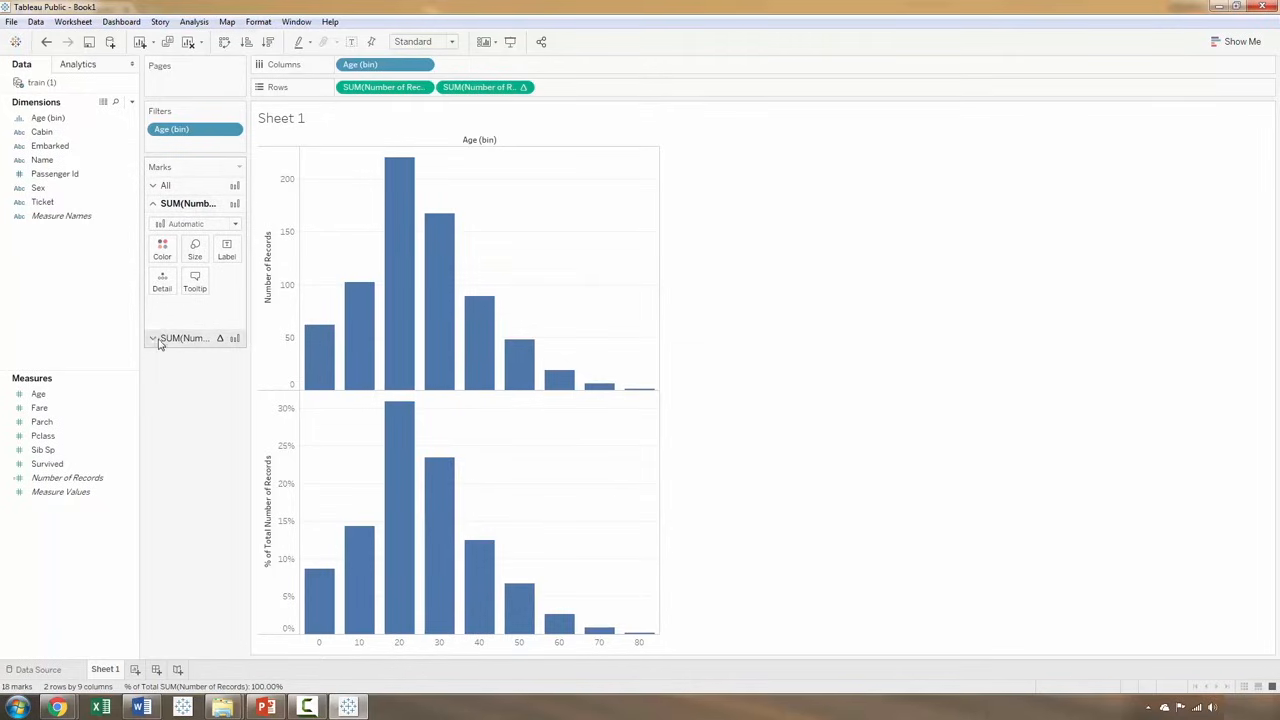
{"action": "left_click", "coordinate": [160, 339]}
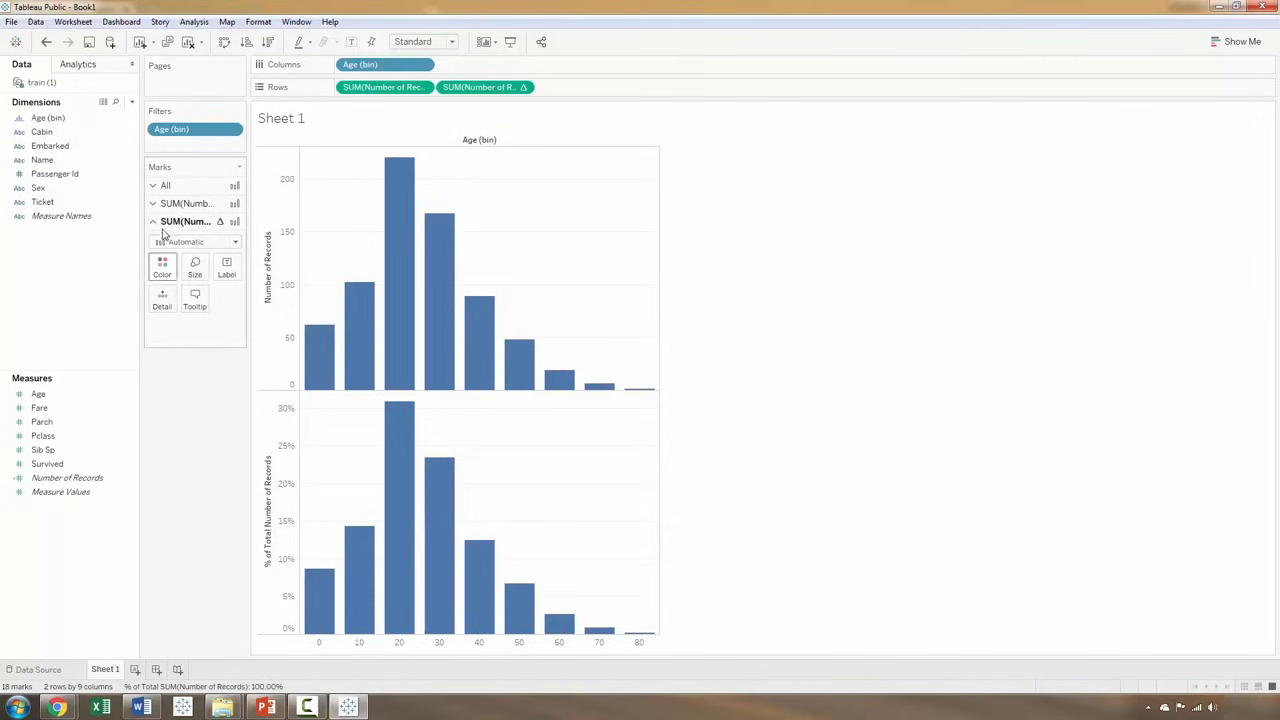
- Label the upper chart's bars with Number of Records and the lower chart's bars with their percent of total
{"action": "left_click", "coordinate": [162, 205]}
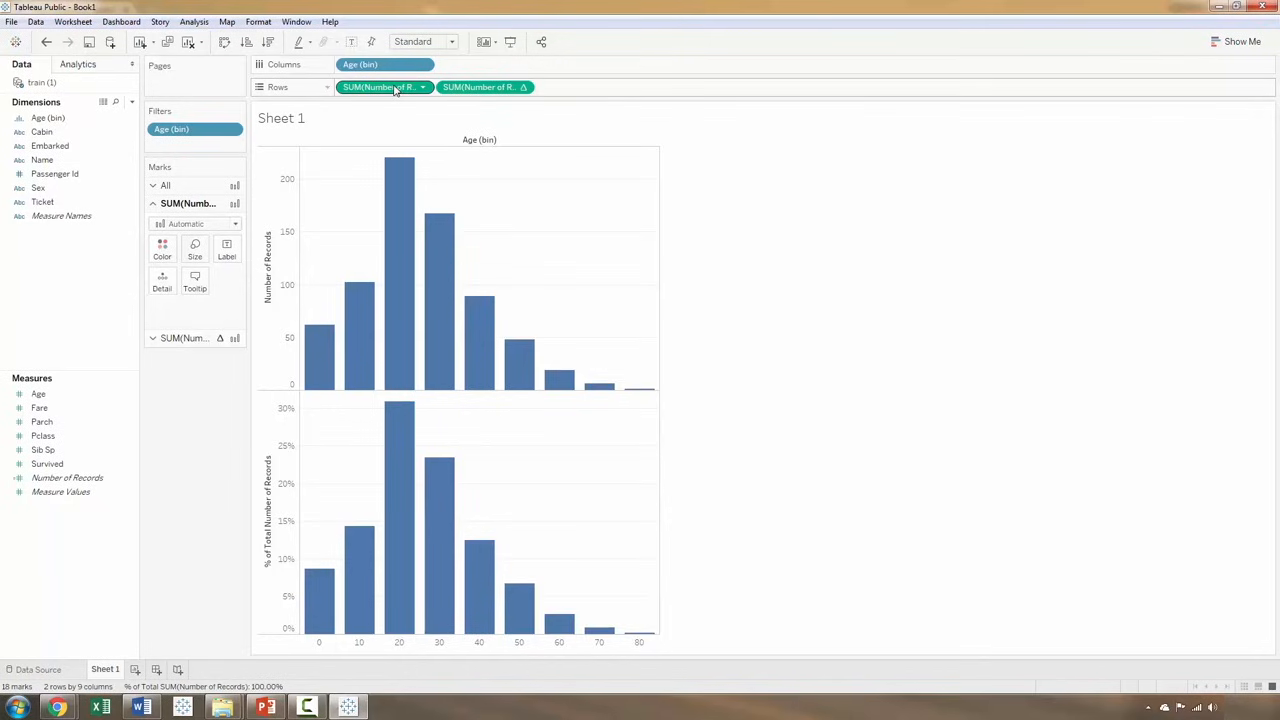
{"action": "left_click_drag", "start_coordinate": [396, 89], "coordinate": [230, 254]}
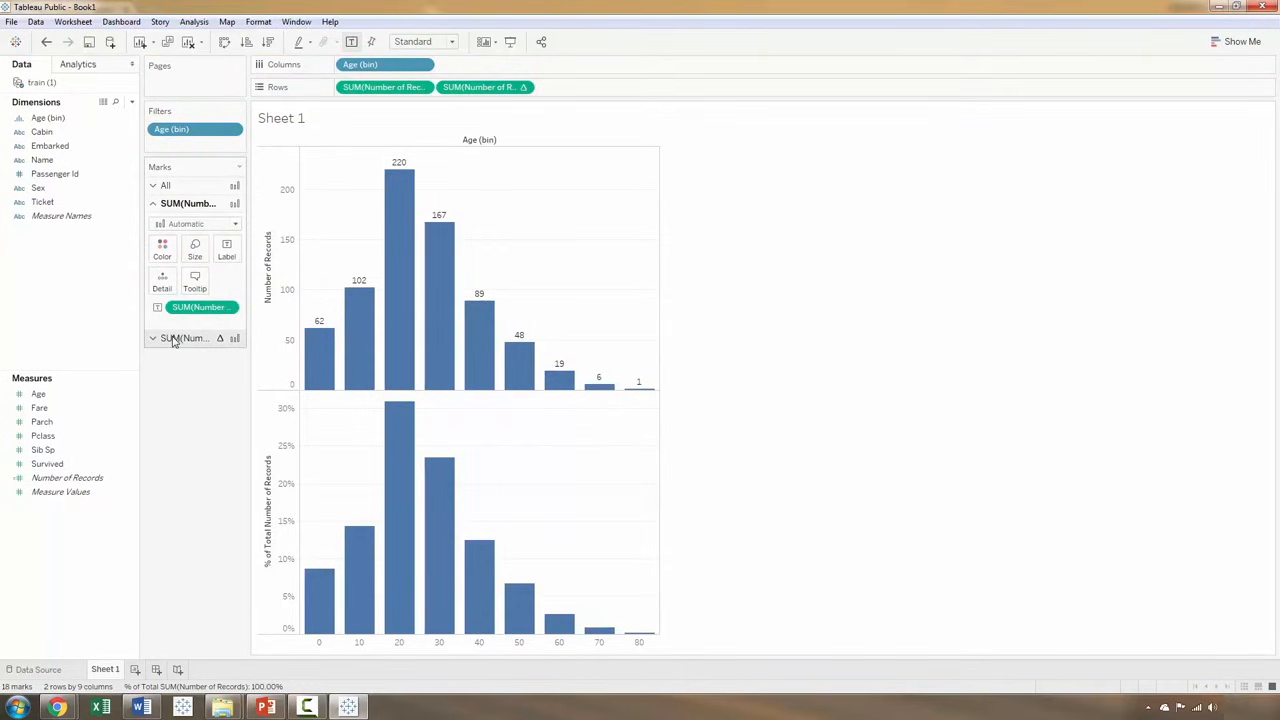
{"action": "left_click", "coordinate": [173, 338]}
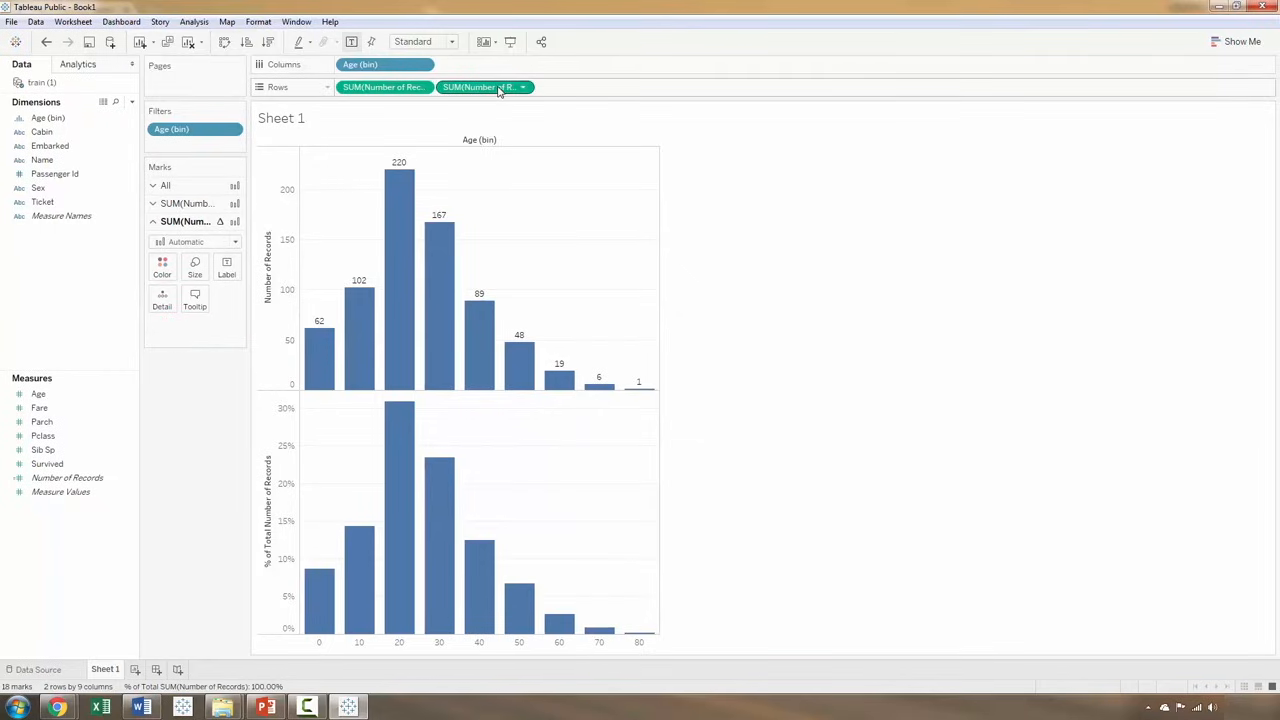
{"action": "left_click_drag", "start_coordinate": [498, 90], "coordinate": [228, 266]}
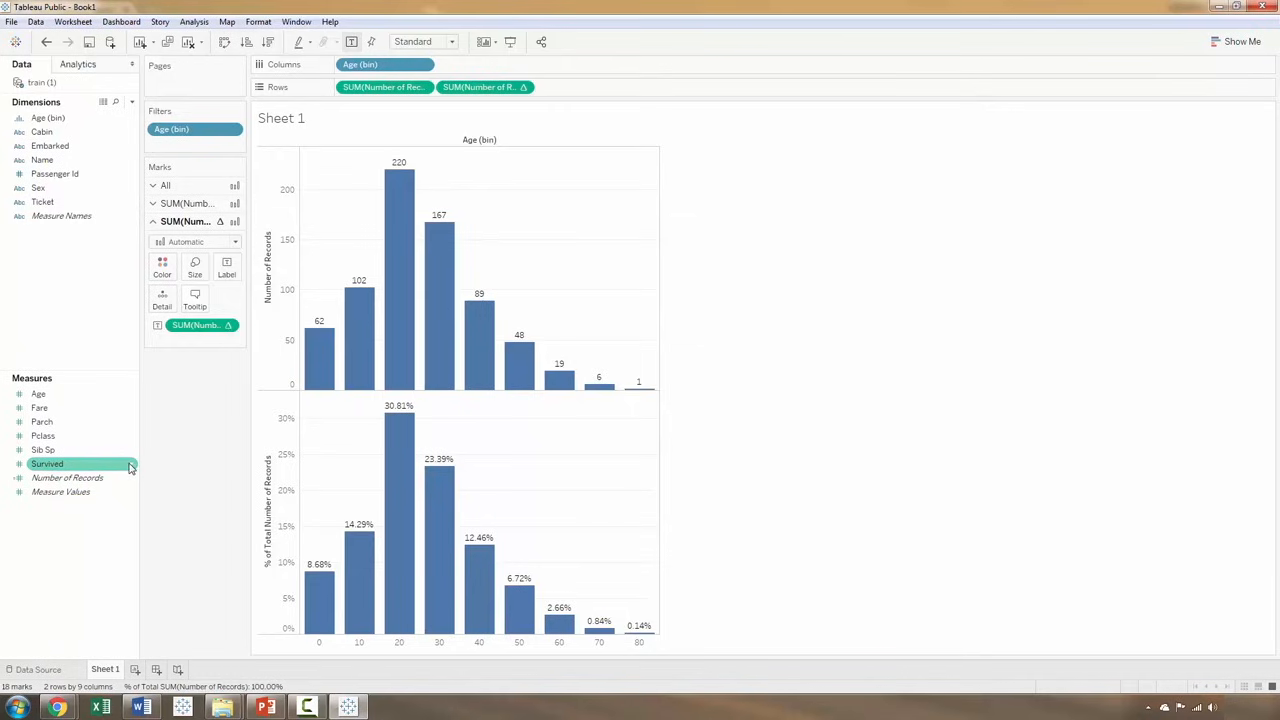
- Convert the Survived measure to a dimension and color the bars of both charts by Survived
{"action": "right_click", "coordinate": [131, 469]}
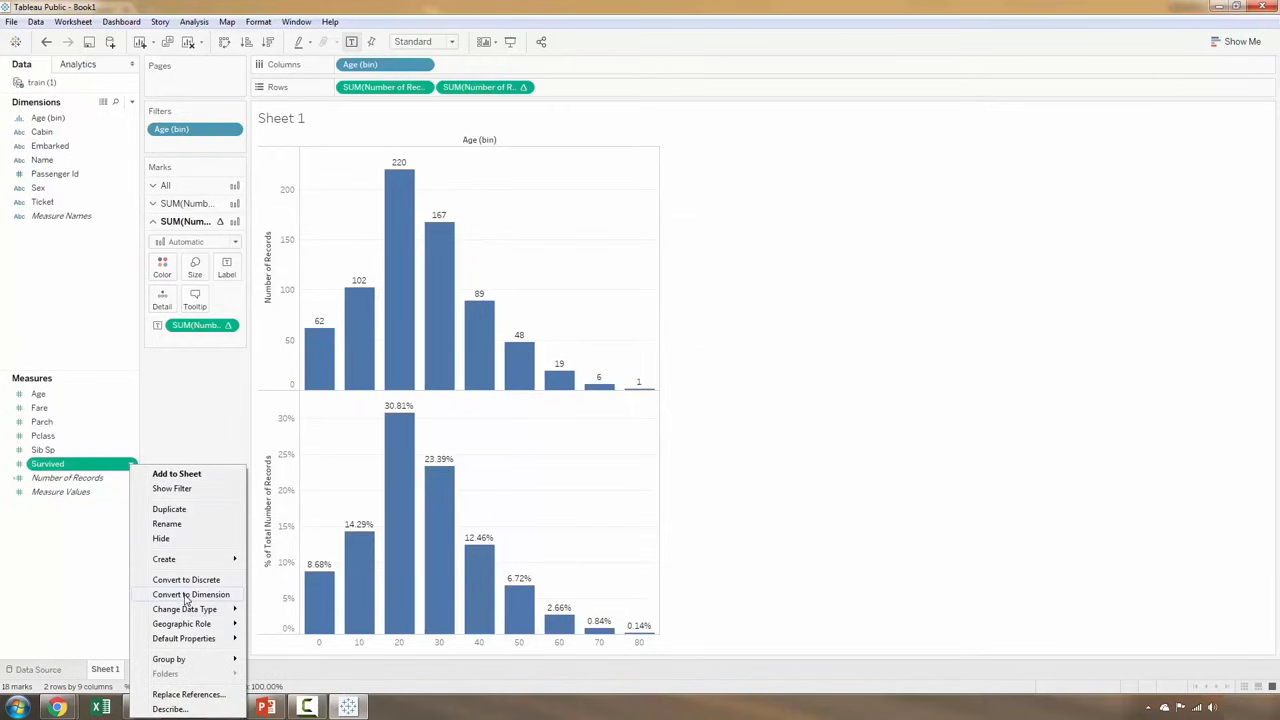
{"action": "left_click", "coordinate": [190, 594]}
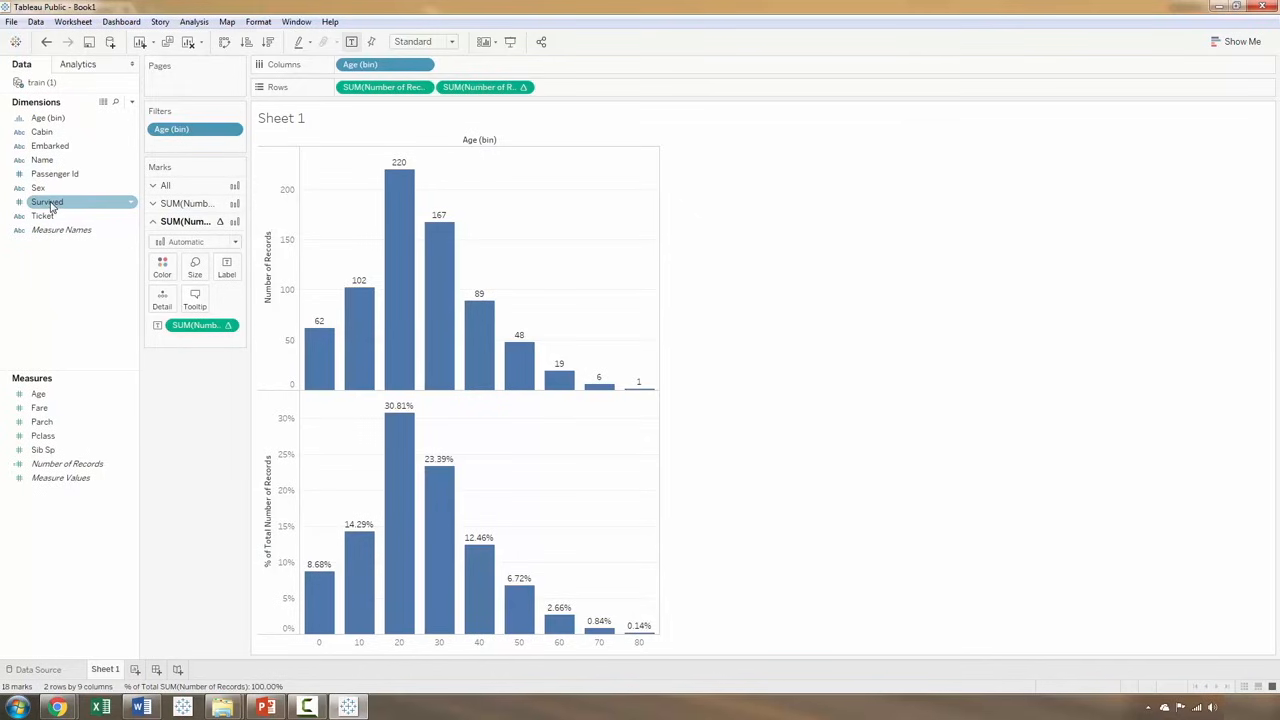
{"action": "mouse_move", "coordinate": [45, 205]}
{"action": "left_mouse_down"}
{"action": "mouse_move", "coordinate": [122, 202]}
{"action": "mouse_move", "coordinate": [48, 208]}
{"action": "mouse_move", "coordinate": [36, 217]}
{"action": "mouse_move", "coordinate": [120, 210]}
{"action": "mouse_move", "coordinate": [45, 220]}
{"action": "mouse_move", "coordinate": [42, 207]}
{"action": "left_mouse_up"}
{"action": "left_click", "coordinate": [160, 186]}
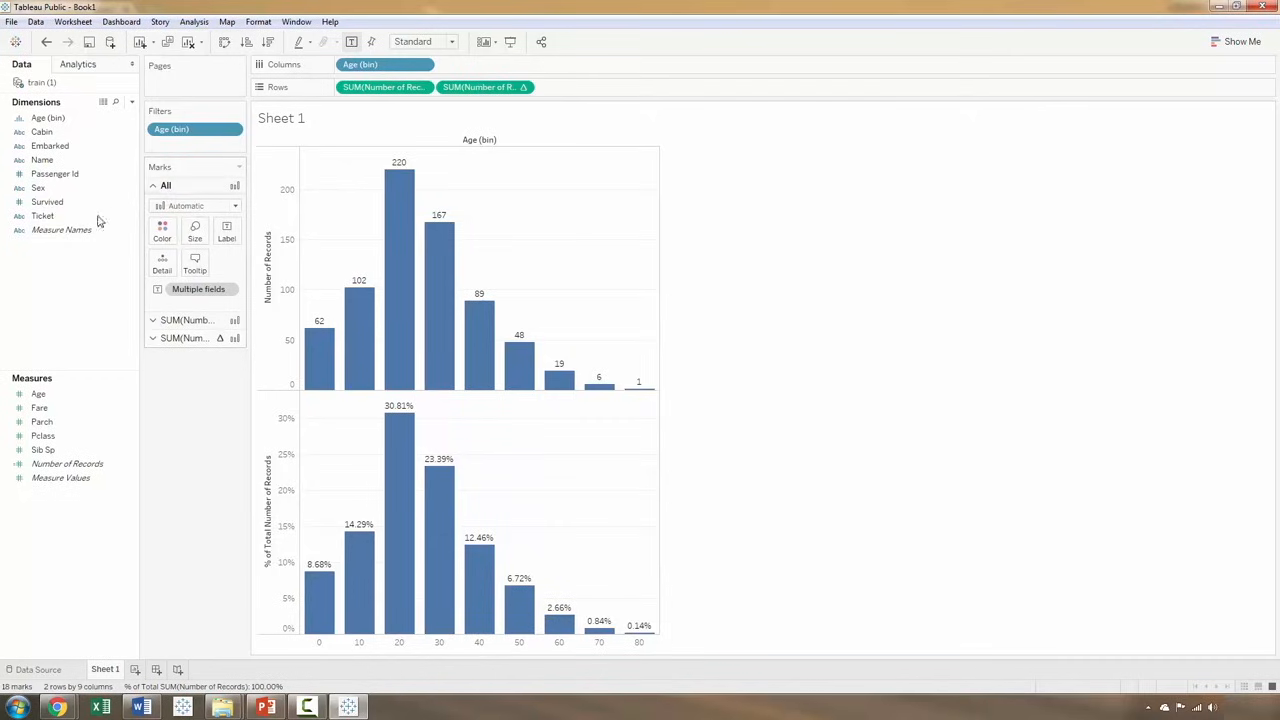
{"action": "left_click", "coordinate": [55, 205]}
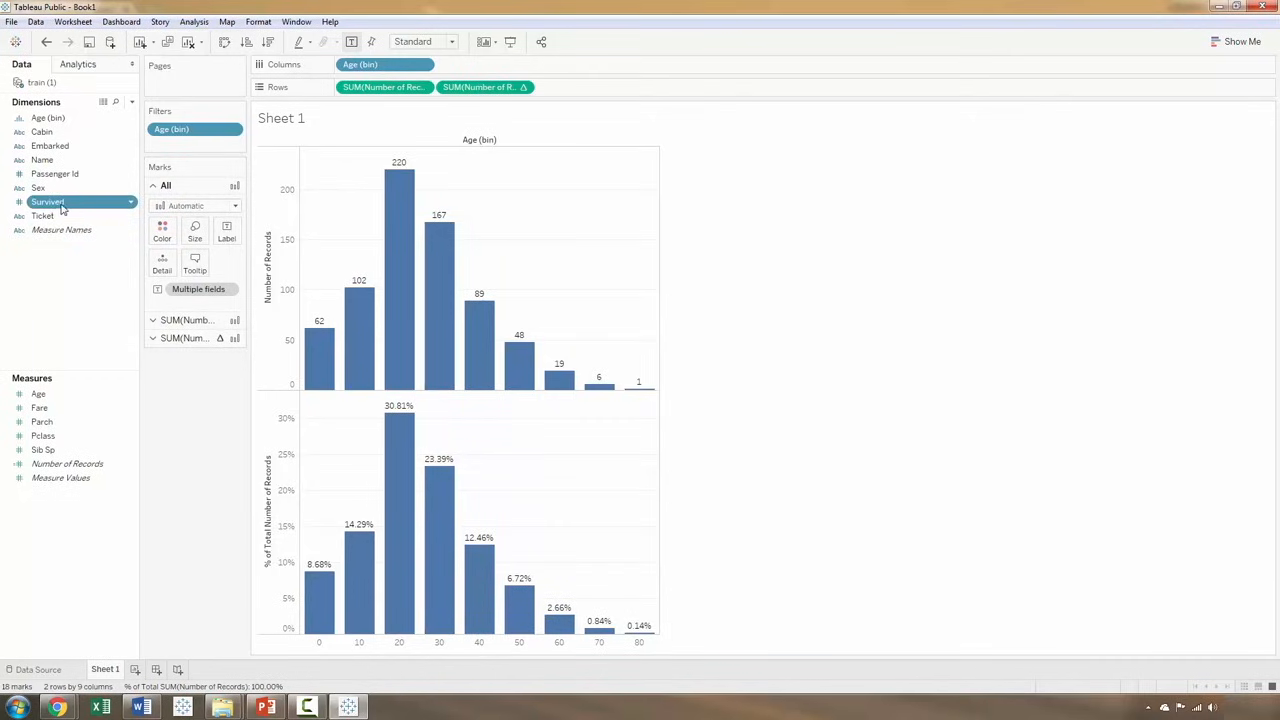
{"action": "left_click", "coordinate": [62, 209]}
{"action": "left_click_drag", "start_coordinate": [62, 209], "coordinate": [167, 233]}
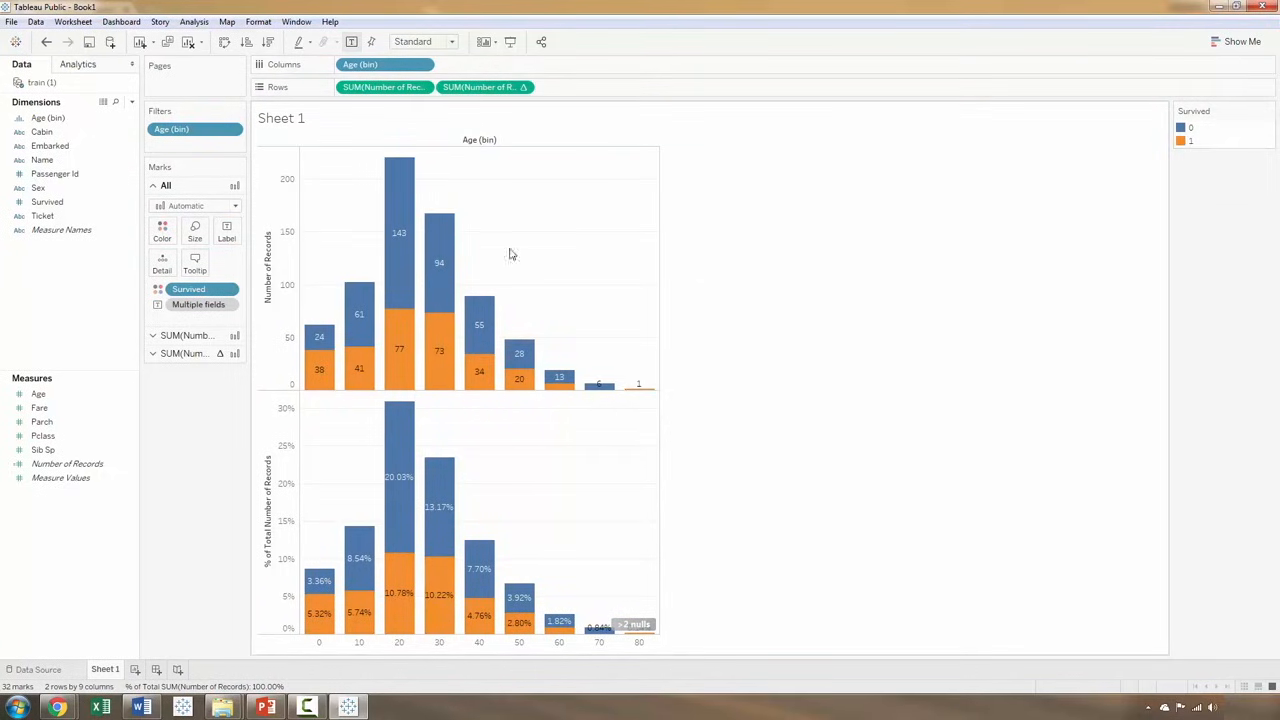
{"action": "mouse_move", "coordinate": [443, 355]}
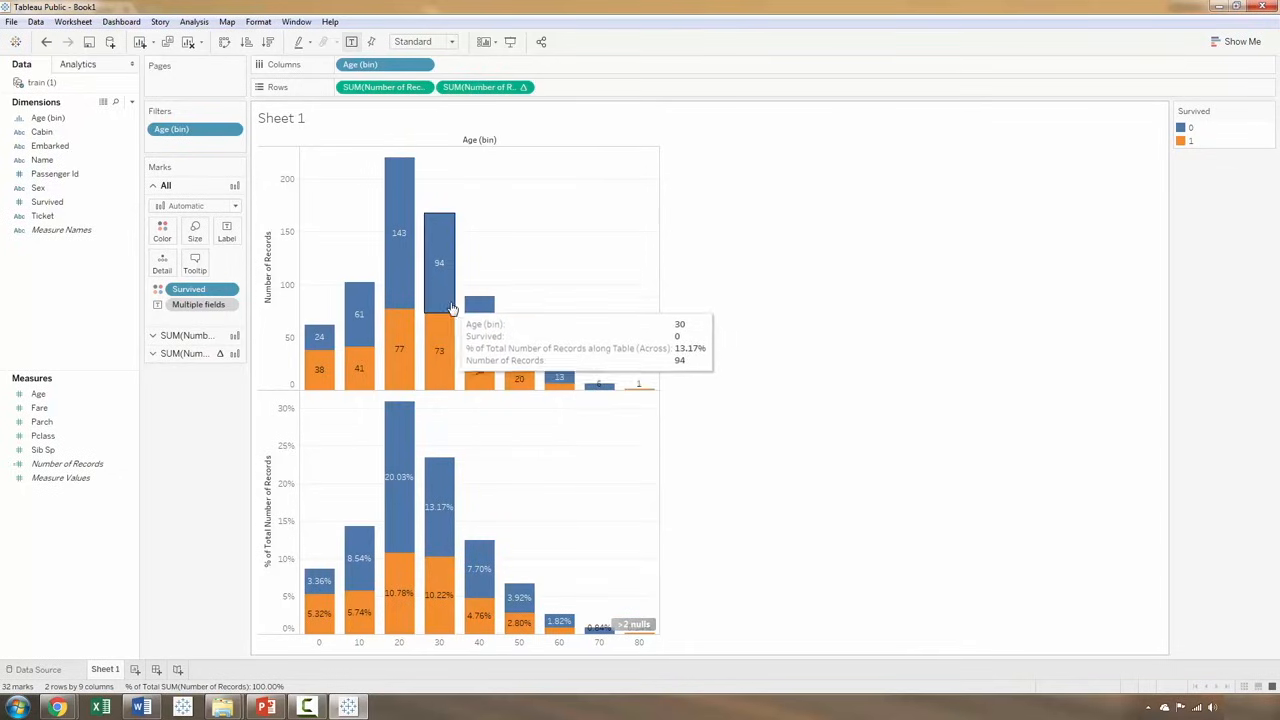
{"action": "mouse_move", "coordinate": [324, 615]}
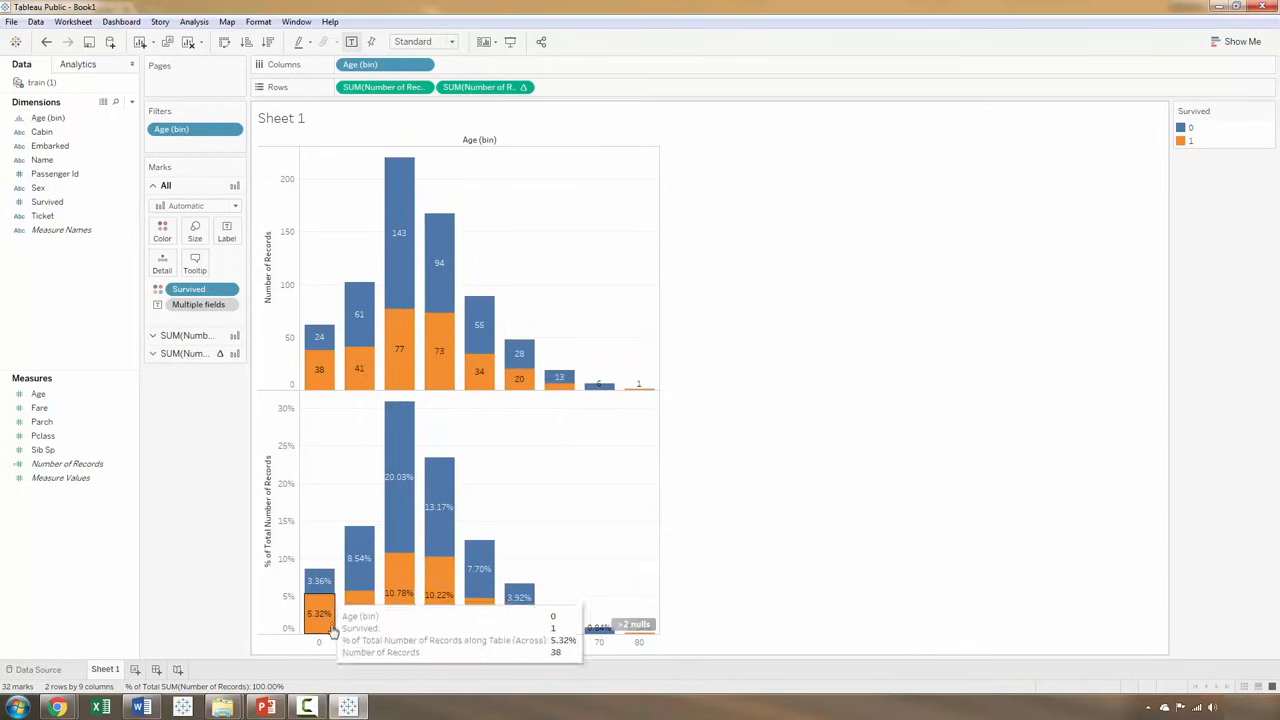
{"action": "mouse_move", "coordinate": [405, 238]}
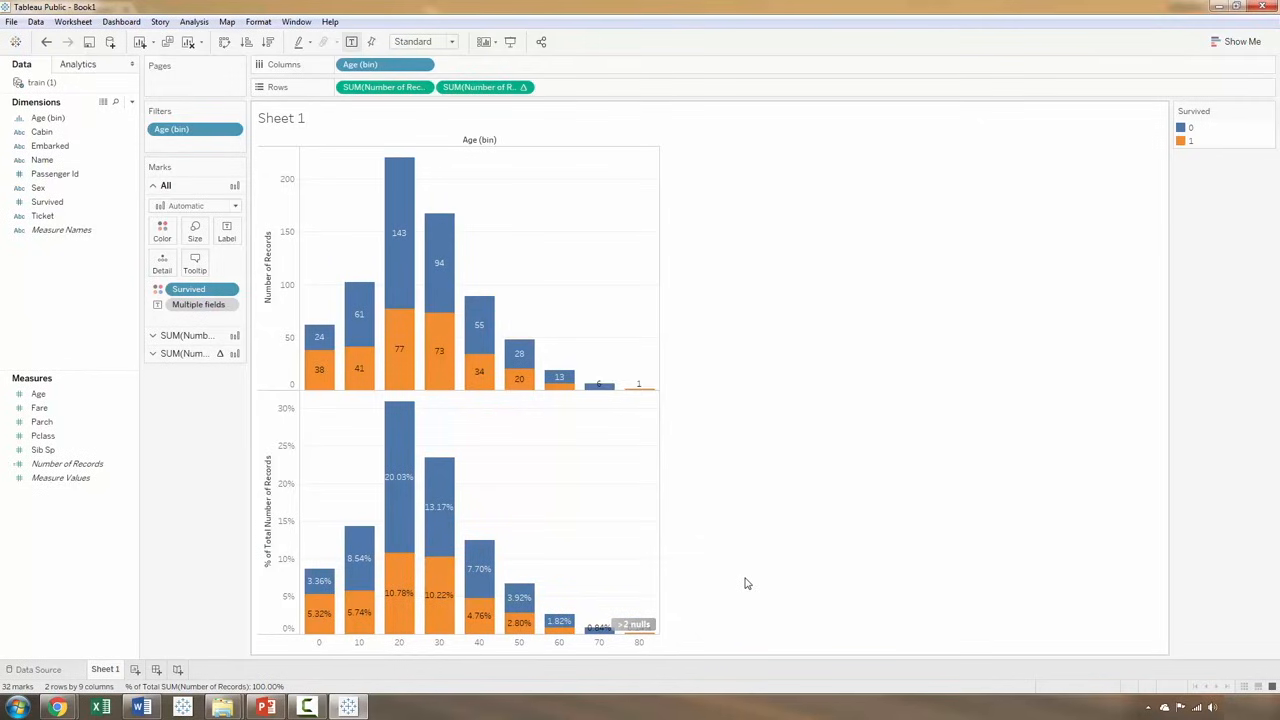
- Rename Sheet 1 as Age and duplicate the sheet
{"action": "double_click", "coordinate": [106, 667]}
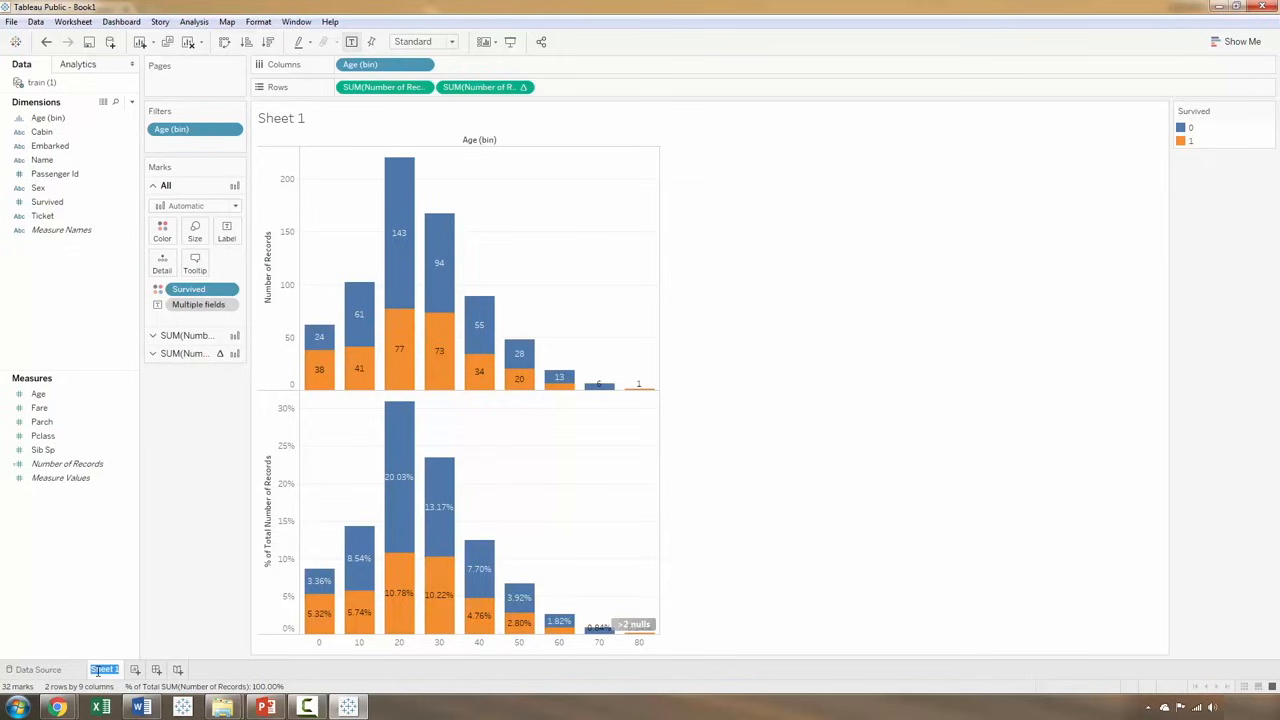
{"action": "type", "text": "Age"}
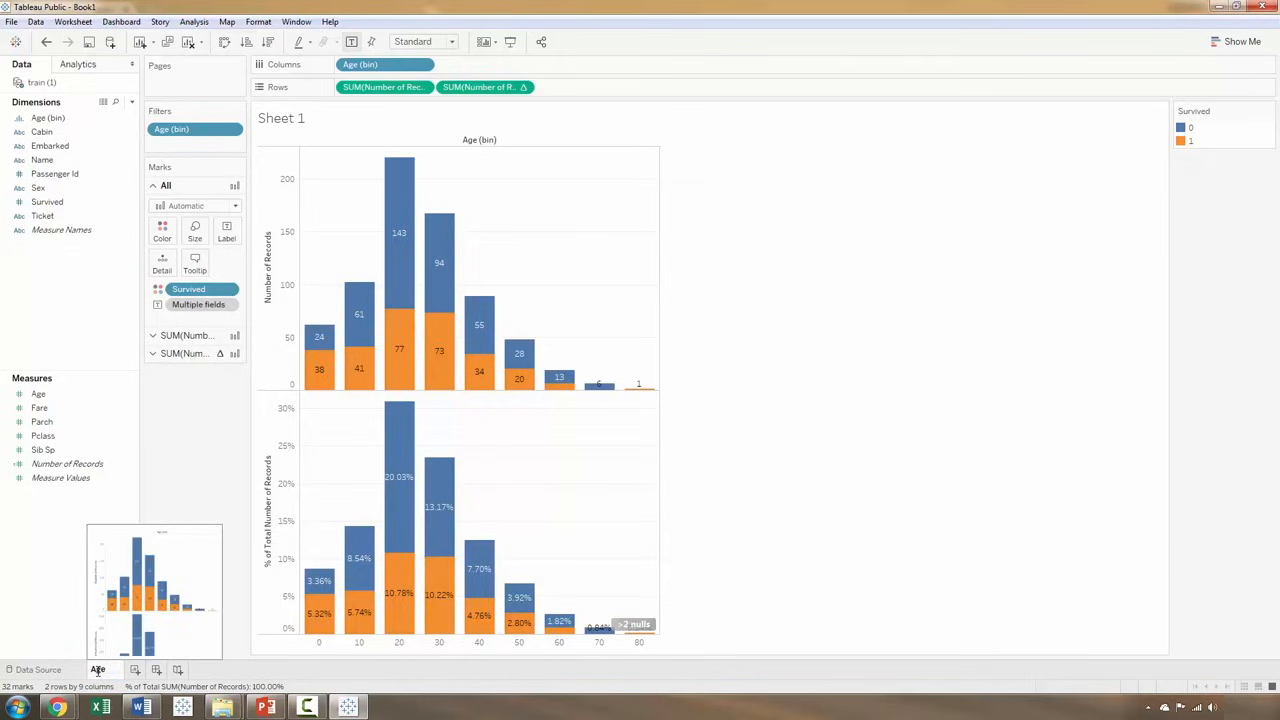
{"action": "key", "text": "Return"}
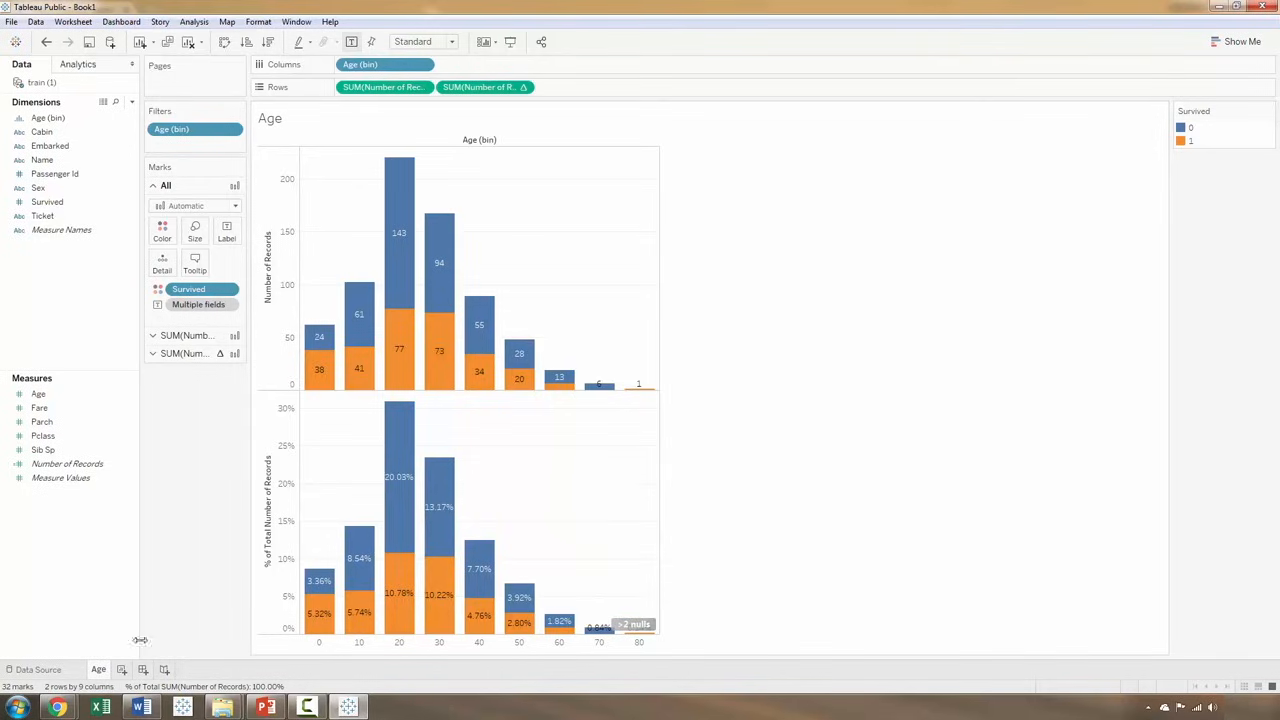
{"action": "right_click", "coordinate": [99, 670]}
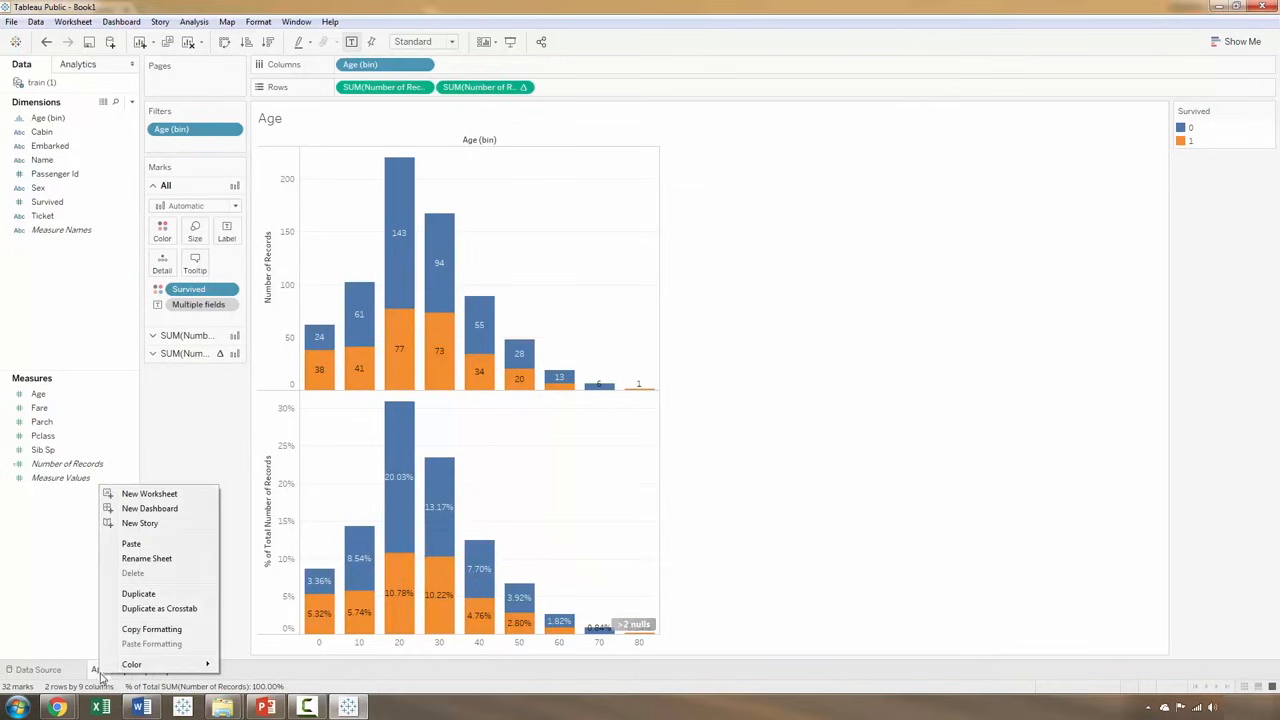
{"action": "left_click", "coordinate": [139, 594]}
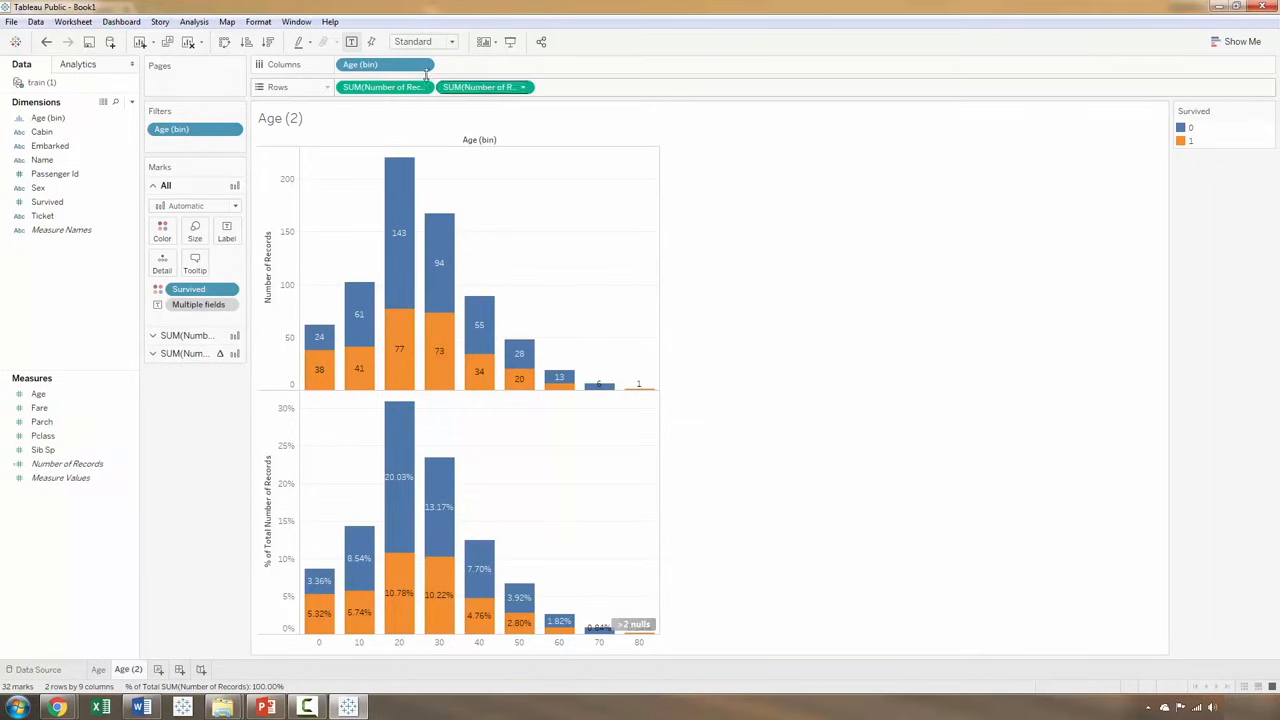
- Remove Age (bin) from both Filters and Columns in the duplicated sheet
{"action": "left_click_drag", "start_coordinate": [171, 129], "coordinate": [193, 475]}
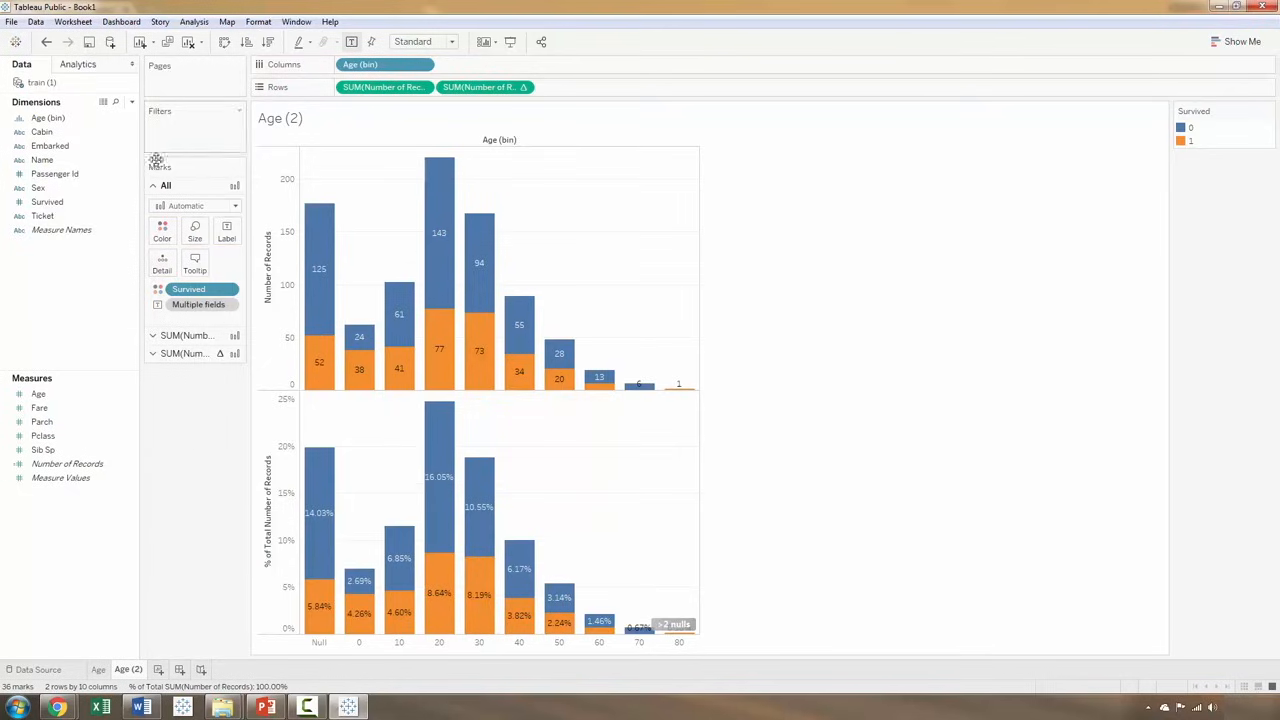
{"action": "key", "text": "ctrl+z"}
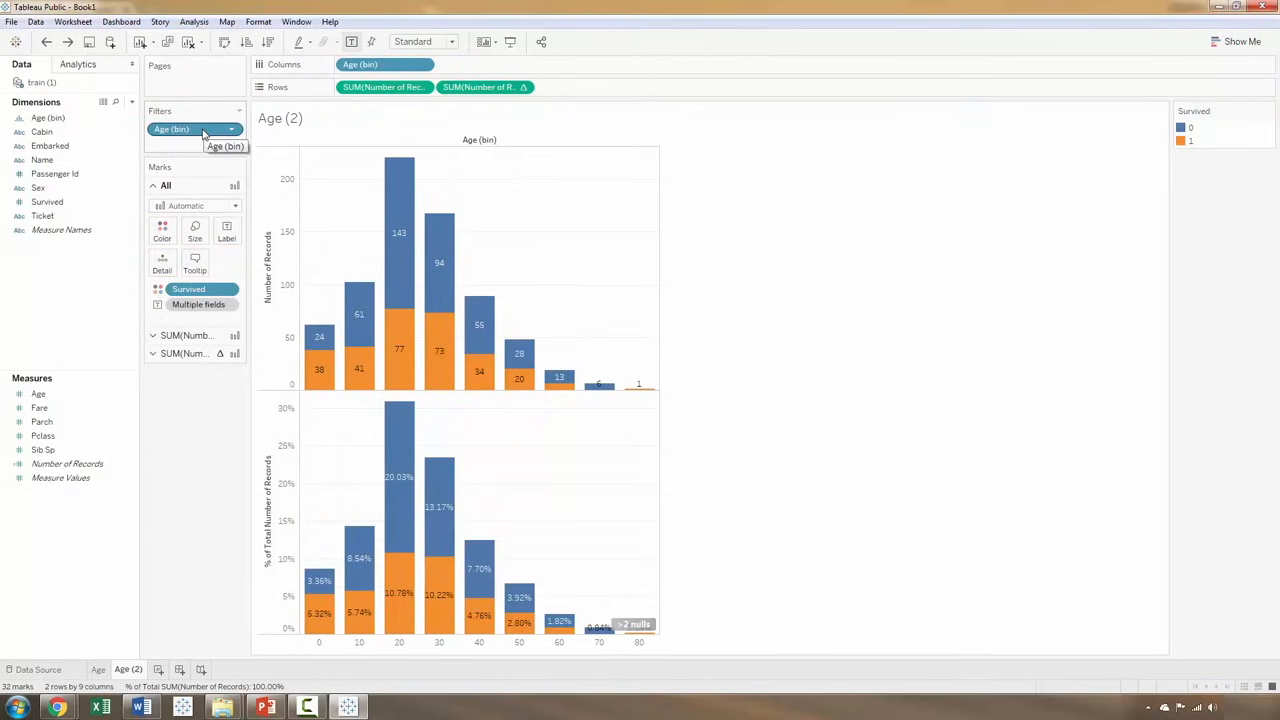
{"action": "left_click_drag", "start_coordinate": [203, 130], "coordinate": [198, 456]}
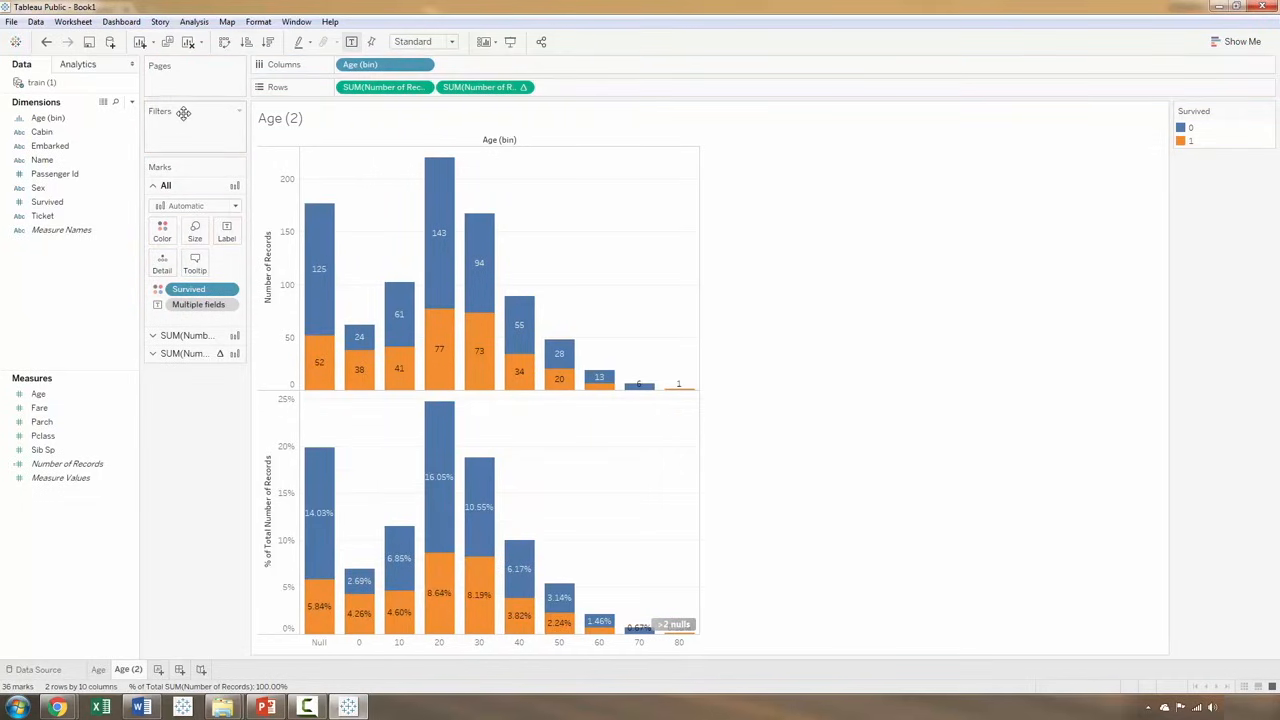
{"action": "left_click_drag", "start_coordinate": [386, 65], "coordinate": [194, 458]}
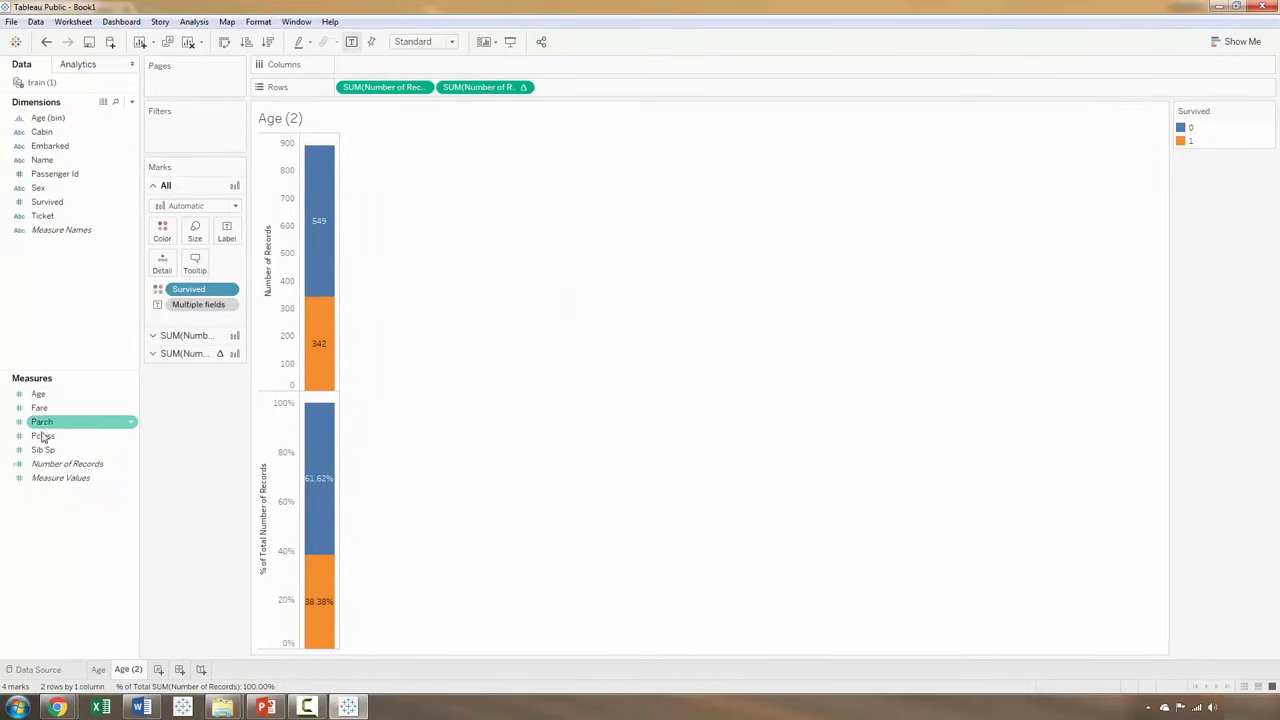
- Convert the Pclass measure to a dimension, place it on Columns, and widen the chart's bars
{"action": "right_click", "coordinate": [128, 440]}
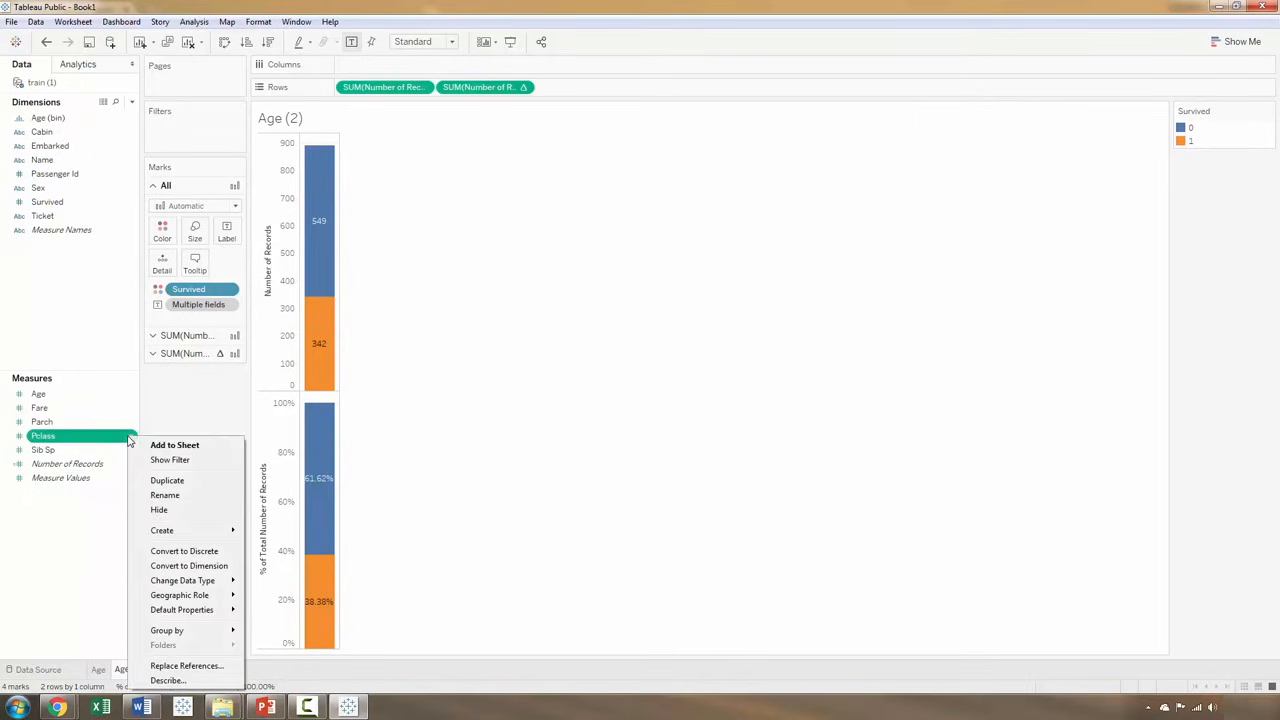
{"action": "left_click", "coordinate": [173, 566]}
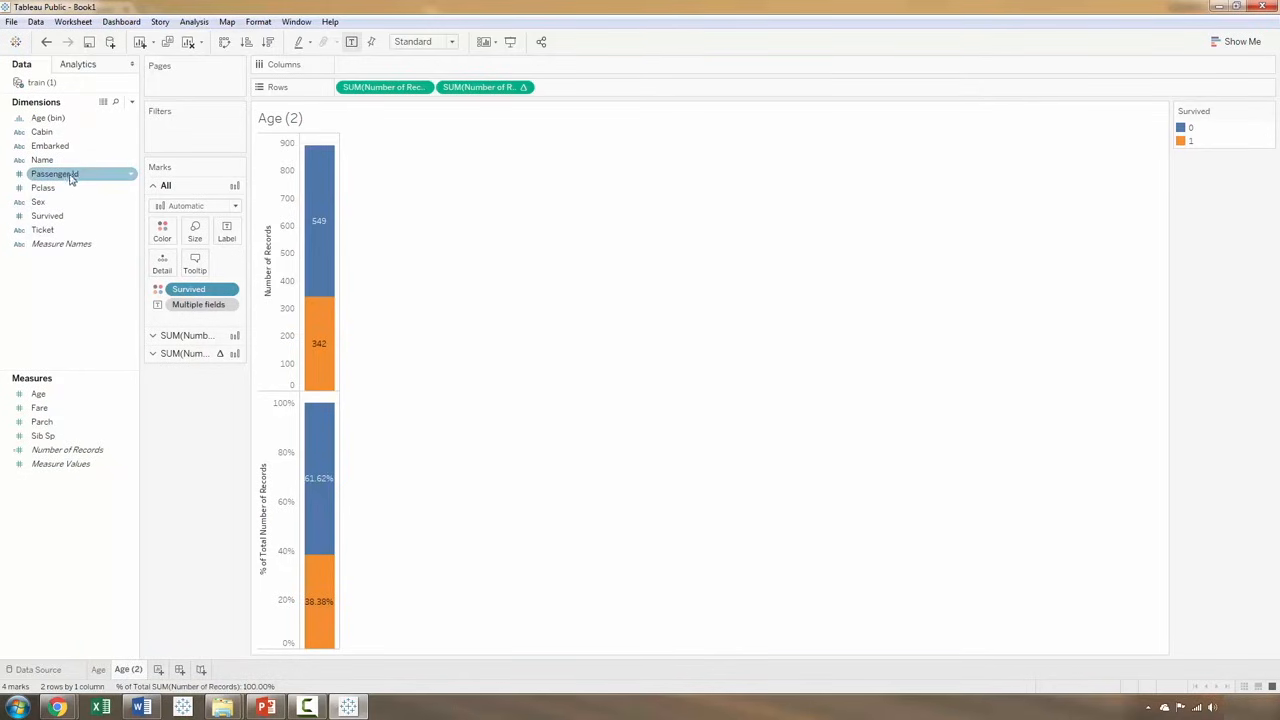
{"action": "left_click_drag", "start_coordinate": [58, 189], "coordinate": [425, 72]}
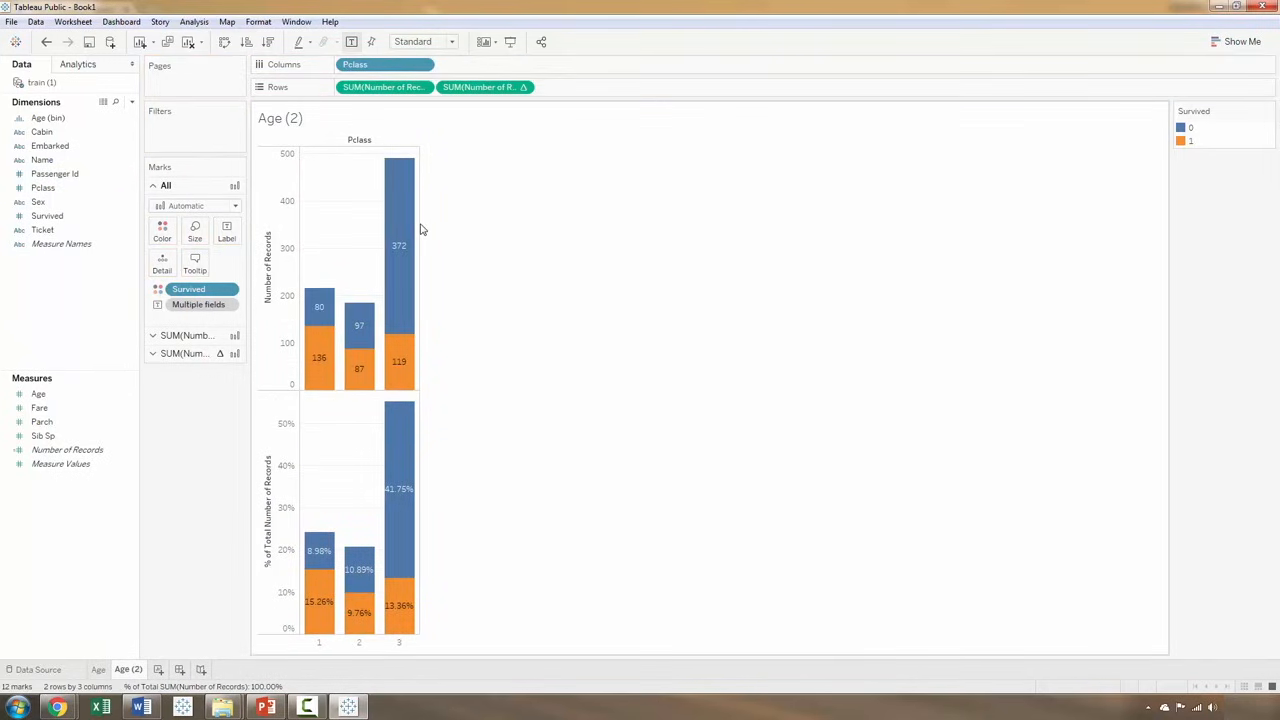
{"action": "left_click_drag", "start_coordinate": [420, 225], "coordinate": [593, 242]}
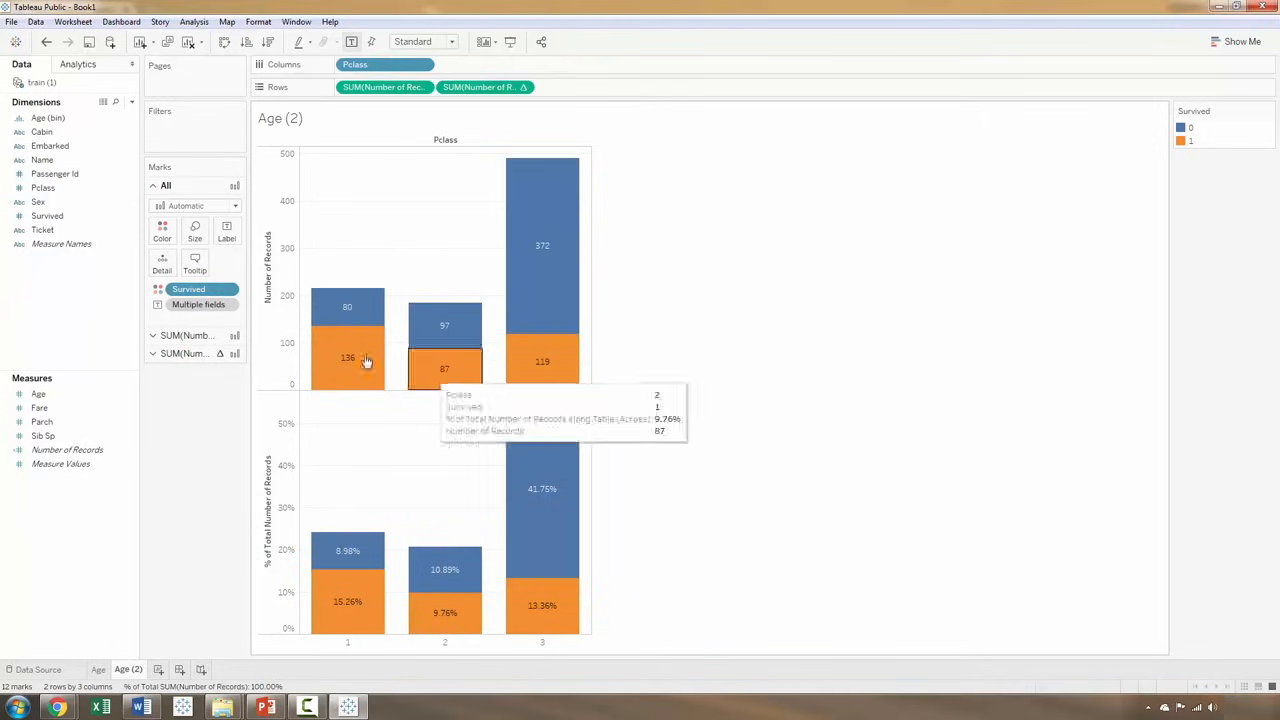
- Rename the Age (2) sheet as PClass and duplicate it
{"action": "double_click", "coordinate": [129, 670]}
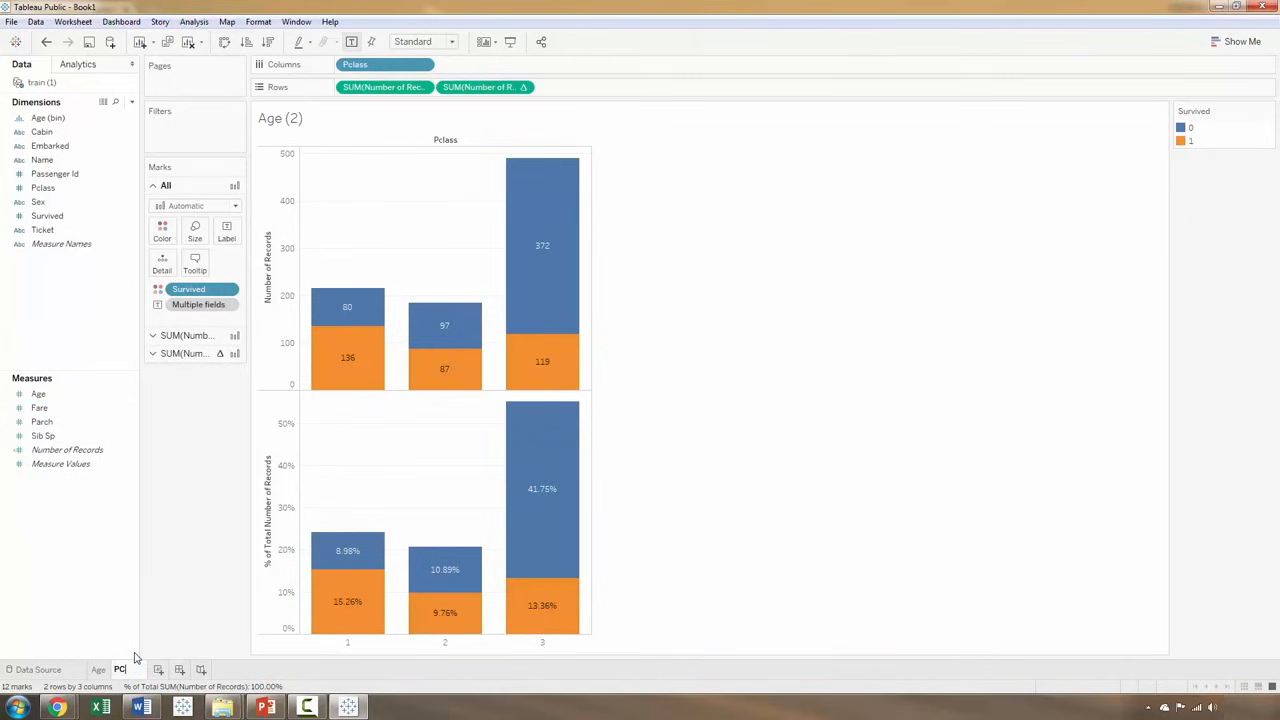
{"action": "key", "text": "Return"}
{"action": "right_click", "coordinate": [127, 669]}
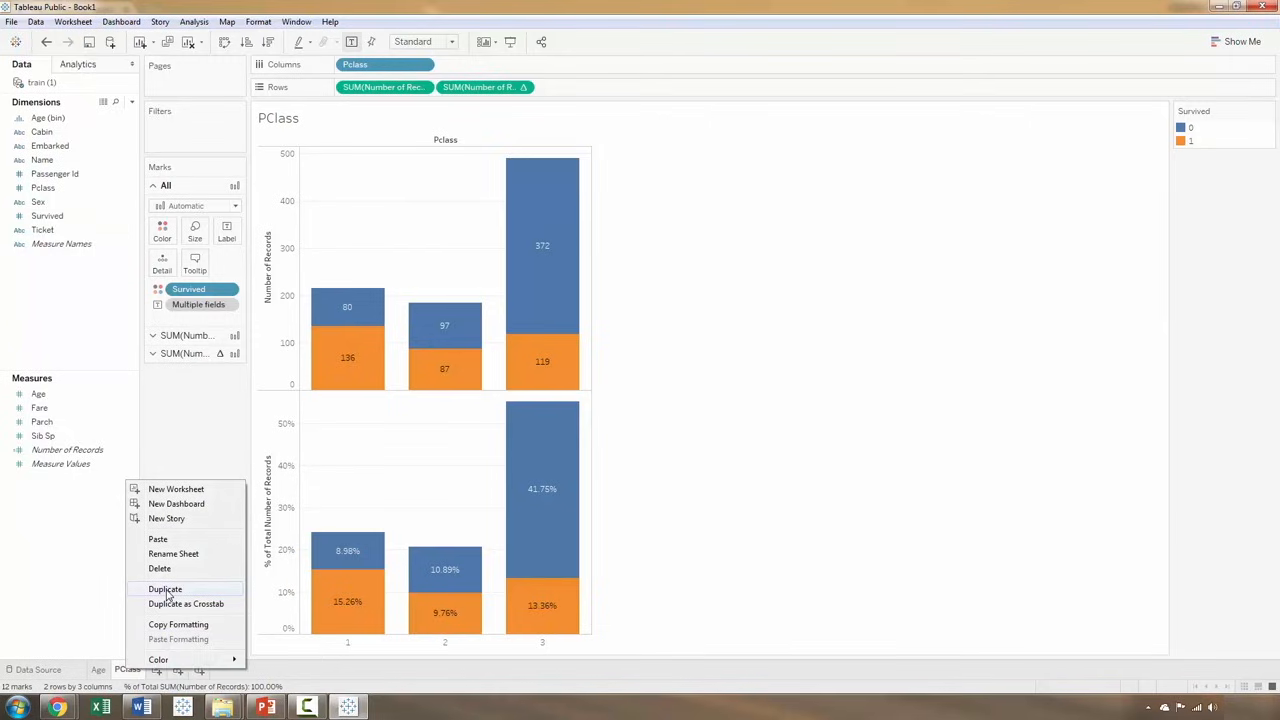
{"action": "left_click", "coordinate": [166, 592]}
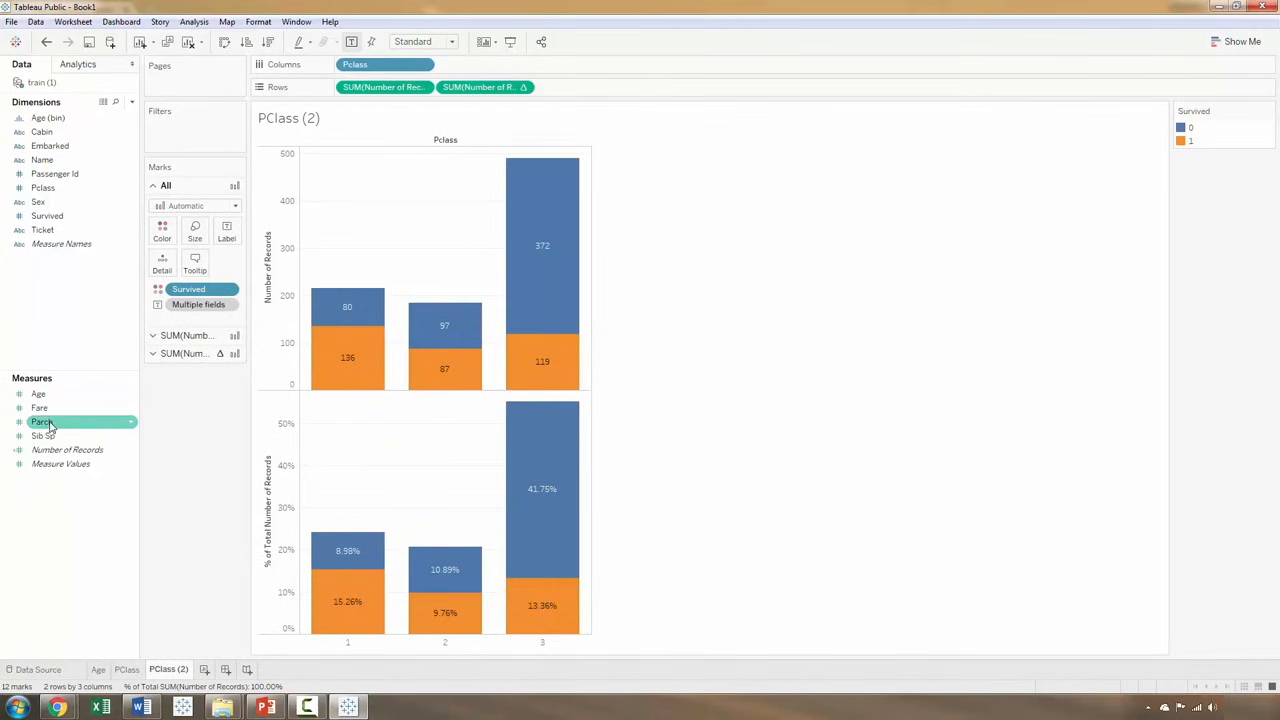
- Switch to Chrome to check the variable definitions in Kaggle's Titanic data dictionary, and return to Tableau Public
{"action": "mouse_move", "coordinate": [78, 706]}
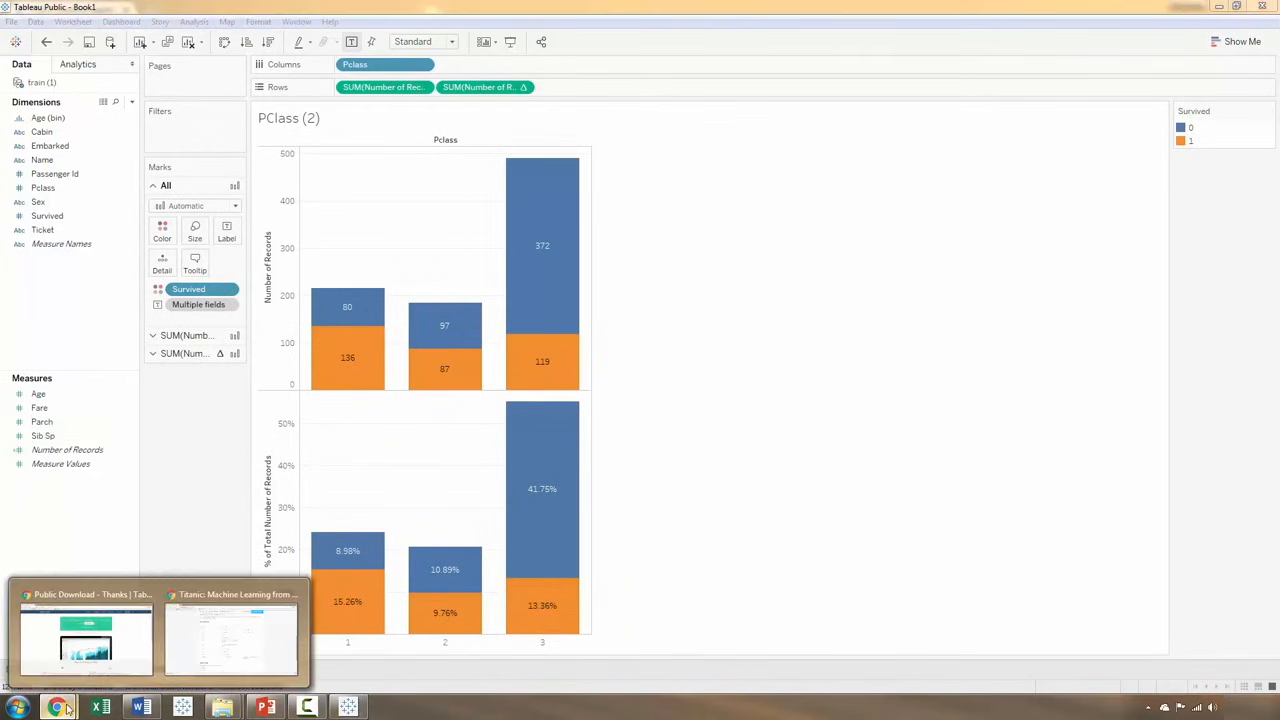
{"action": "left_click", "coordinate": [211, 658]}
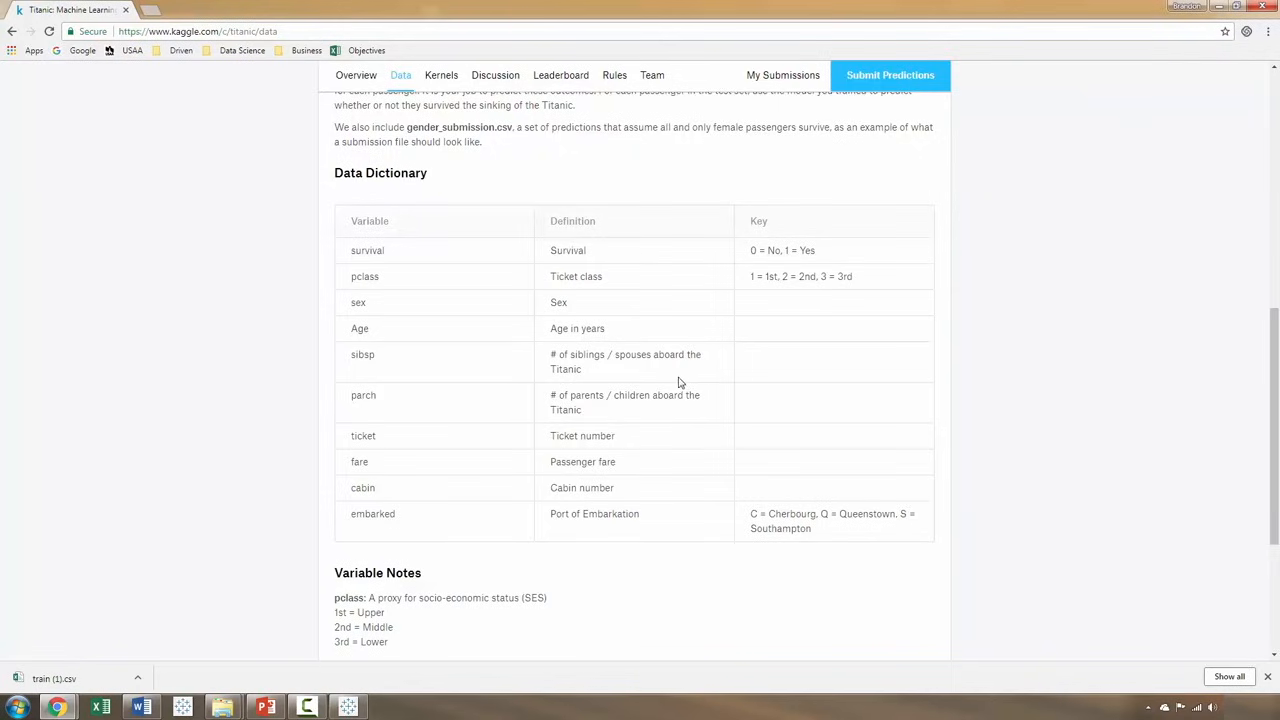
{"action": "left_click", "coordinate": [1218, 7]}
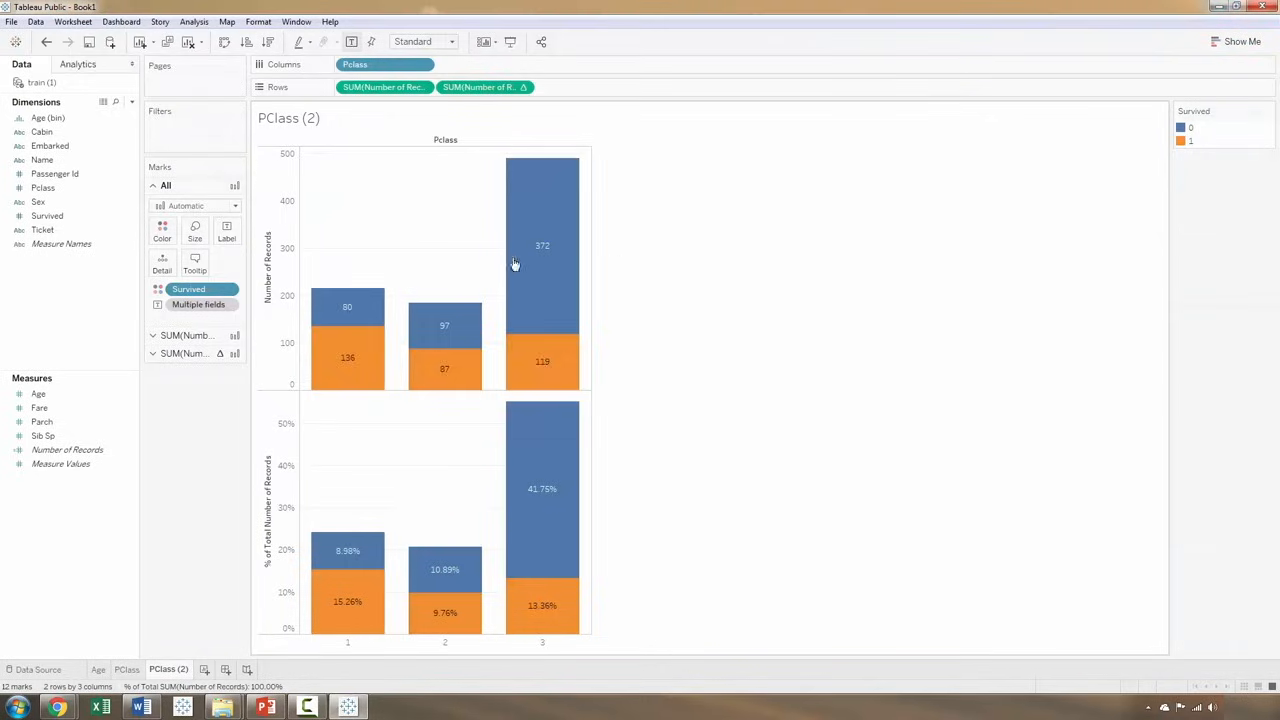
- Convert the Sib Sp measure to a dimension and use it on Columns in place of Pclass
{"action": "left_click", "coordinate": [100, 426]}
{"action": "left_click", "coordinate": [58, 437]}
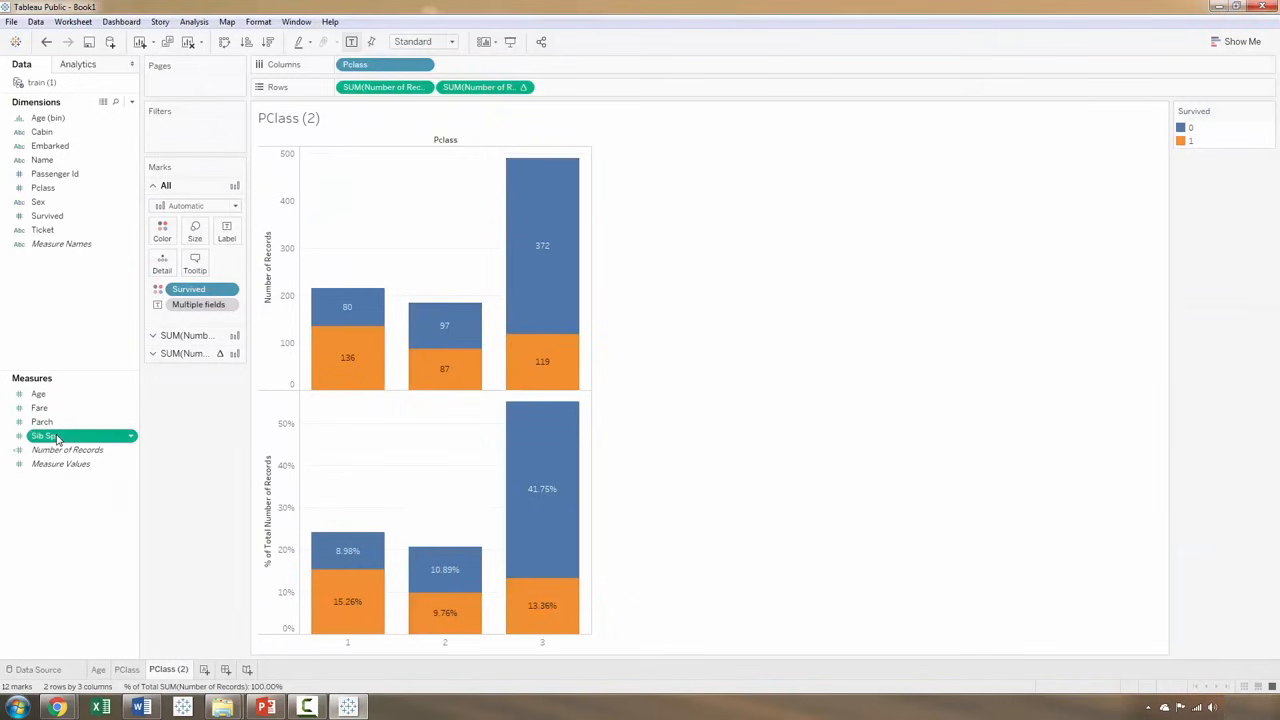
{"action": "right_click", "coordinate": [57, 437]}
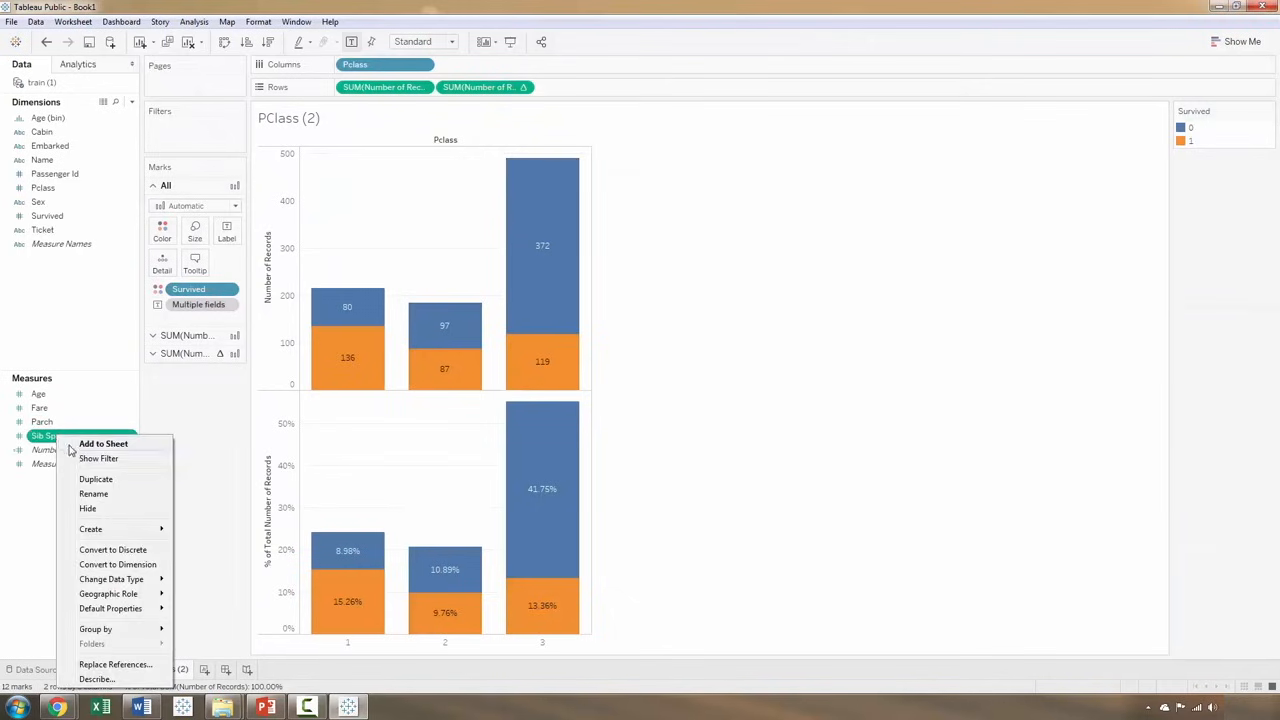
{"action": "left_click", "coordinate": [99, 567]}
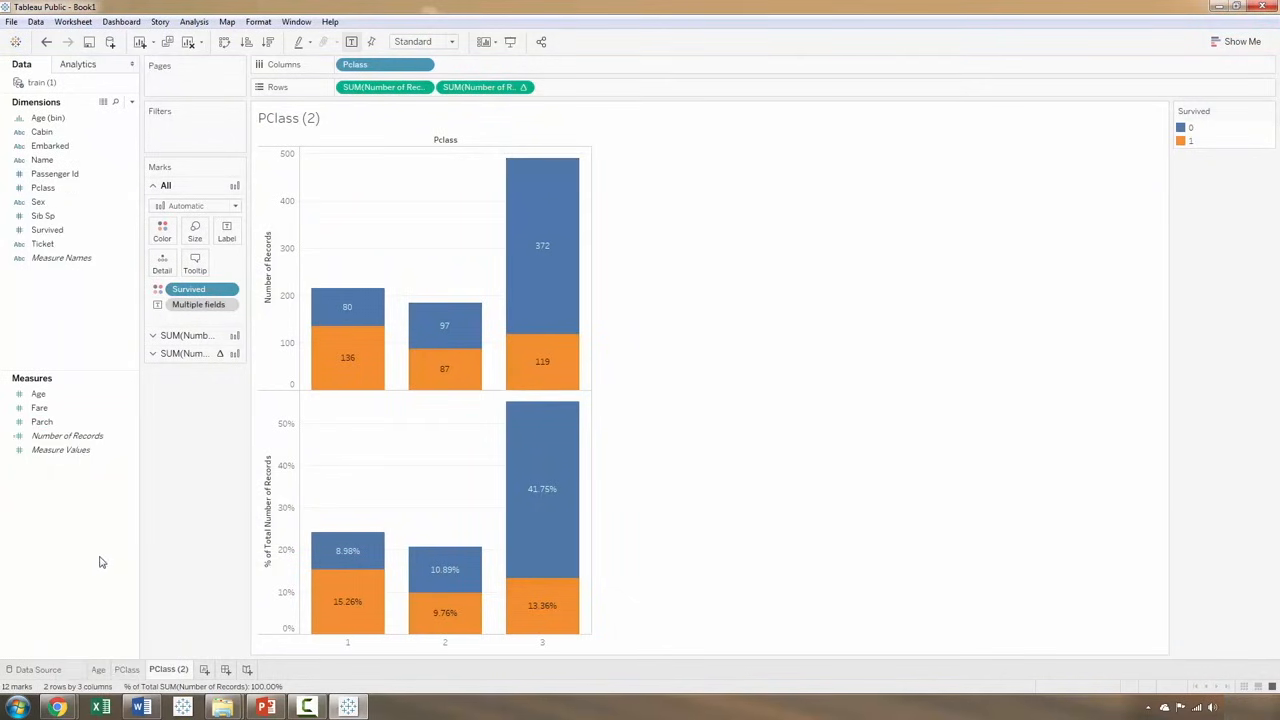
{"action": "left_click_drag", "start_coordinate": [360, 66], "coordinate": [190, 437]}
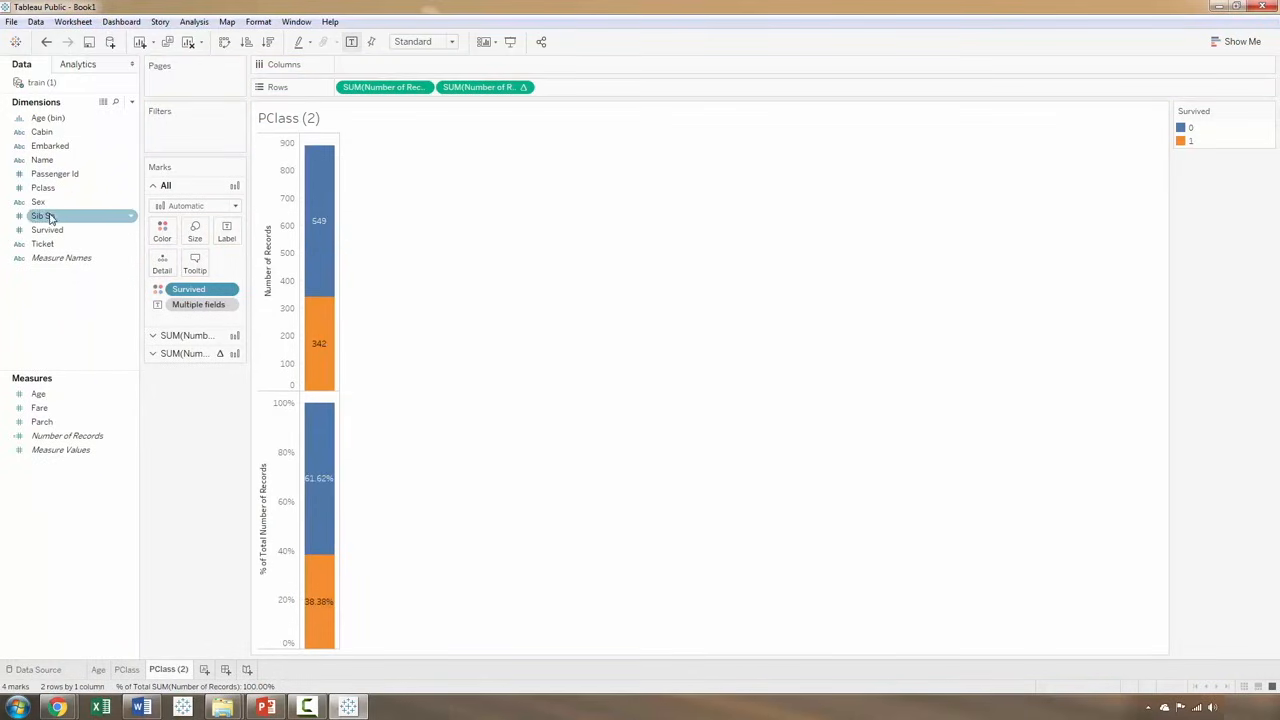
{"action": "left_click_drag", "start_coordinate": [43, 215], "coordinate": [425, 70]}
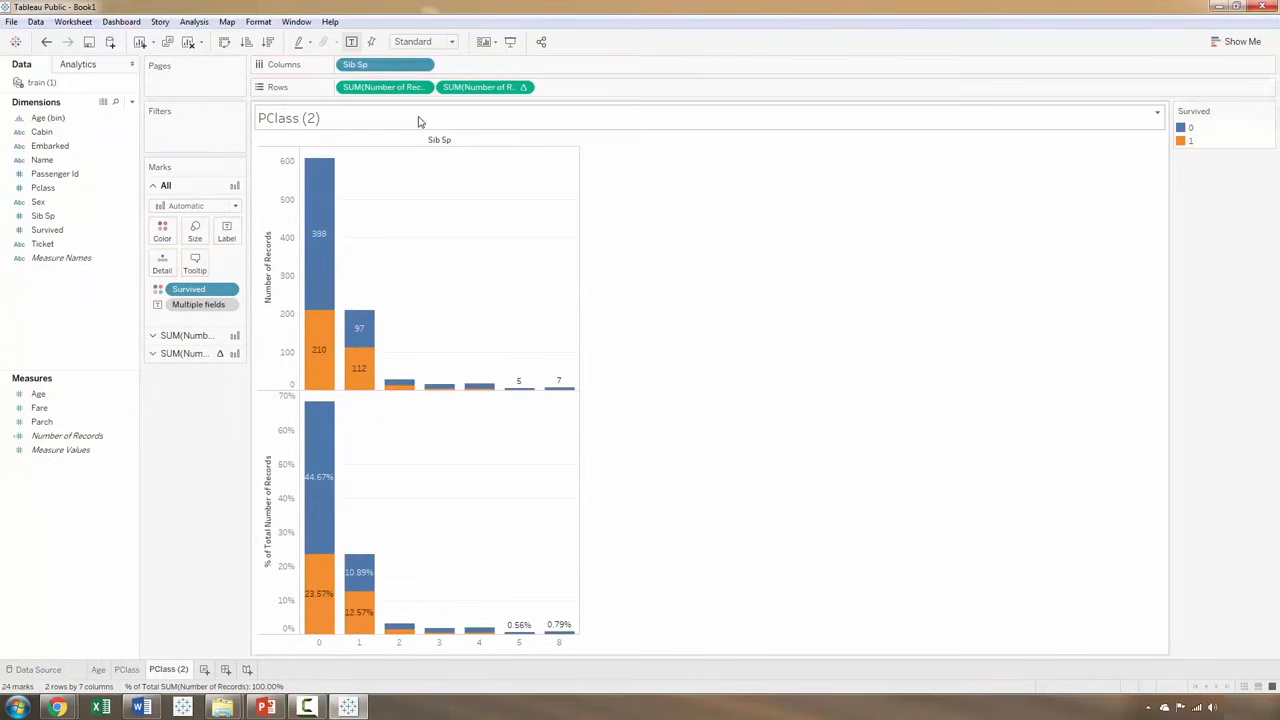
- Rename the PClass (2) sheet as Sibling Spouse and add a new blank worksheet
{"action": "double_click", "coordinate": [172, 668]}
{"action": "type", "text": "Sib"}
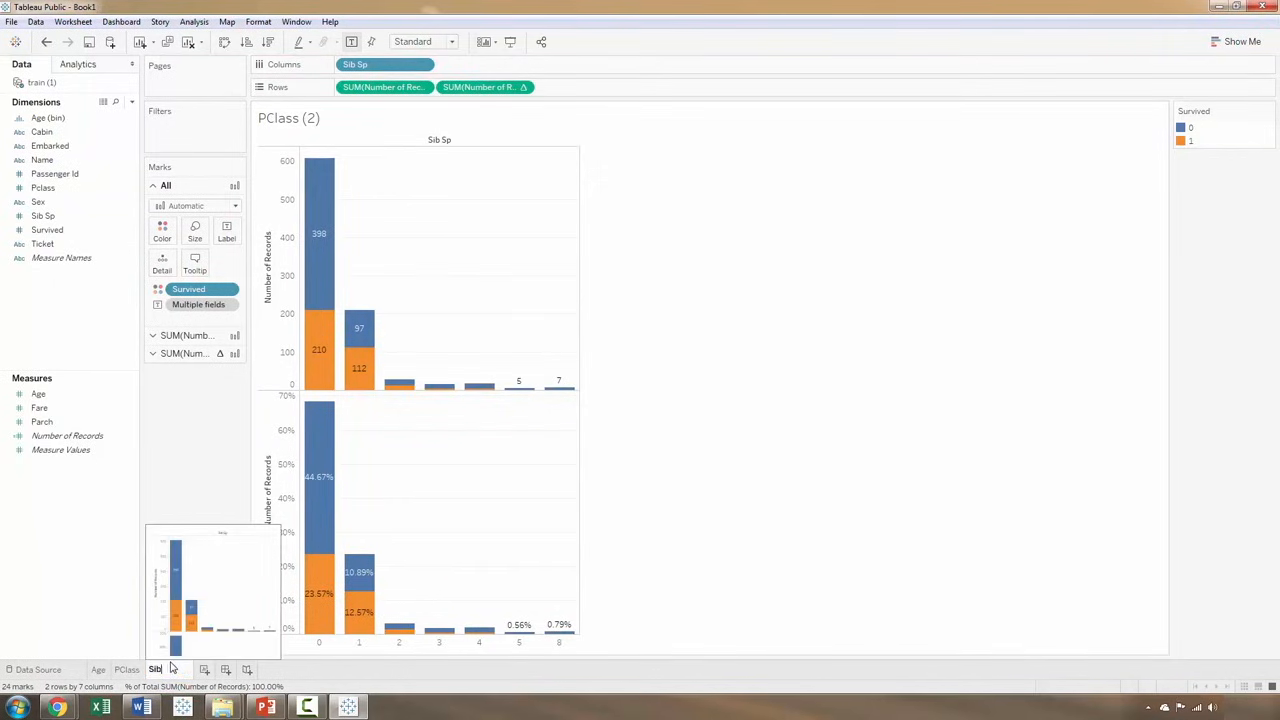
{"action": "type", "text": "ling Spouse"}
{"action": "key", "text": "Return"}
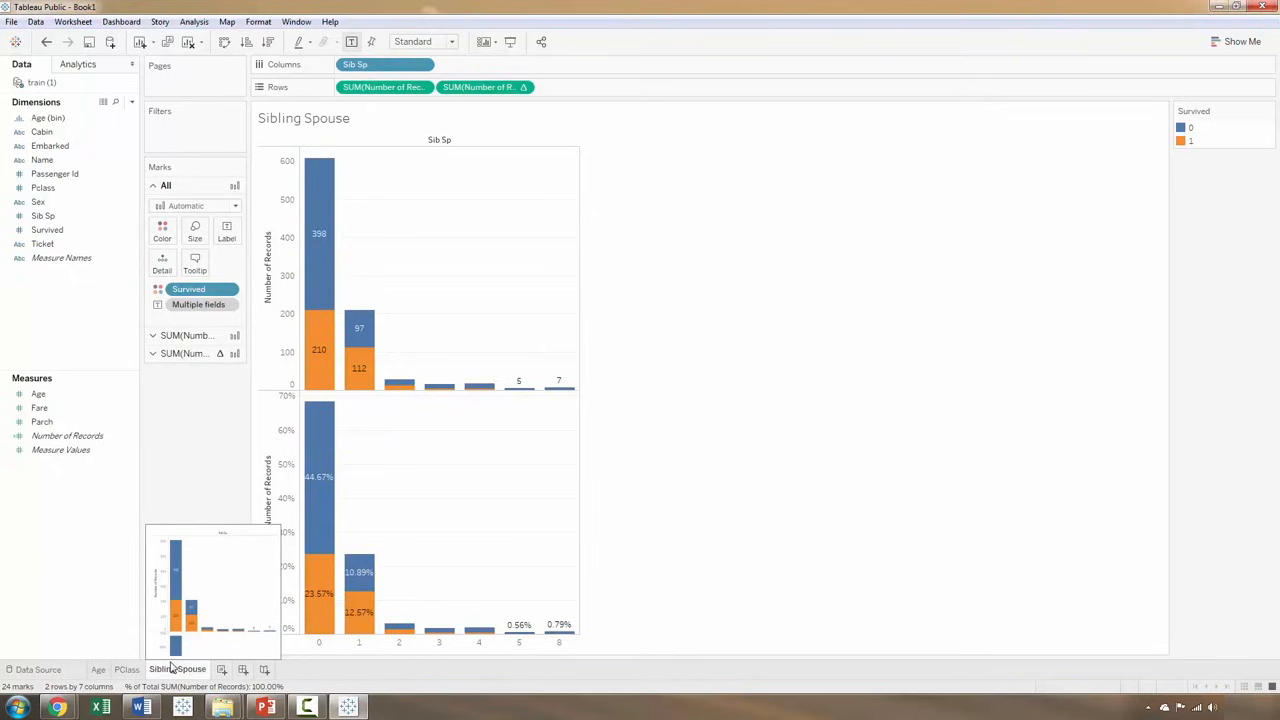
{"action": "left_click", "coordinate": [224, 670]}
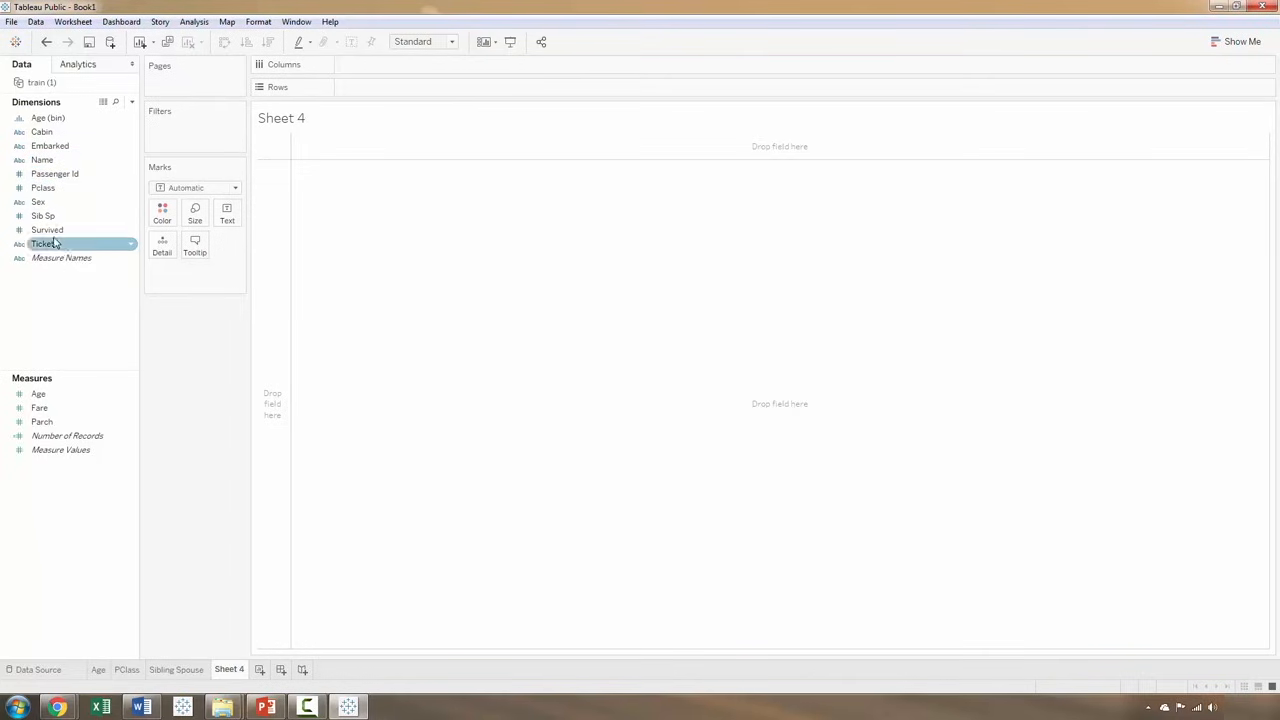
- Chart Number of Records by Survived on the new sheet and display it as a pie chart
{"action": "left_click_drag", "start_coordinate": [47, 230], "coordinate": [448, 70]}
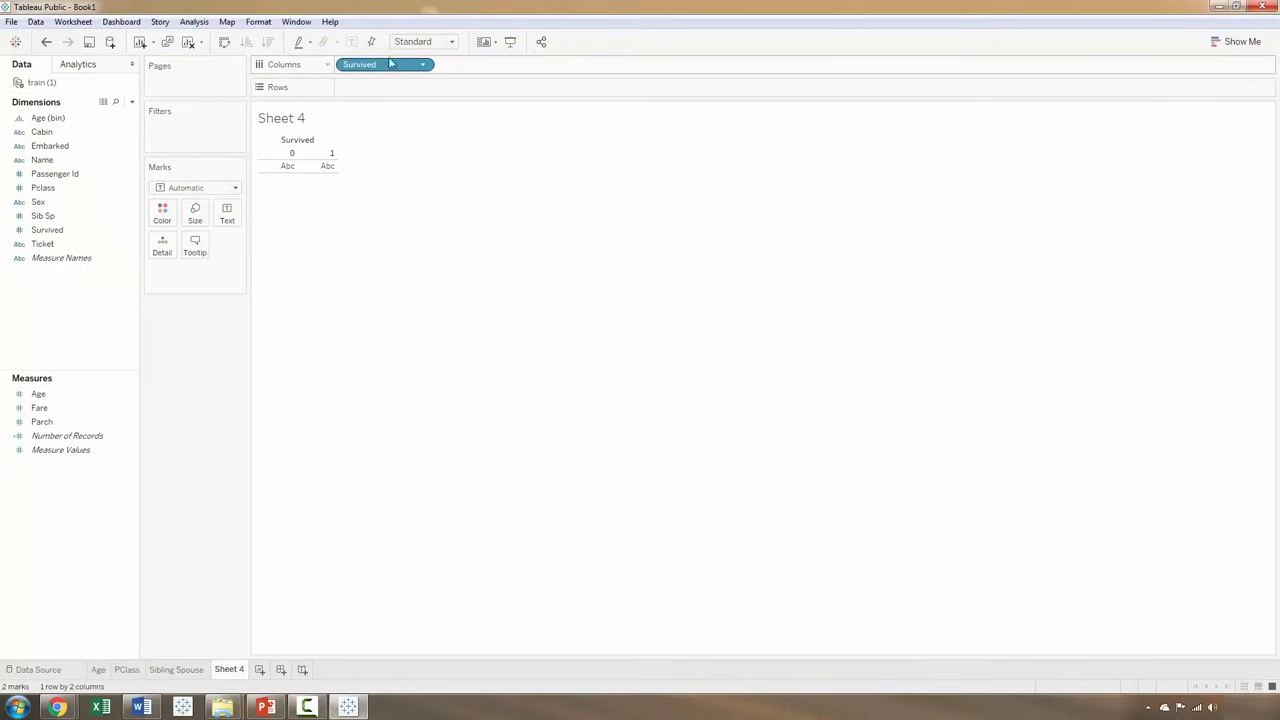
{"action": "left_click_drag", "start_coordinate": [70, 436], "coordinate": [454, 88]}
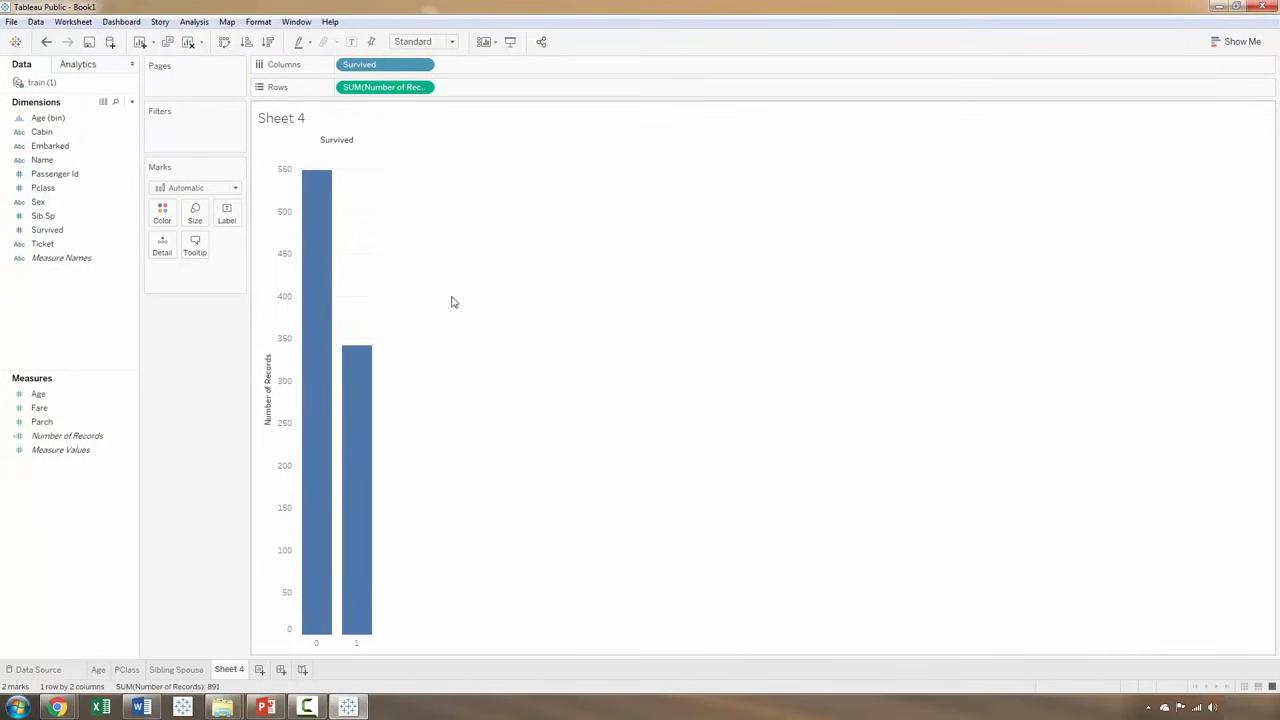
{"action": "left_click", "coordinate": [1238, 41]}
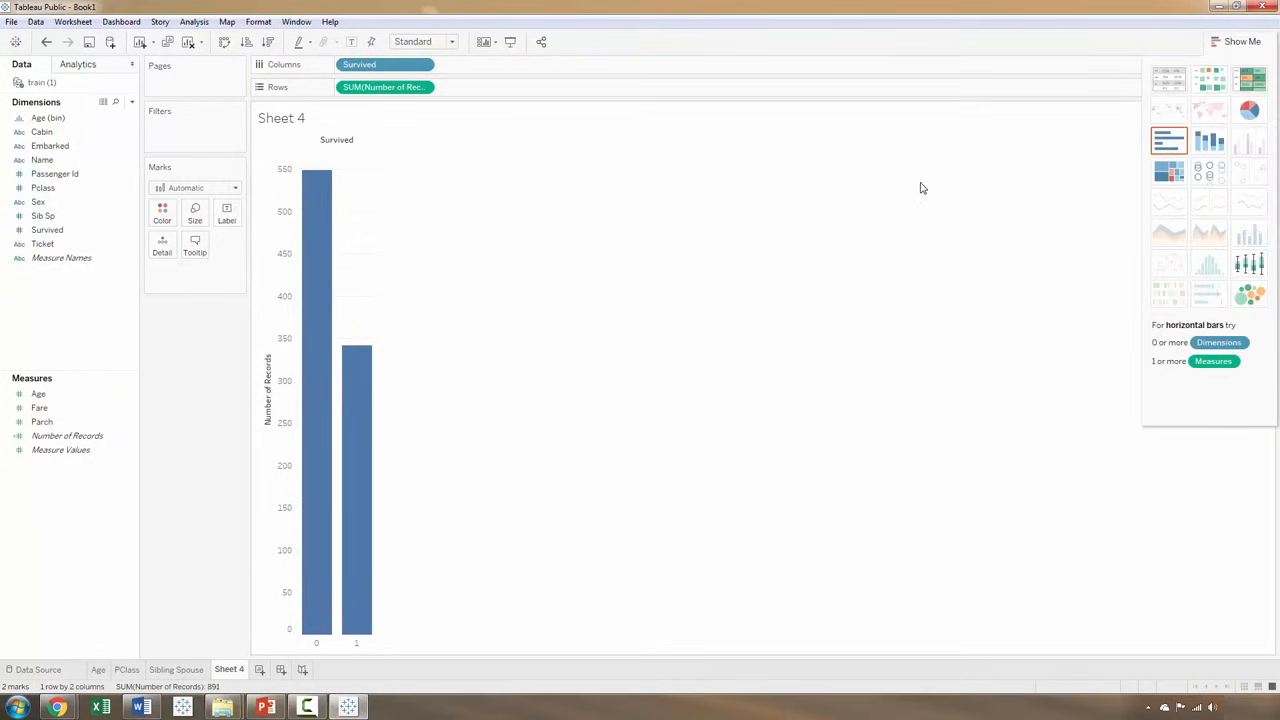
{"action": "left_click", "coordinate": [1238, 41]}
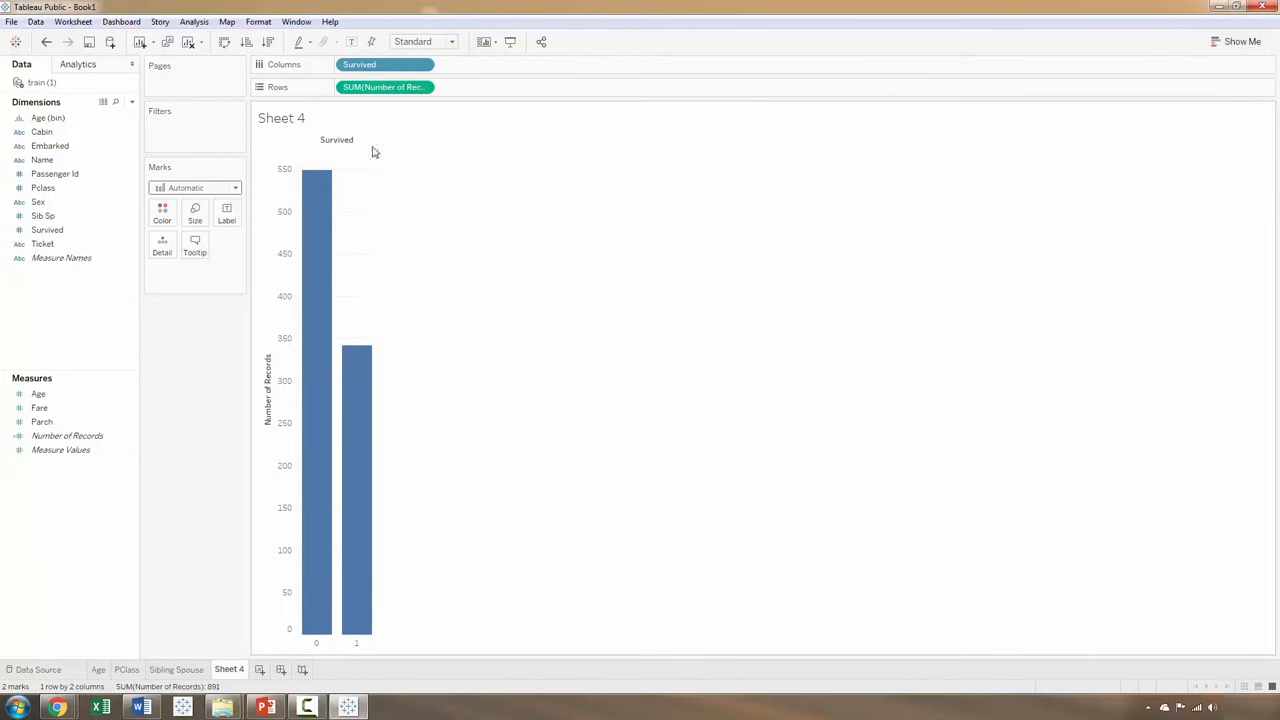
{"action": "left_click", "coordinate": [1250, 44]}
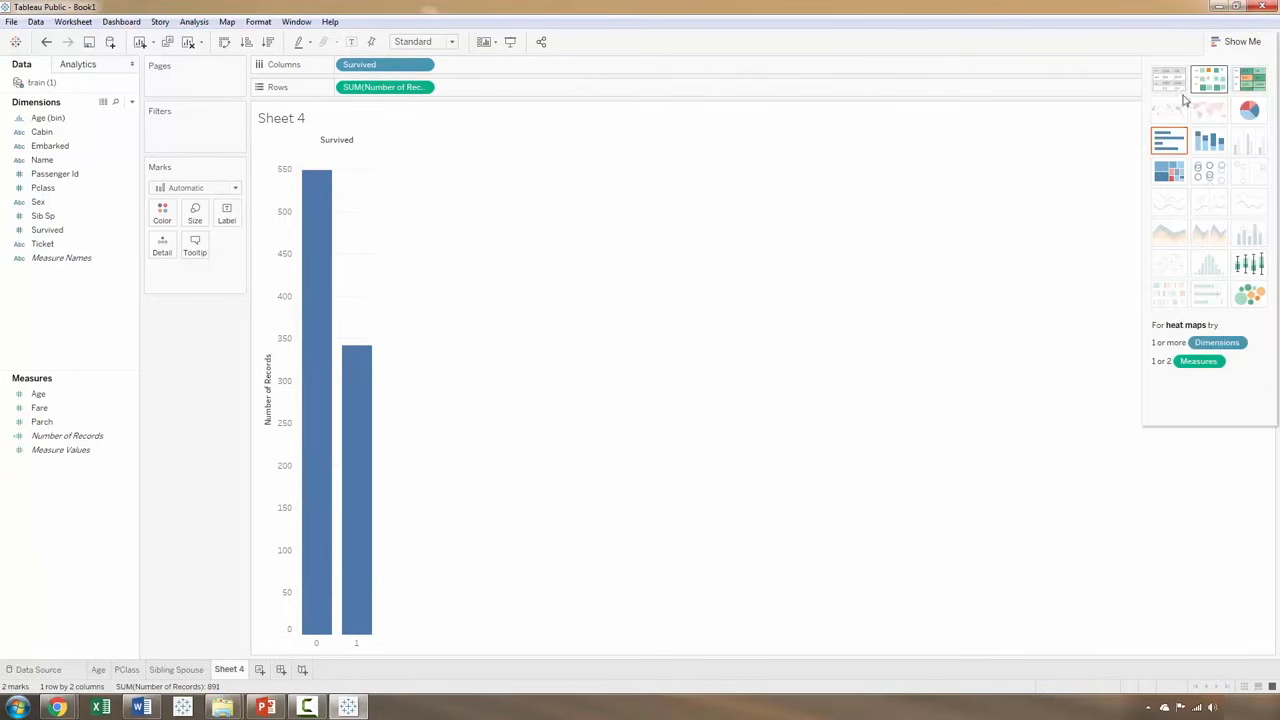
{"action": "left_click", "coordinate": [1250, 111]}
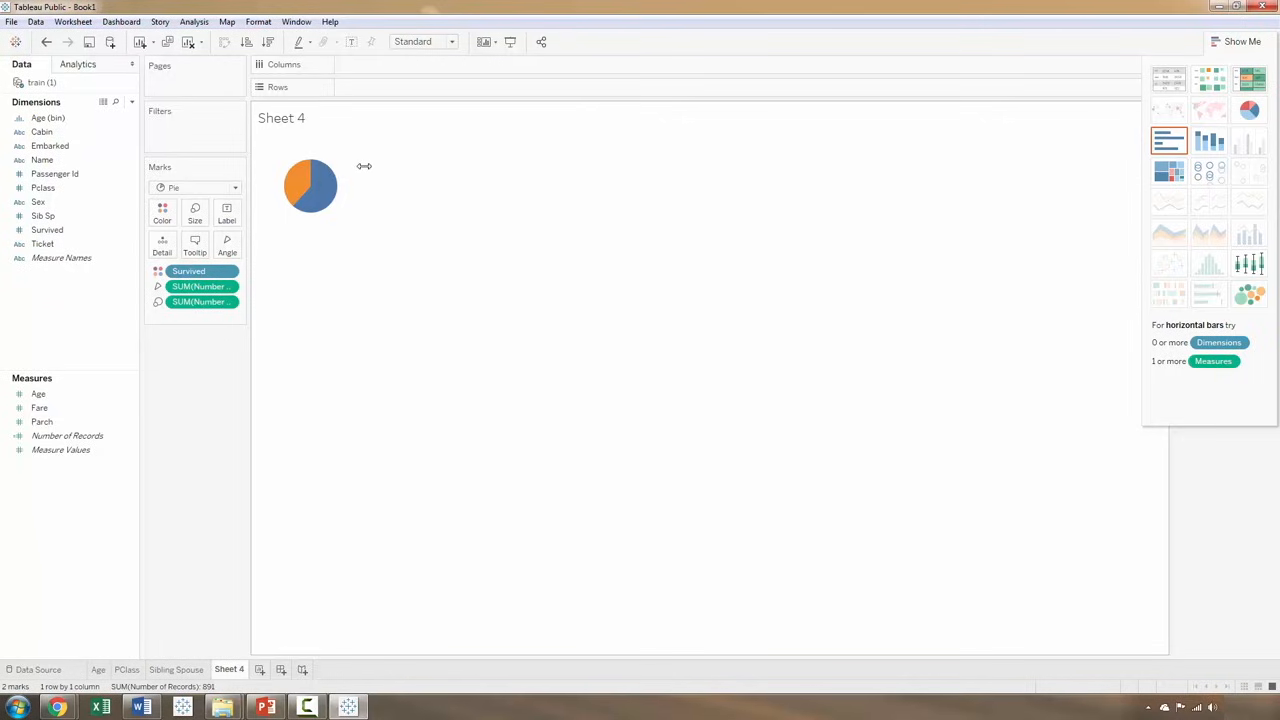
{"action": "left_click_drag", "start_coordinate": [363, 166], "coordinate": [429, 168]}
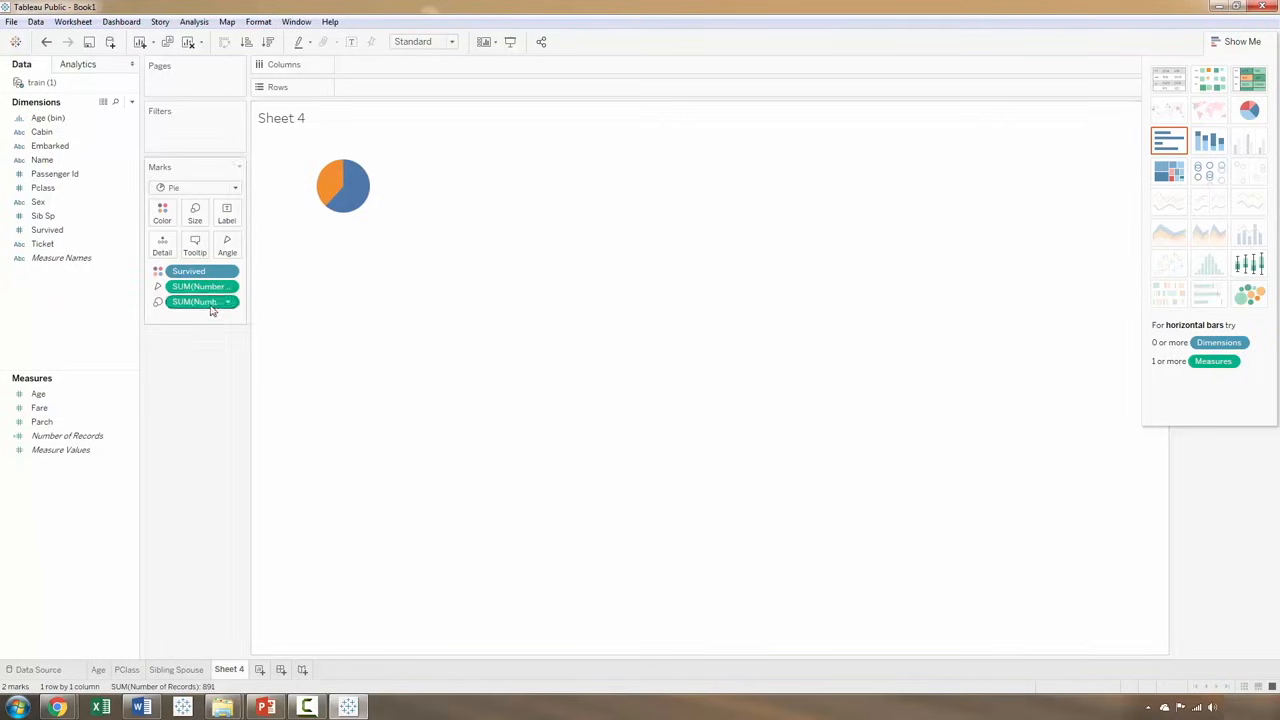
{"action": "mouse_move", "coordinate": [354, 185]}
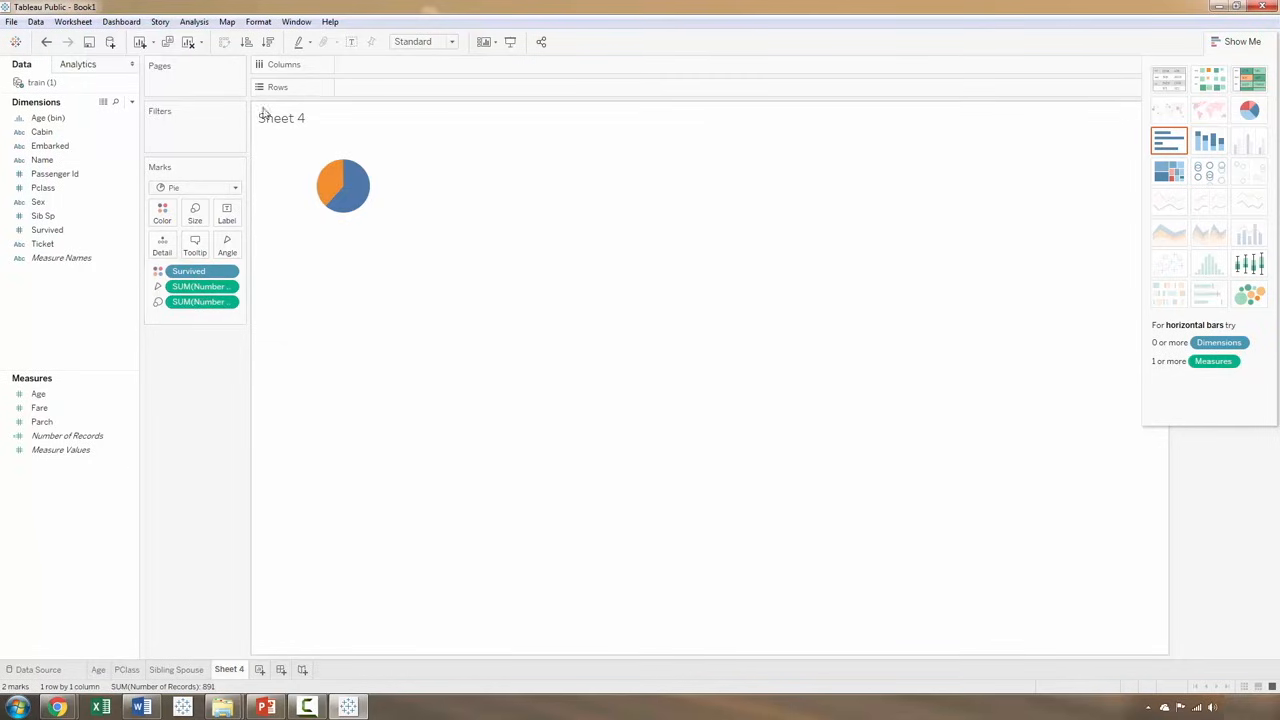
{"action": "left_click", "coordinate": [1249, 118]}
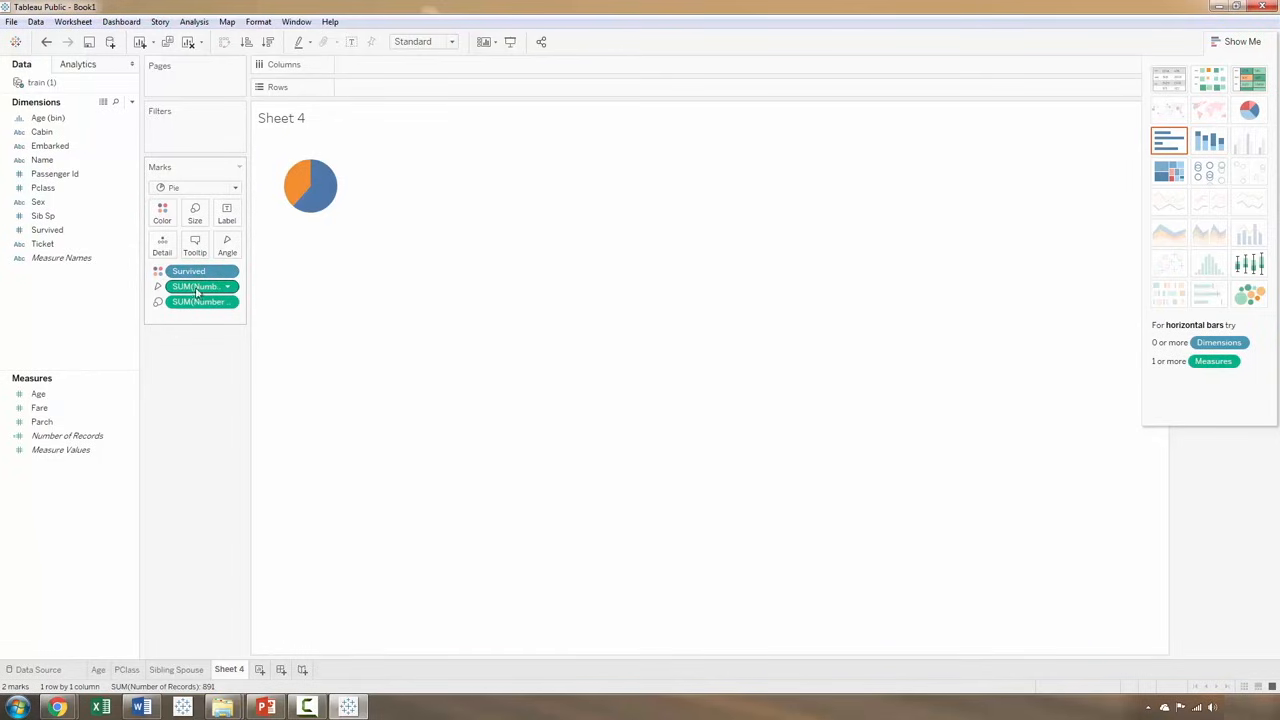
- Label the pie slices with SUM(Number of Records) and Survived
{"action": "mouse_move", "coordinate": [323, 191]}
{"action": "left_click_drag", "start_coordinate": [198, 289], "coordinate": [232, 213]}
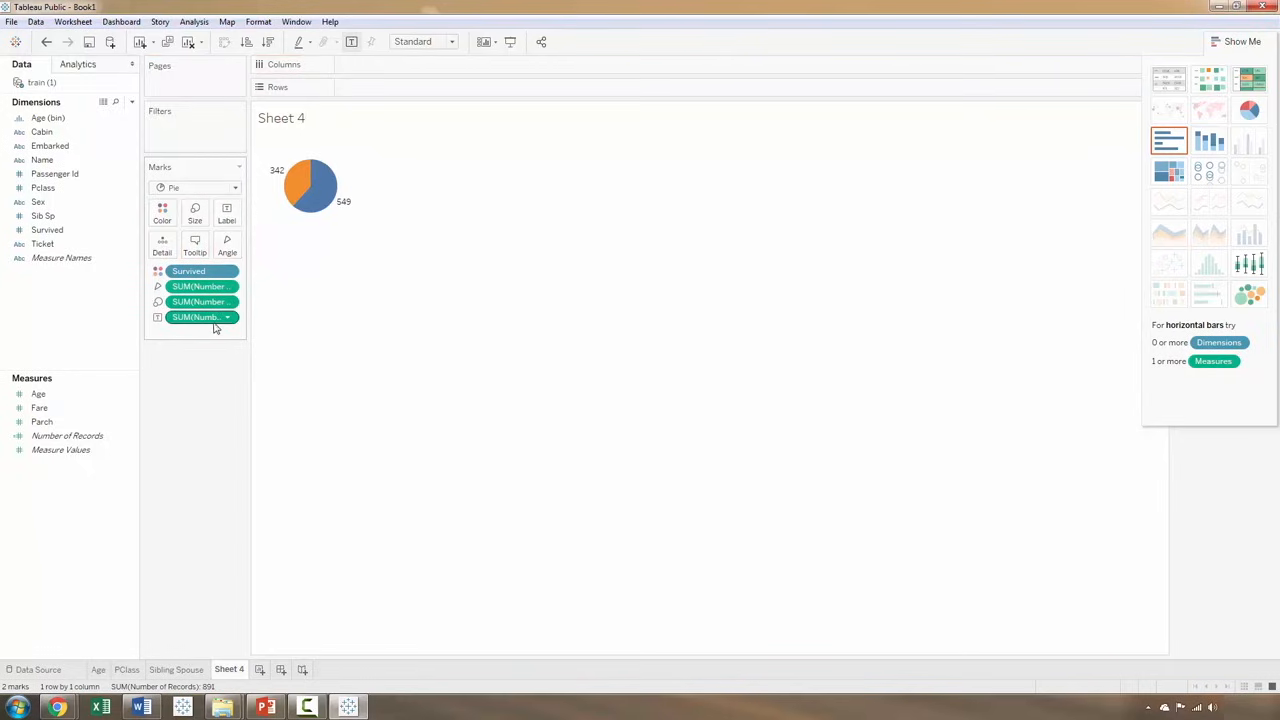
{"action": "left_click_drag", "start_coordinate": [188, 318], "coordinate": [226, 215]}
{"action": "left_click_drag", "start_coordinate": [203, 278], "coordinate": [227, 218]}
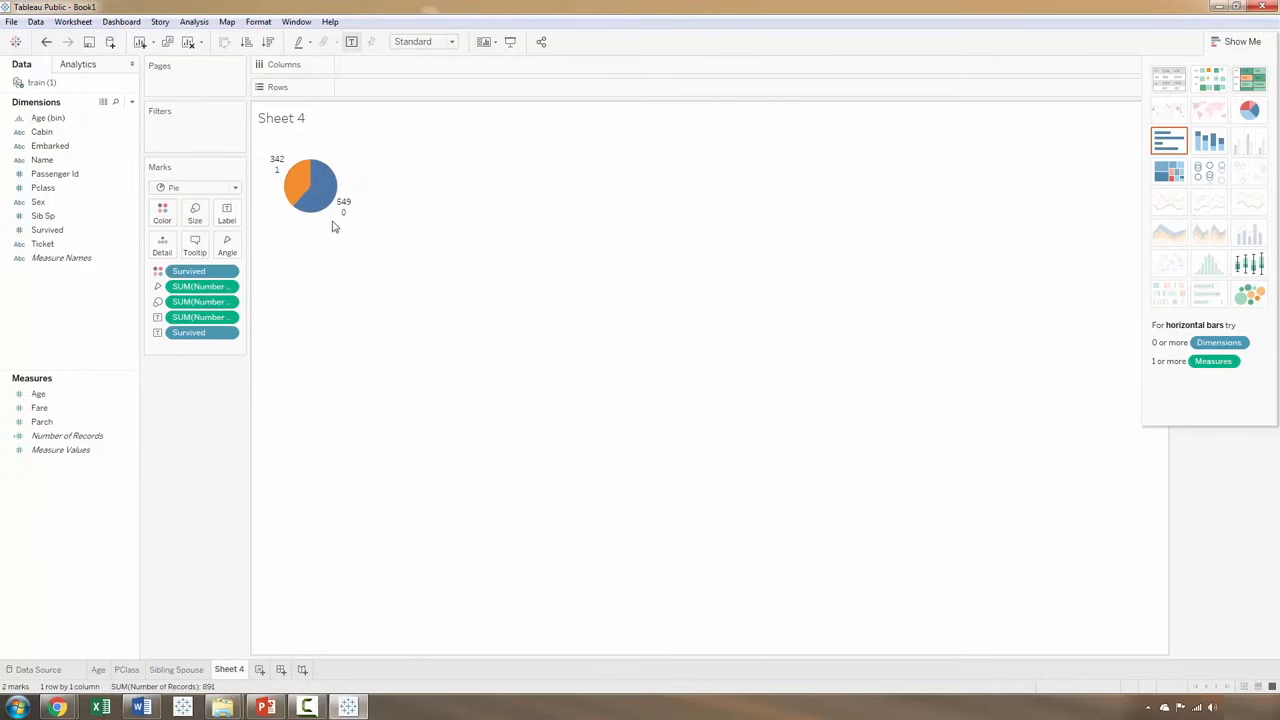
{"action": "mouse_move", "coordinate": [342, 220]}
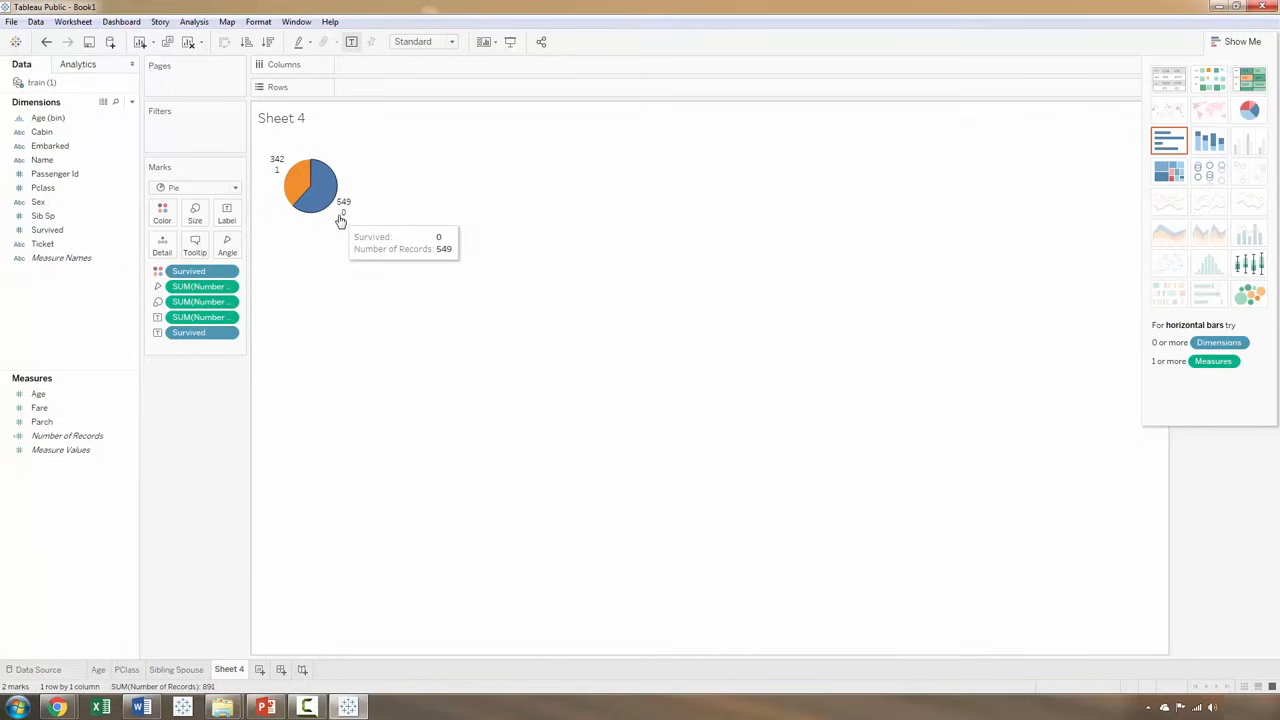
- Rename Sheet 4 as Survived
{"action": "double_click", "coordinate": [229, 668]}
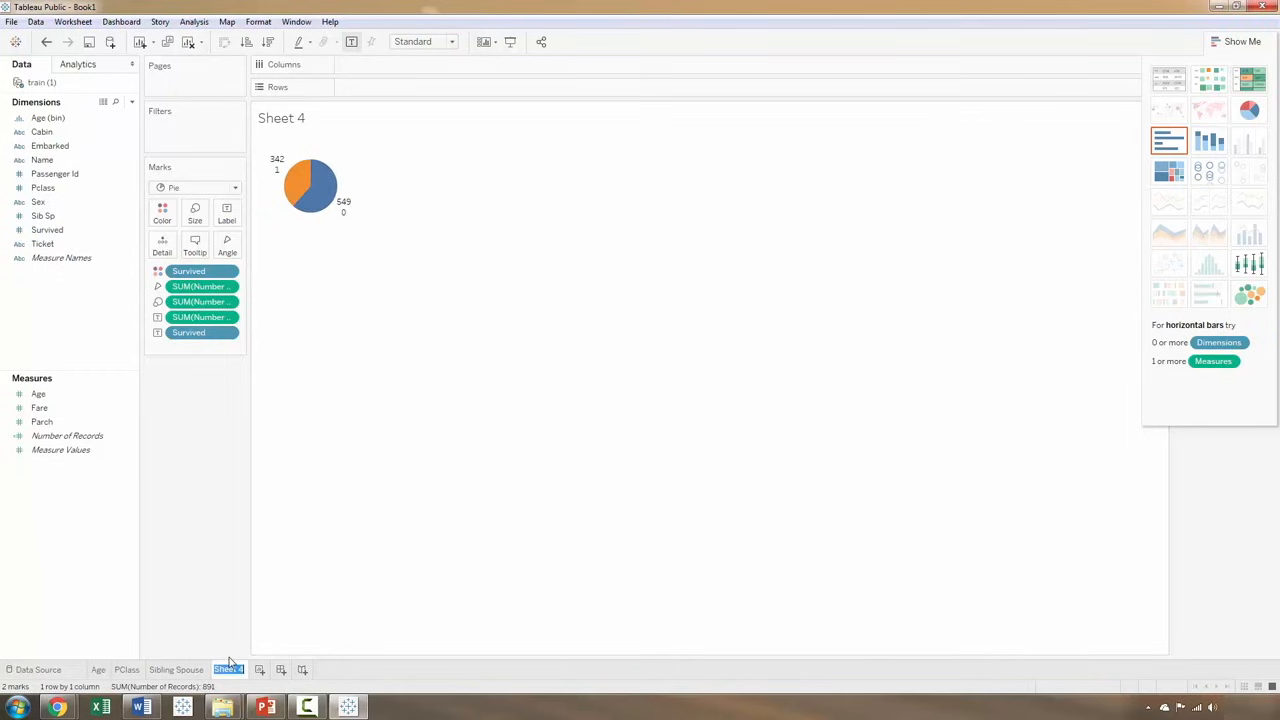
{"action": "type", "text": "Survived"}
{"action": "key", "text": "Return"}
- Review the Sibling Spouse and PClass sheets, return to the Age sheet and hide the Show Me chart options
{"action": "left_click", "coordinate": [188, 670]}
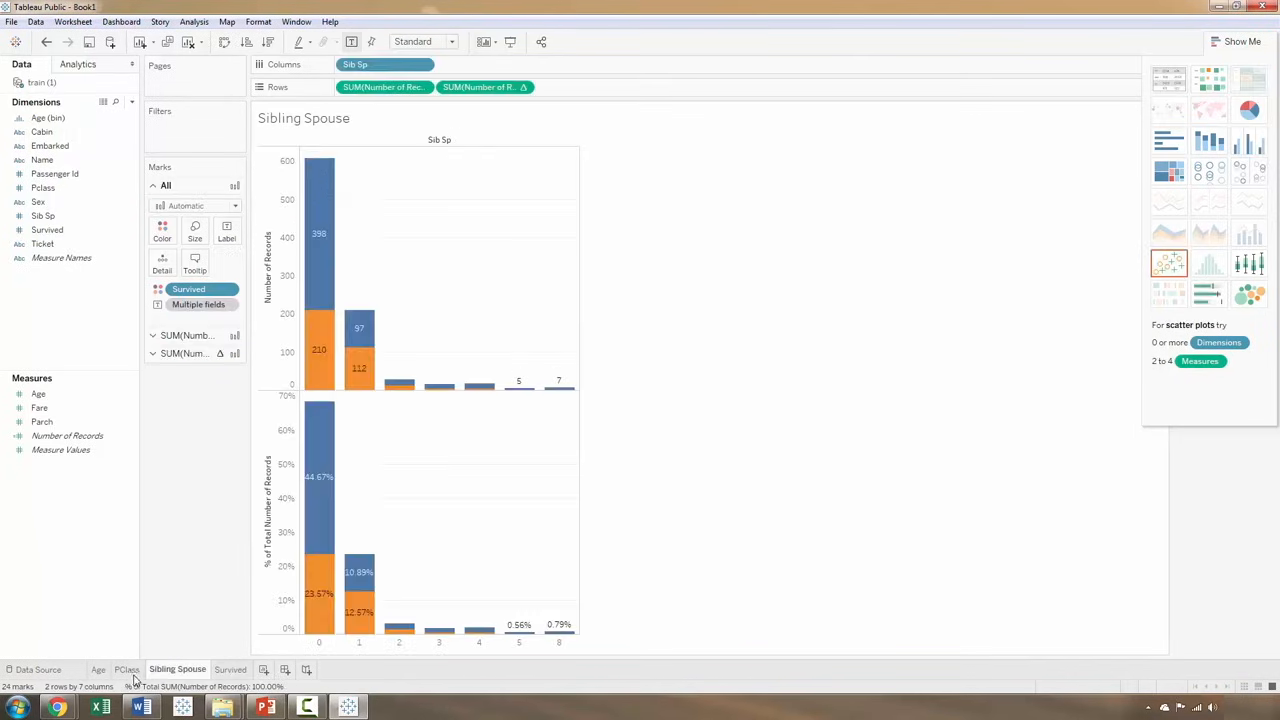
{"action": "left_click", "coordinate": [130, 670]}
{"action": "left_click", "coordinate": [98, 670]}
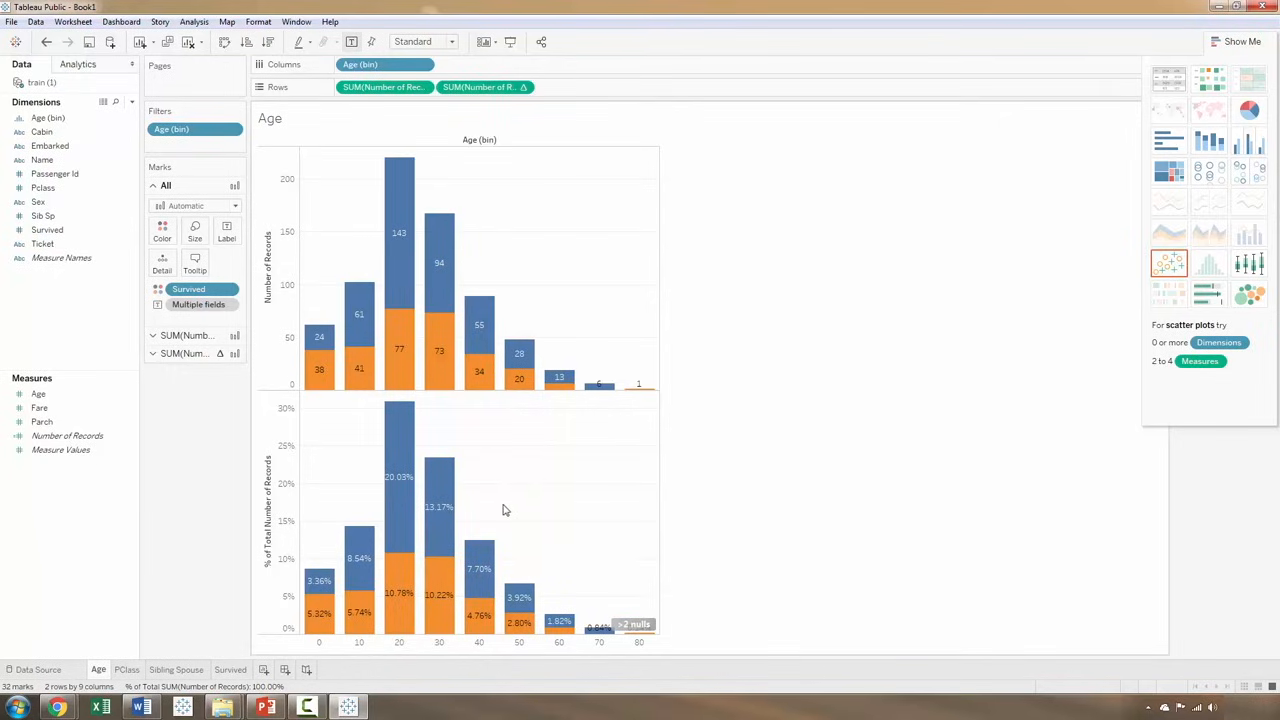
{"action": "key", "text": "ctrl+1"}
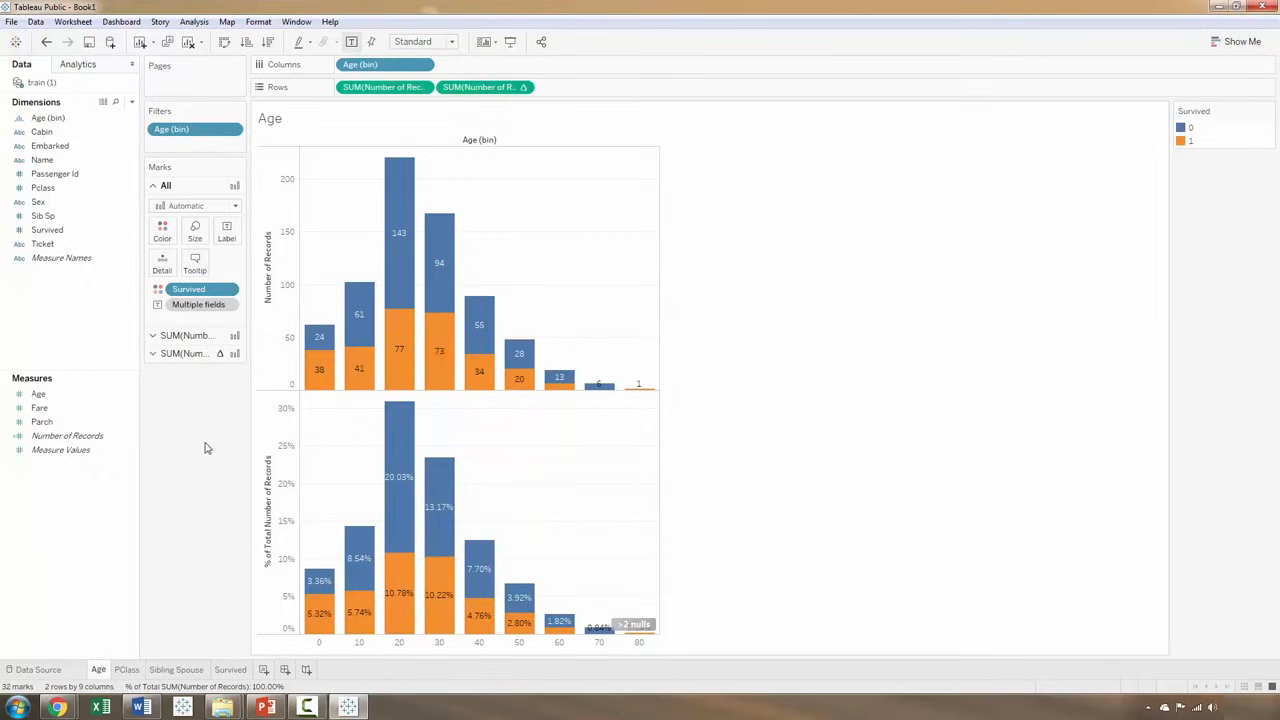
- Create a calculated field from the Age measure and name it Custom Age Bins
{"action": "right_click", "coordinate": [48, 396]}
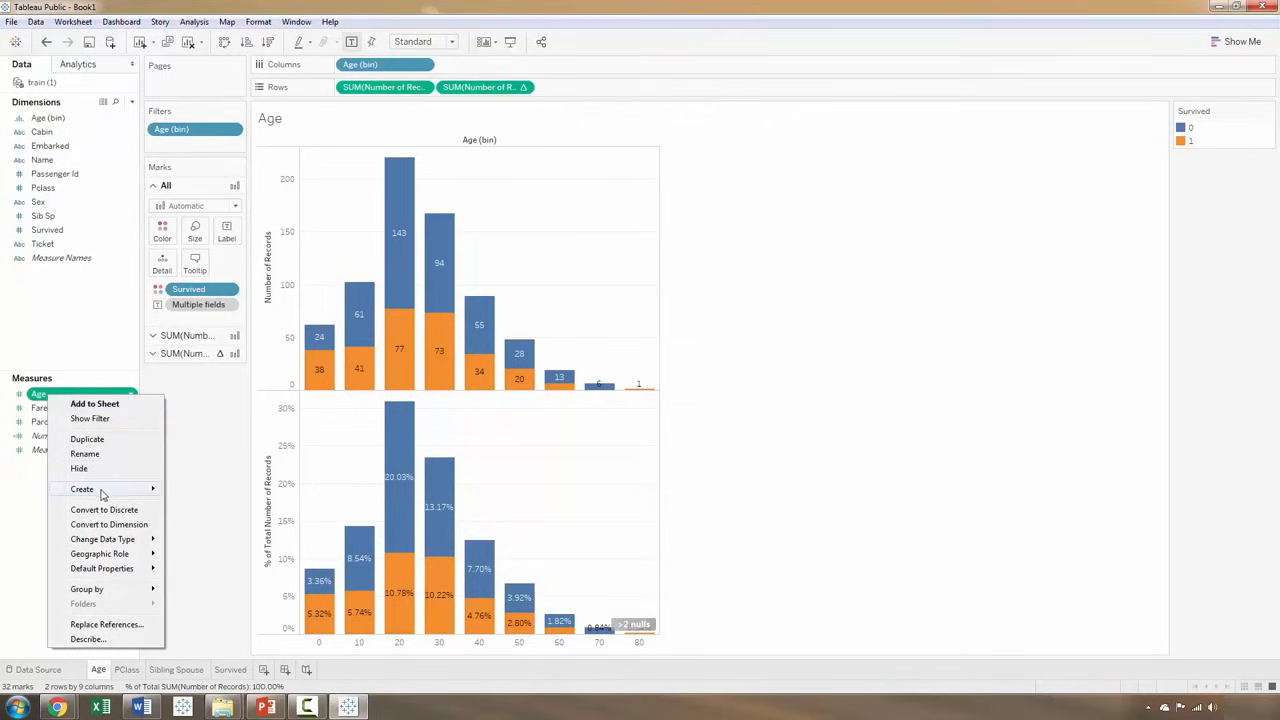
{"action": "mouse_move", "coordinate": [100, 489]}
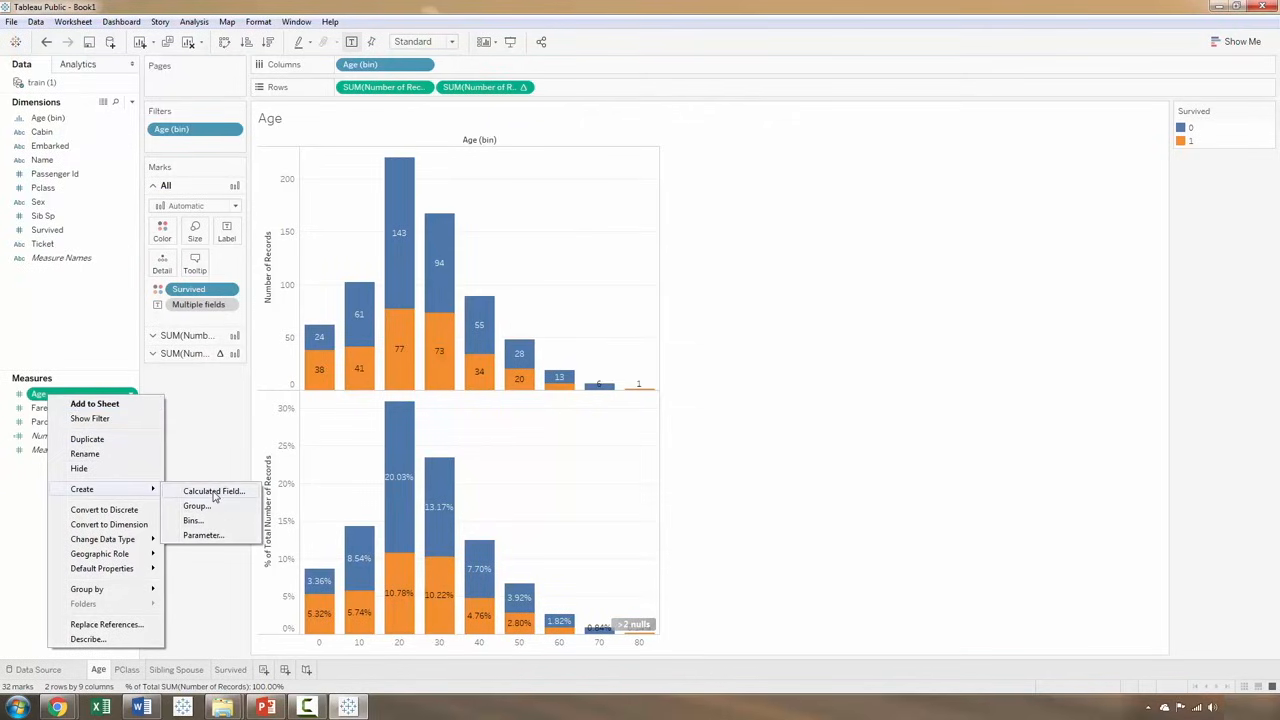
{"action": "left_click", "coordinate": [212, 492]}
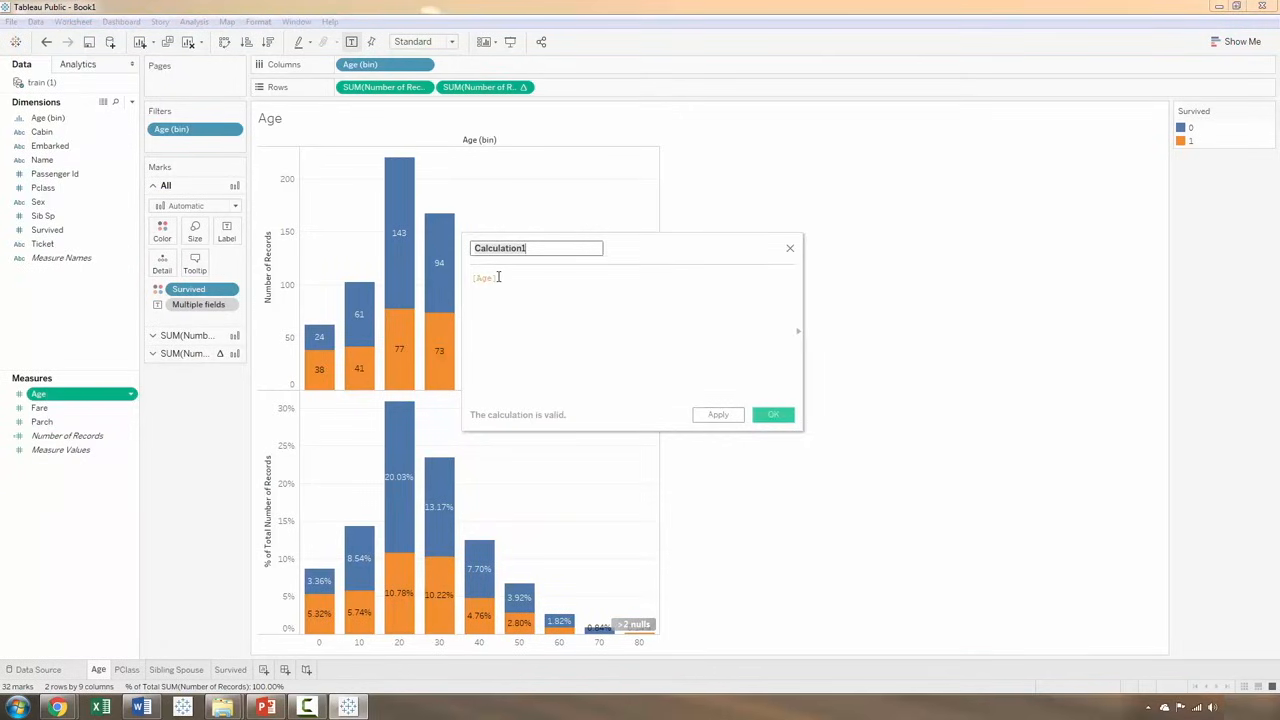
{"action": "type", "text": "Custom Age Bins"}
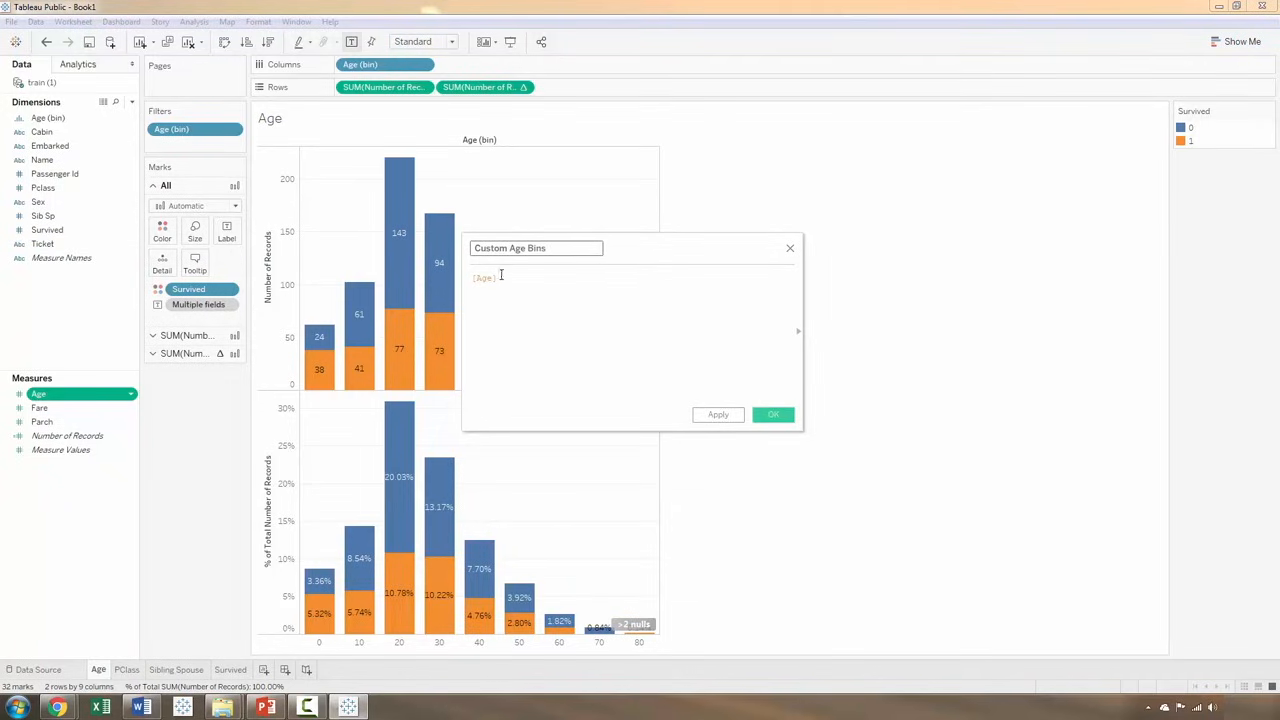
- Replace the formula with a first condition, if [Age] <= 10 THEN '0-10', followed by ELSEIF
{"action": "left_click", "coordinate": [501, 276]}
{"action": "key", "text": "BackSpace"}
{"action": "key", "text": "BackSpace"}
{"action": "key", "text": "BackSpace"}
{"action": "key", "text": "BackSpace"}
{"action": "type", "text": "if age"}
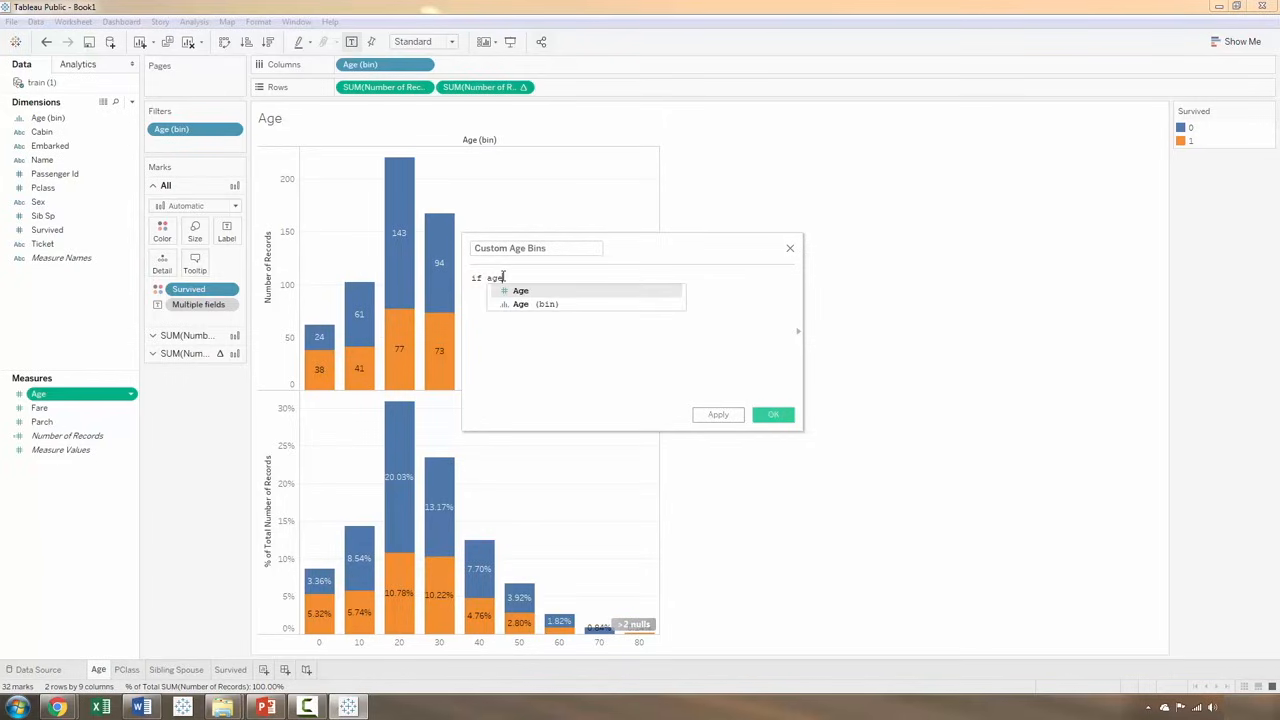
{"action": "key", "text": "Return"}
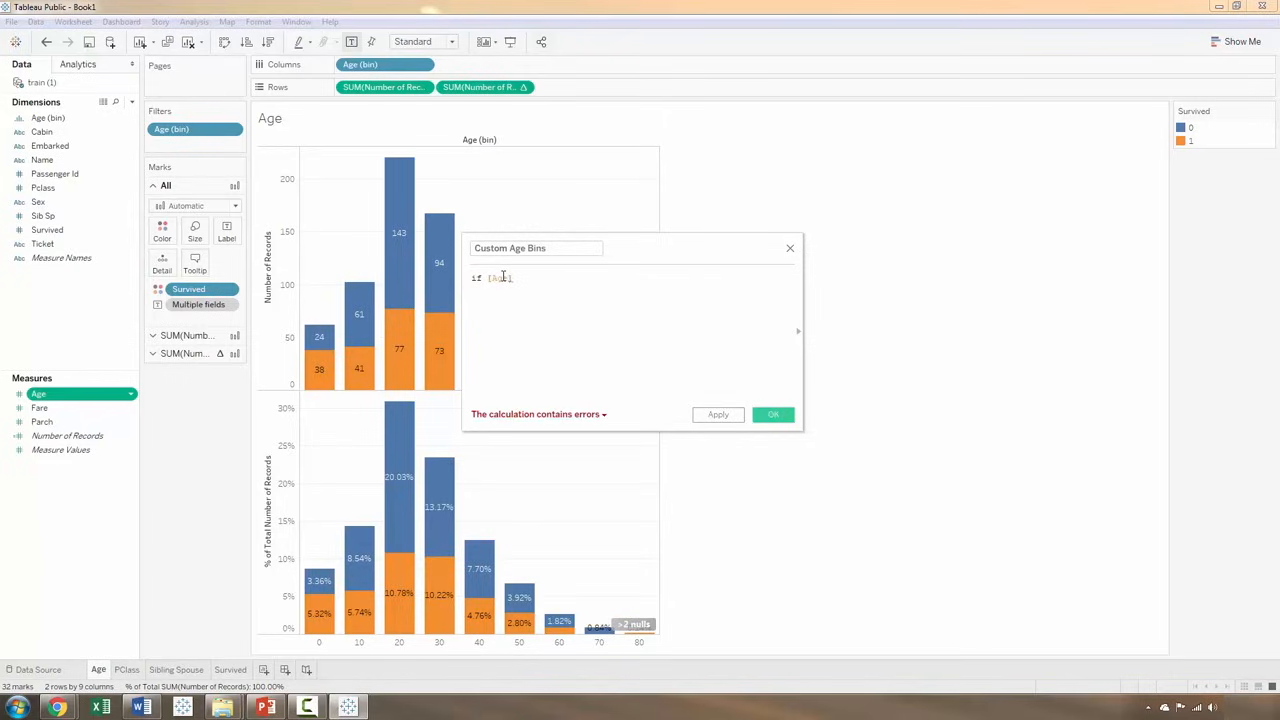
{"action": "type", "text": "<"}
{"action": "type", "text": "<"}
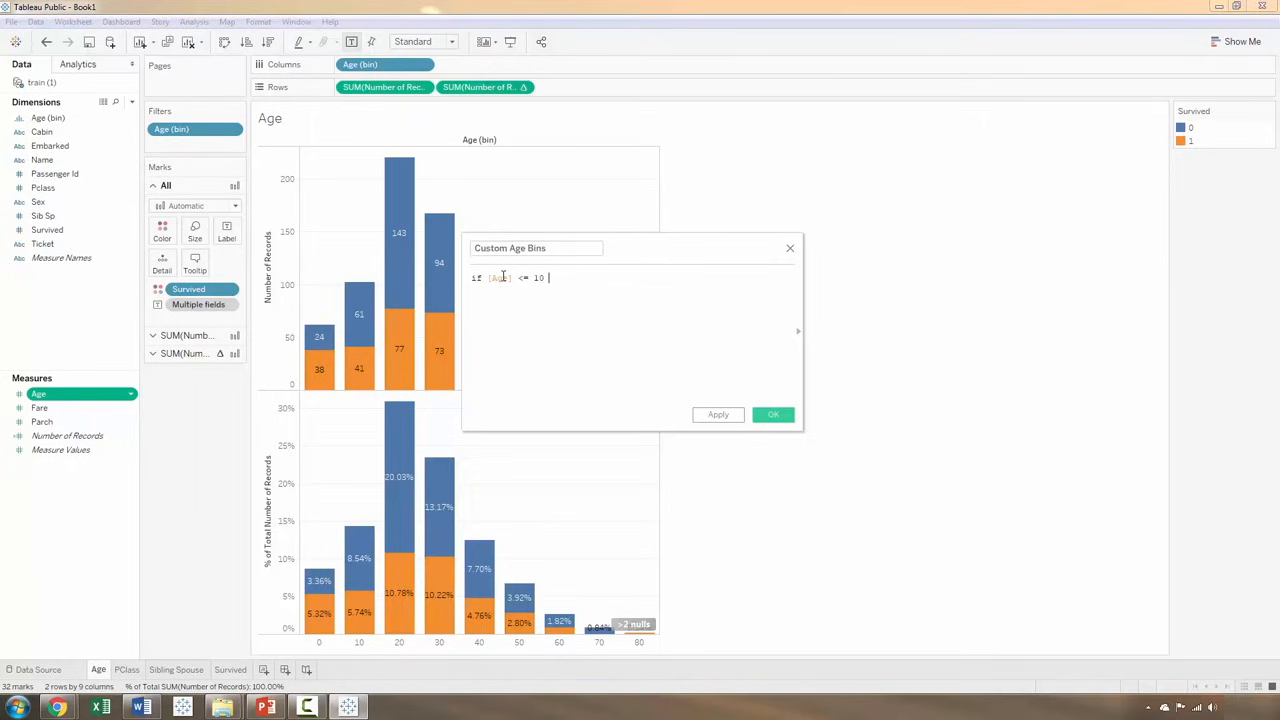
{"action": "type", "text": "N '0-10'"}
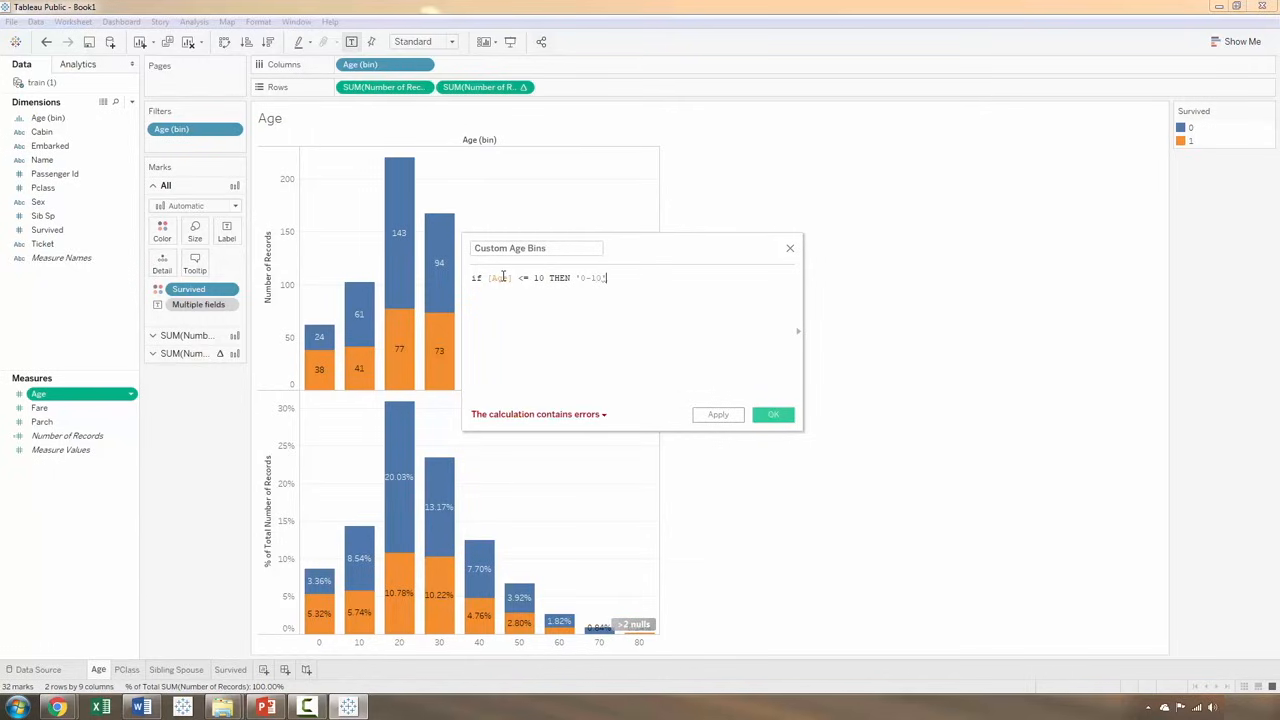
{"action": "type", "text": " ELS"}
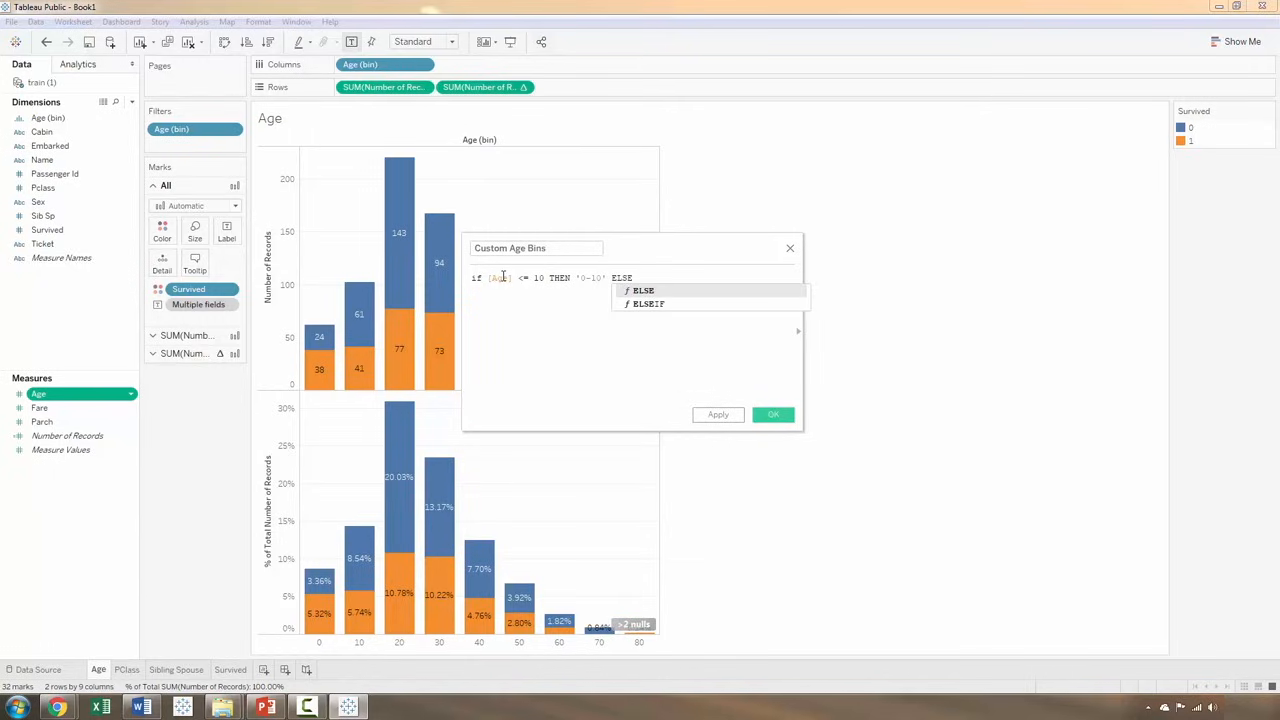
{"action": "type", "text": "E"}
{"action": "key", "text": "Down"}
{"action": "key", "text": "Return"}
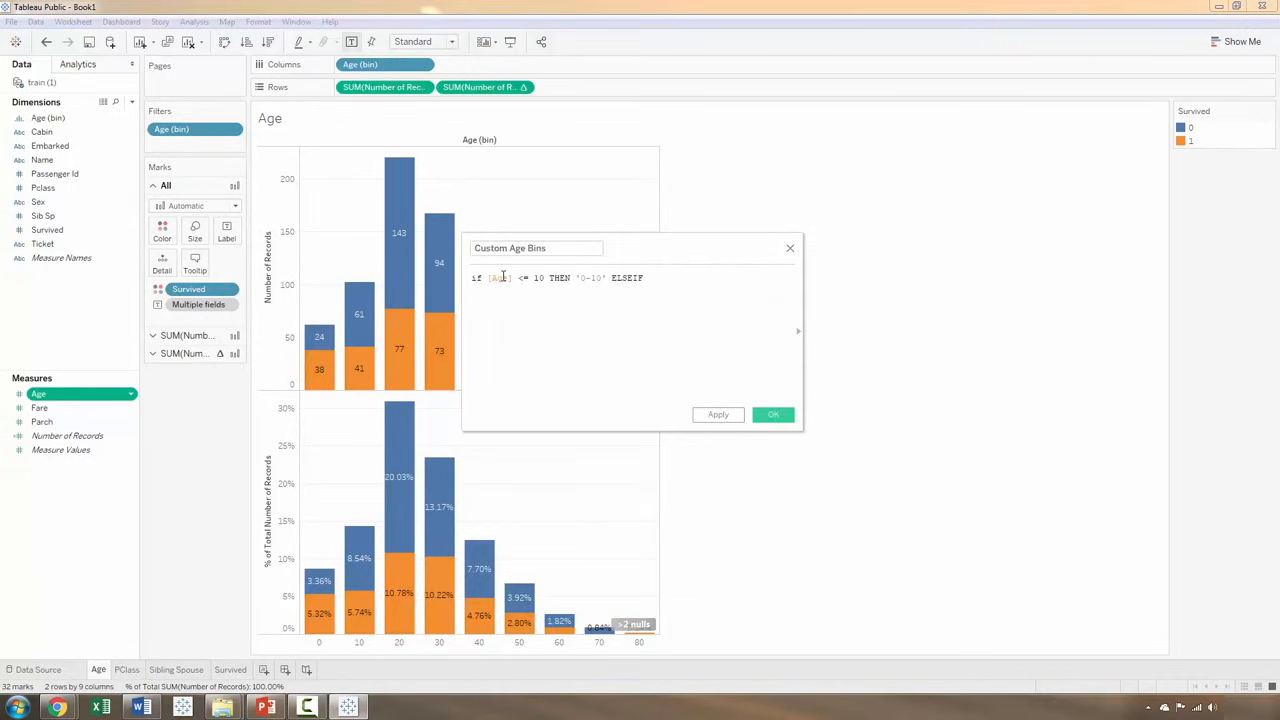
- Add a second condition line, [Age] > 10 and [Age] <= 20 then '11-20', followed by ELSEIF
{"action": "key", "text": "Return"}
{"action": "type", "text": "age"}
{"action": "key", "text": "Return"}
{"action": "type", "text": "> "}
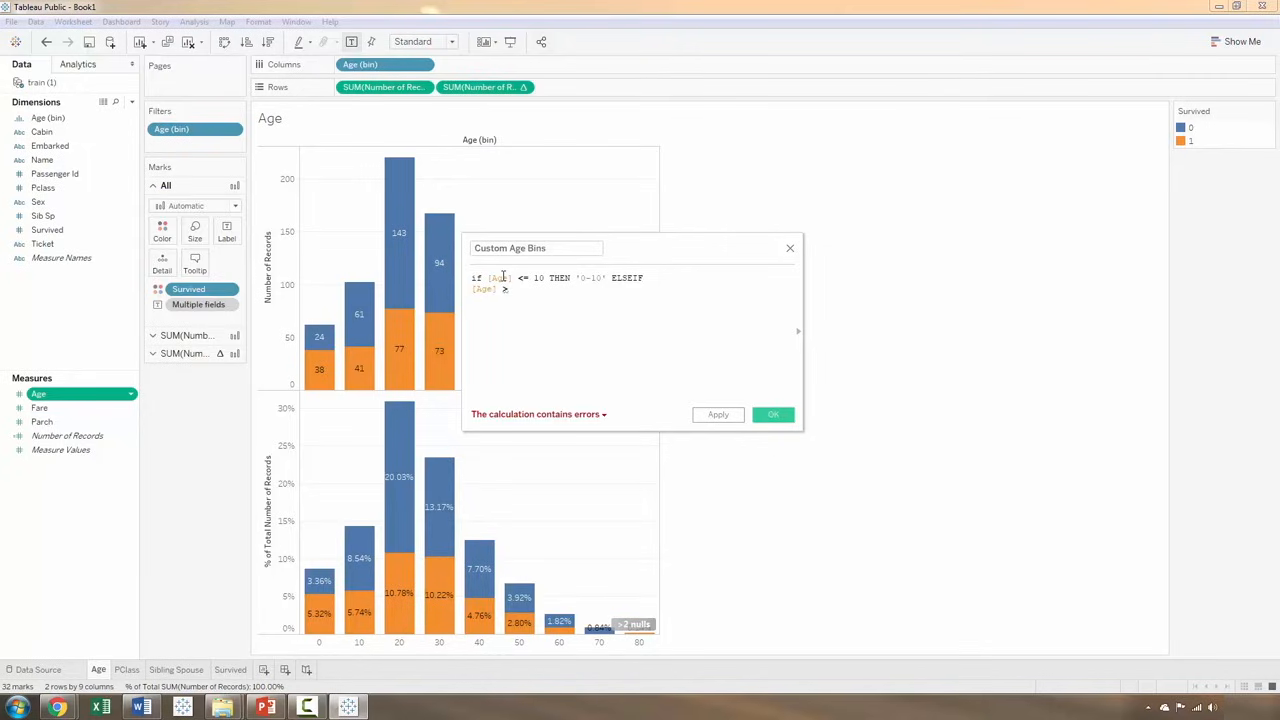
{"action": "type", "text": "10 and age"}
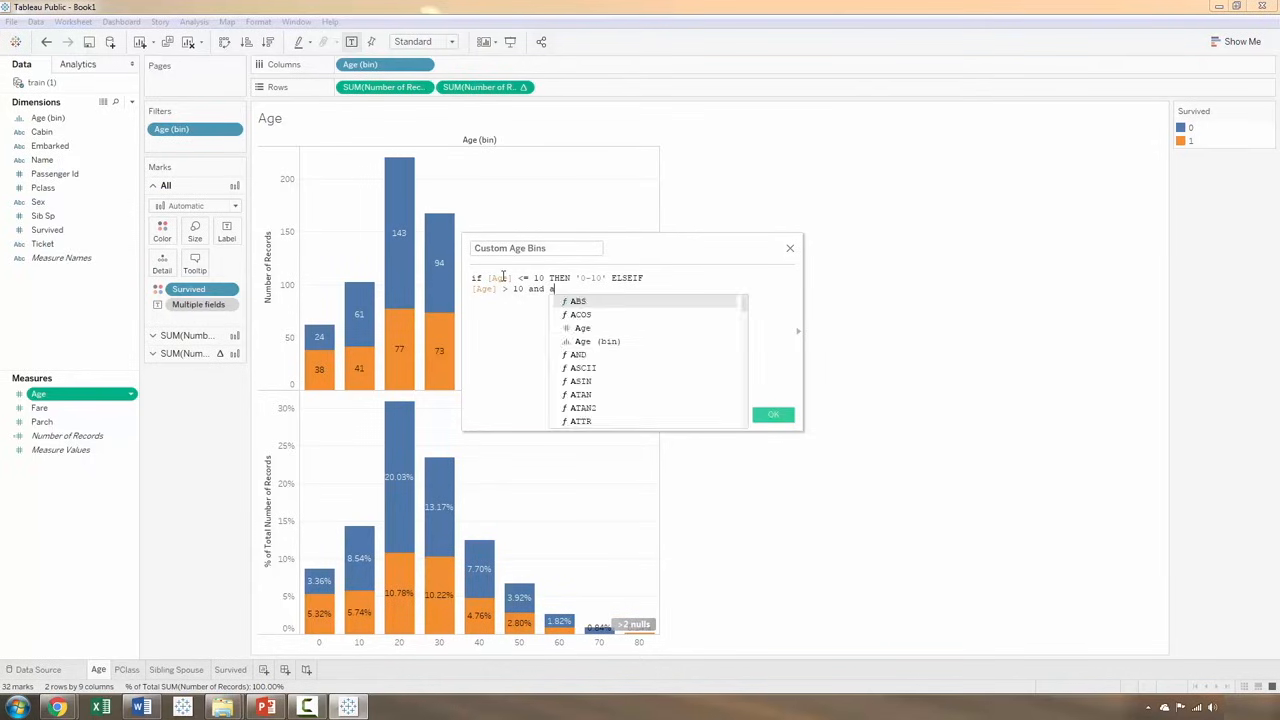
{"action": "key", "text": "Return"}
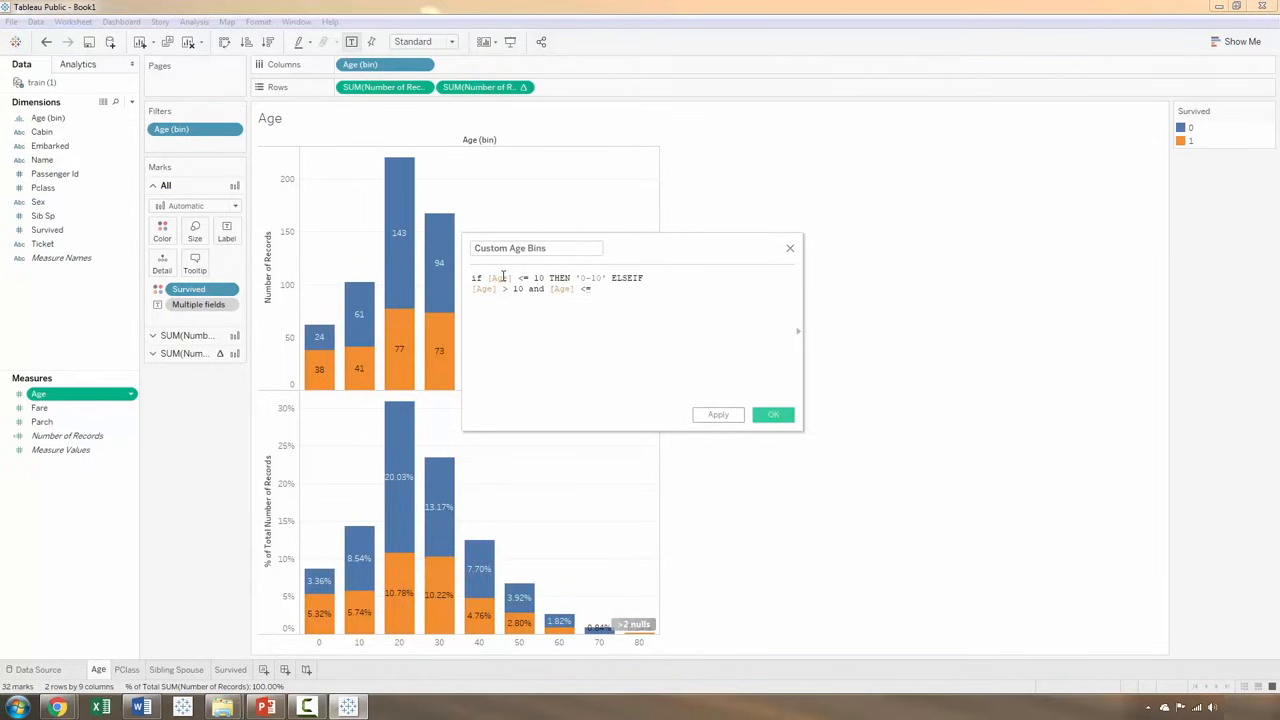
{"action": "type", "text": "<= 20 then "}
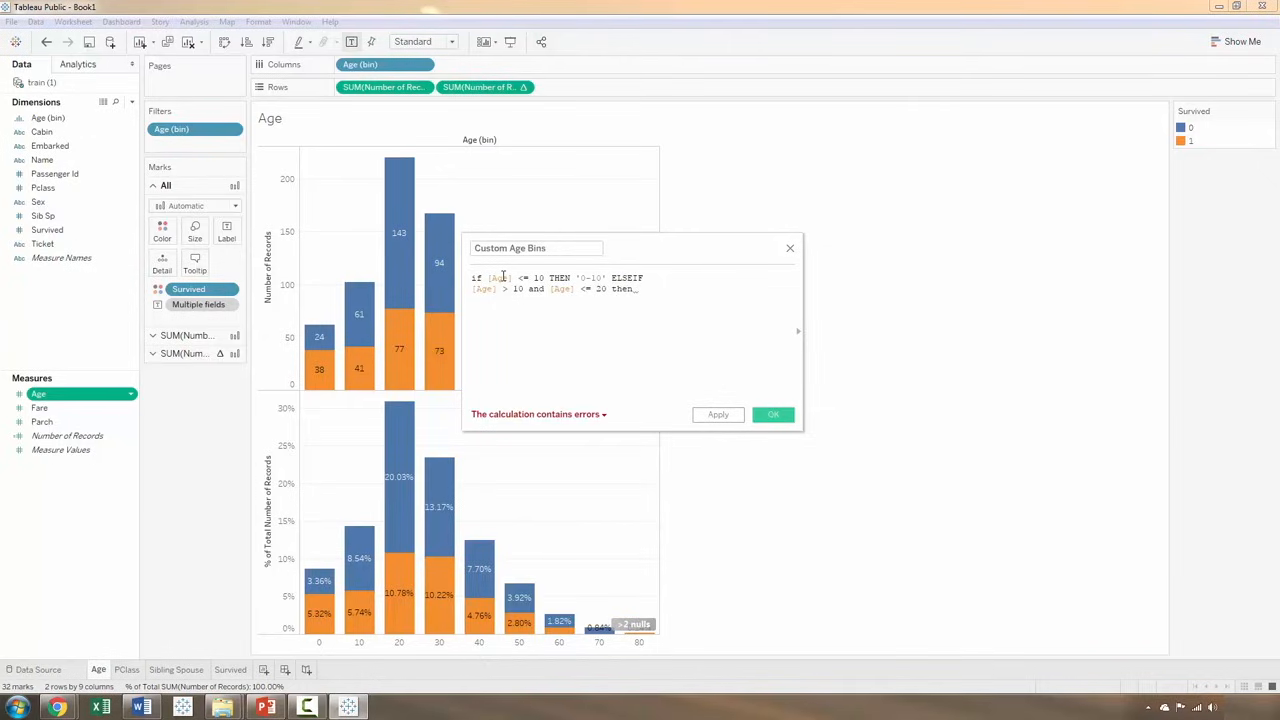
{"action": "type", "text": "'"}
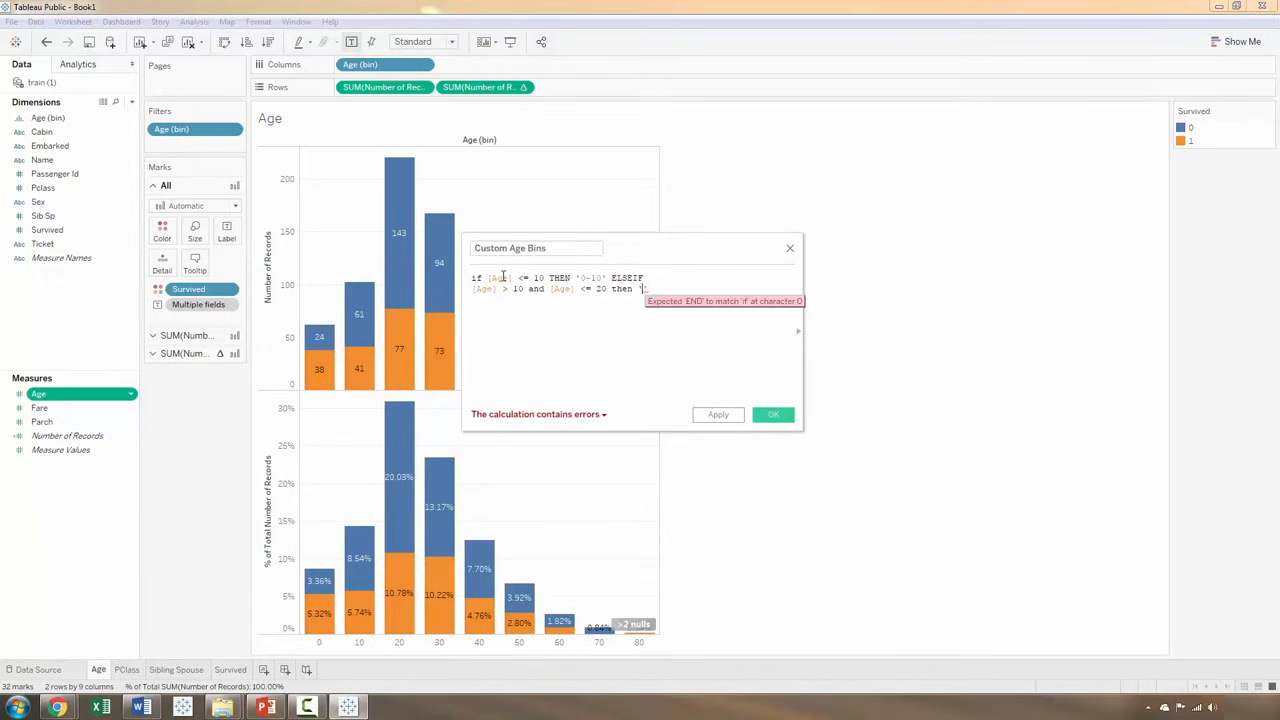
{"action": "type", "text": "11"}
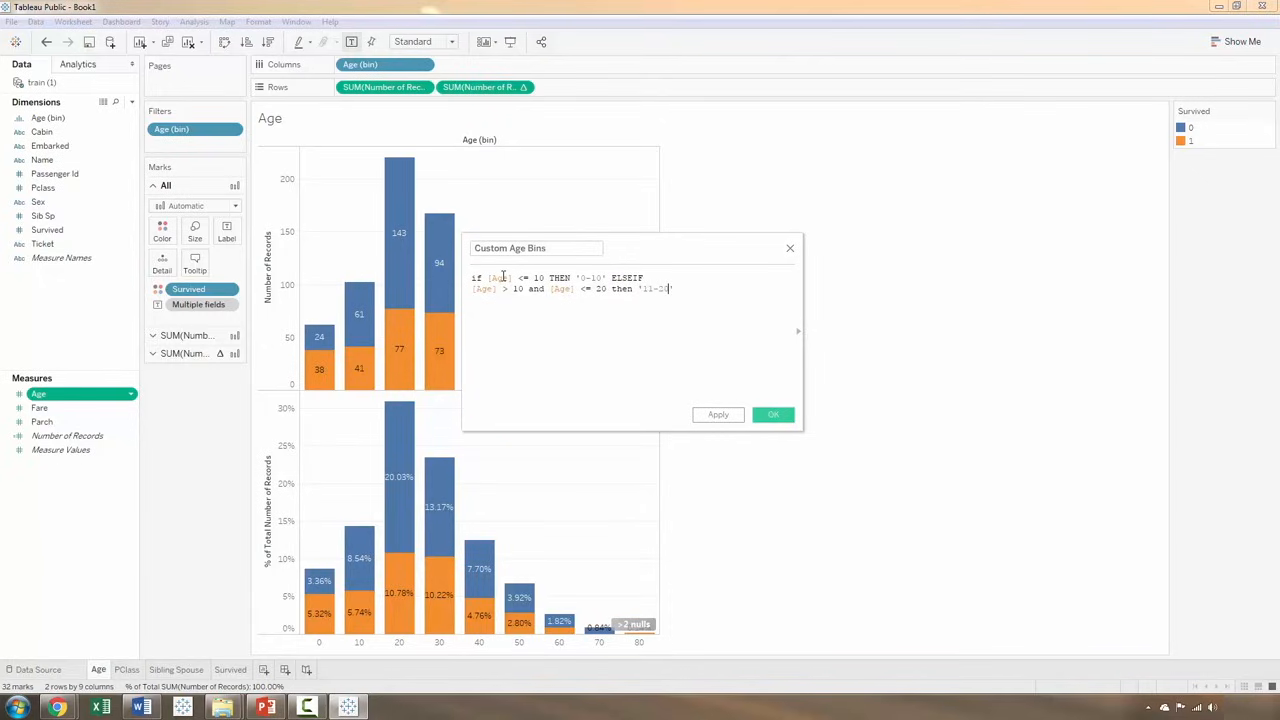
{"action": "type", "text": "-20' El"}
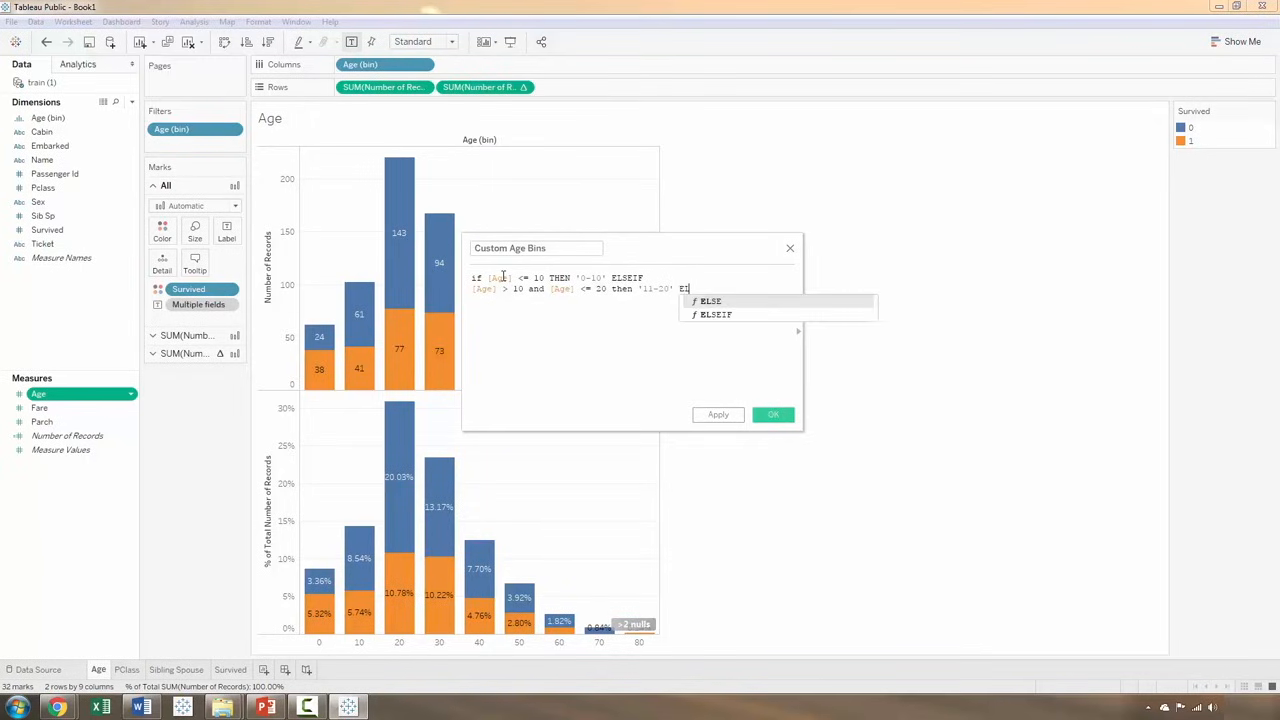
{"action": "key", "text": "Down"}
{"action": "key", "text": "Return"}
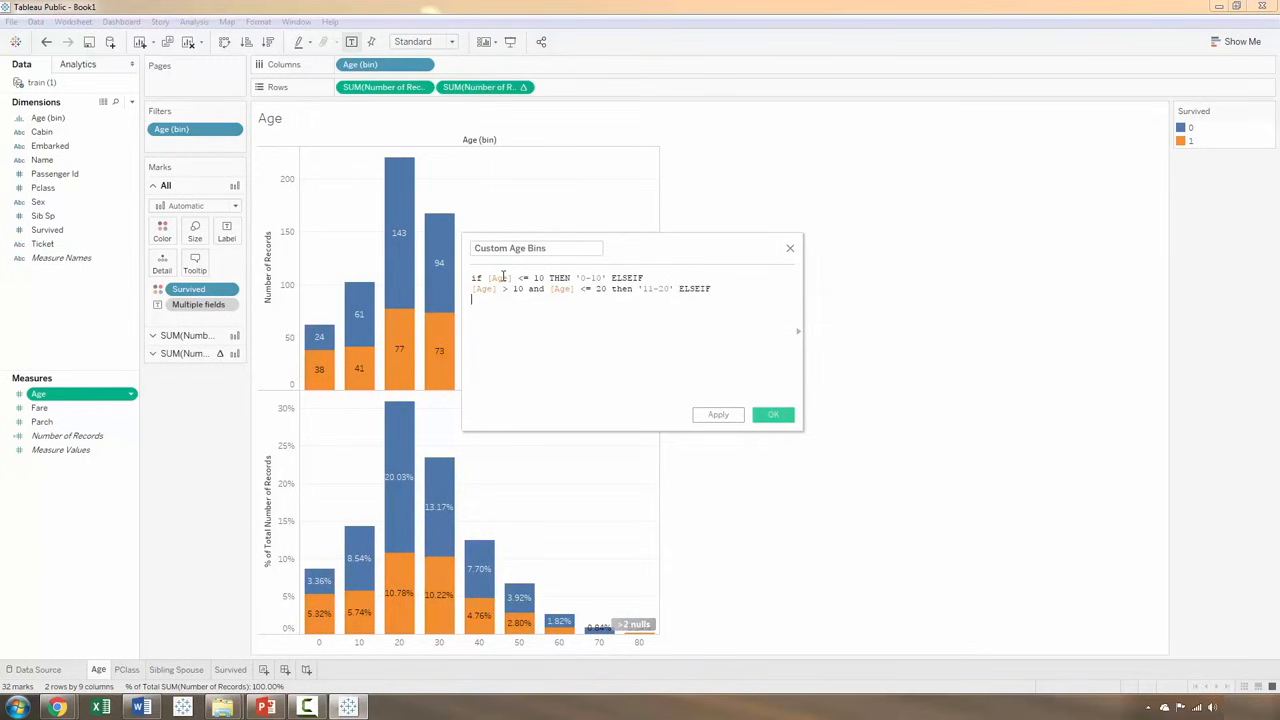
- Finish the Custom Age Bins formula with an ELSE '20+' line and a closing END line
{"action": "key", "text": "Return"}
{"action": "type", "text": "ELSE"}
{"action": "key", "text": "Return"}
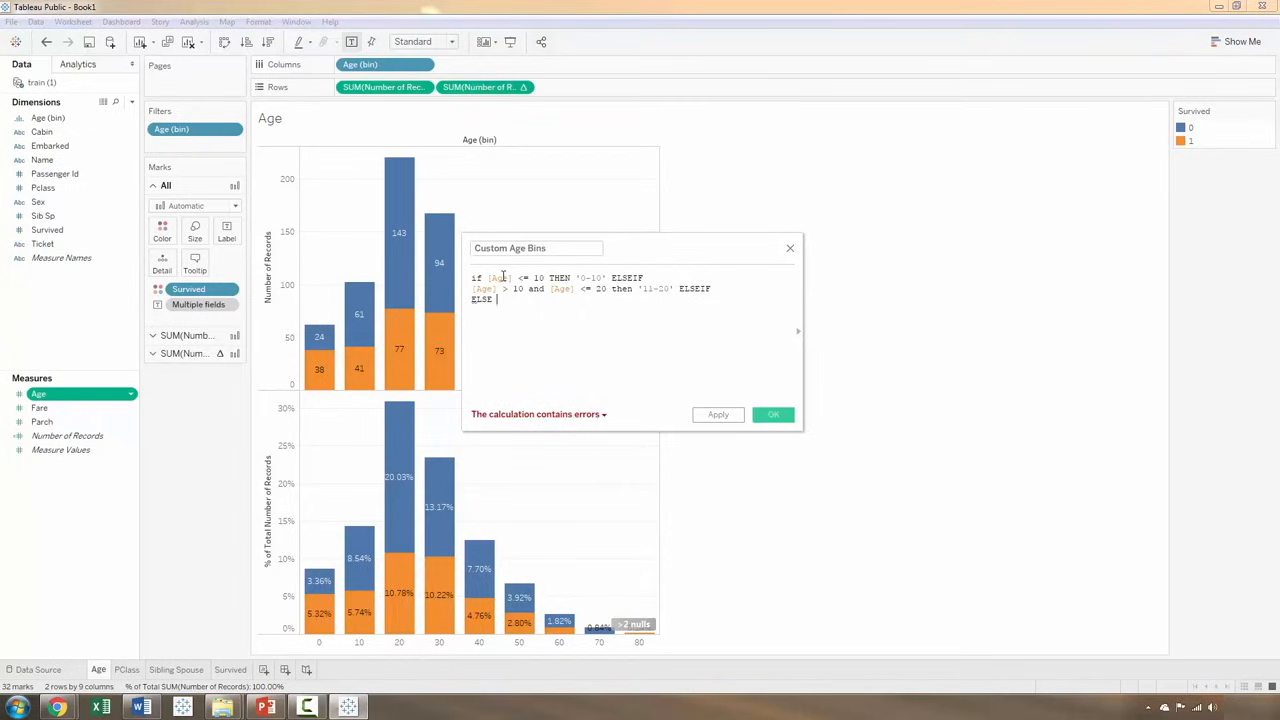
{"action": "type", "text": "'20+"}
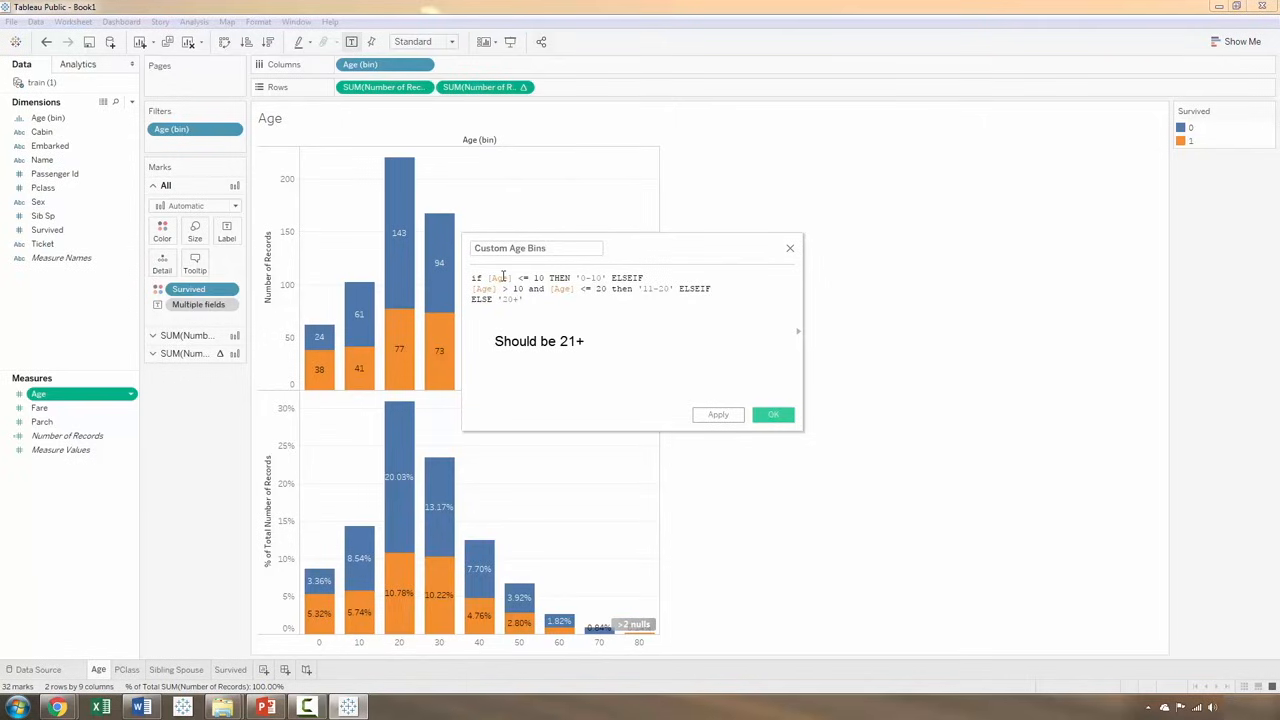
{"action": "key", "text": "BackSpace"}
{"action": "type", "text": "END"}
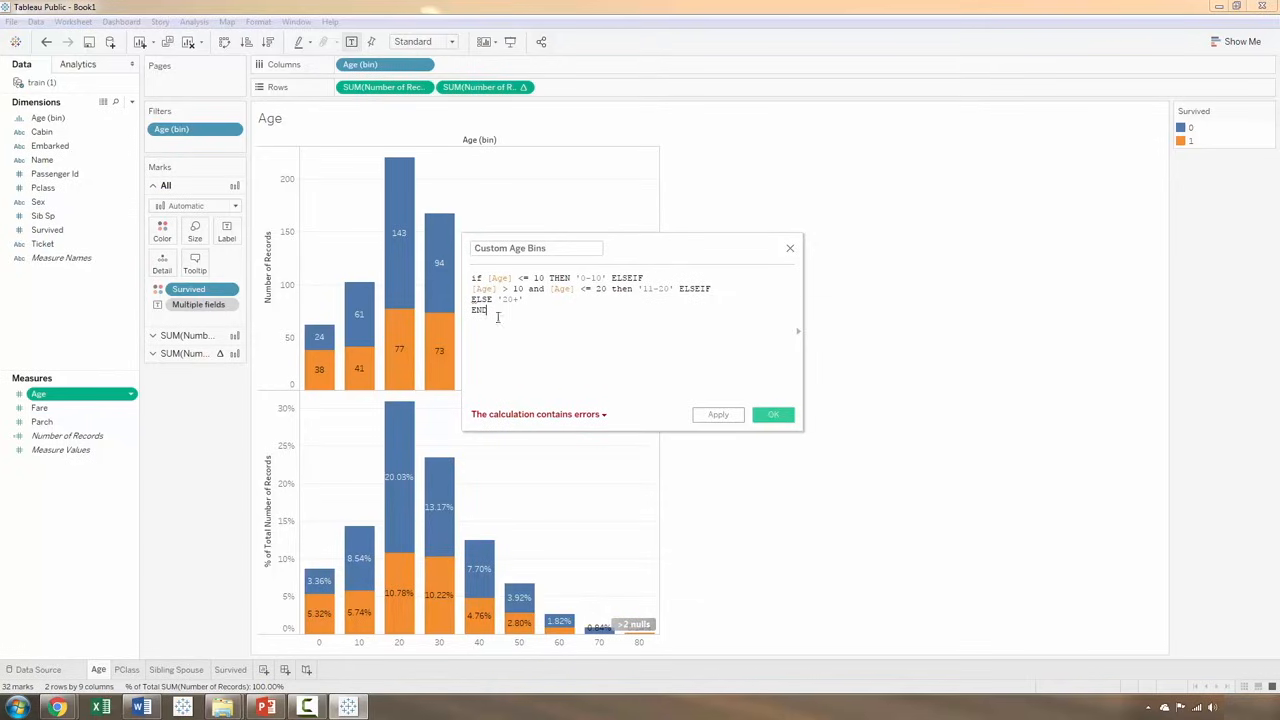
- Remove the trailing ELSEIF from the formula's second line, then apply and save the calculated field
{"action": "left_click", "coordinate": [726, 287]}
{"action": "key", "text": "BackSpace"}
{"action": "key", "text": "BackSpace"}
{"action": "key", "text": "BackSpace"}
{"action": "key", "text": "BackSpace"}
{"action": "key", "text": "BackSpace"}
{"action": "key", "text": "BackSpace"}
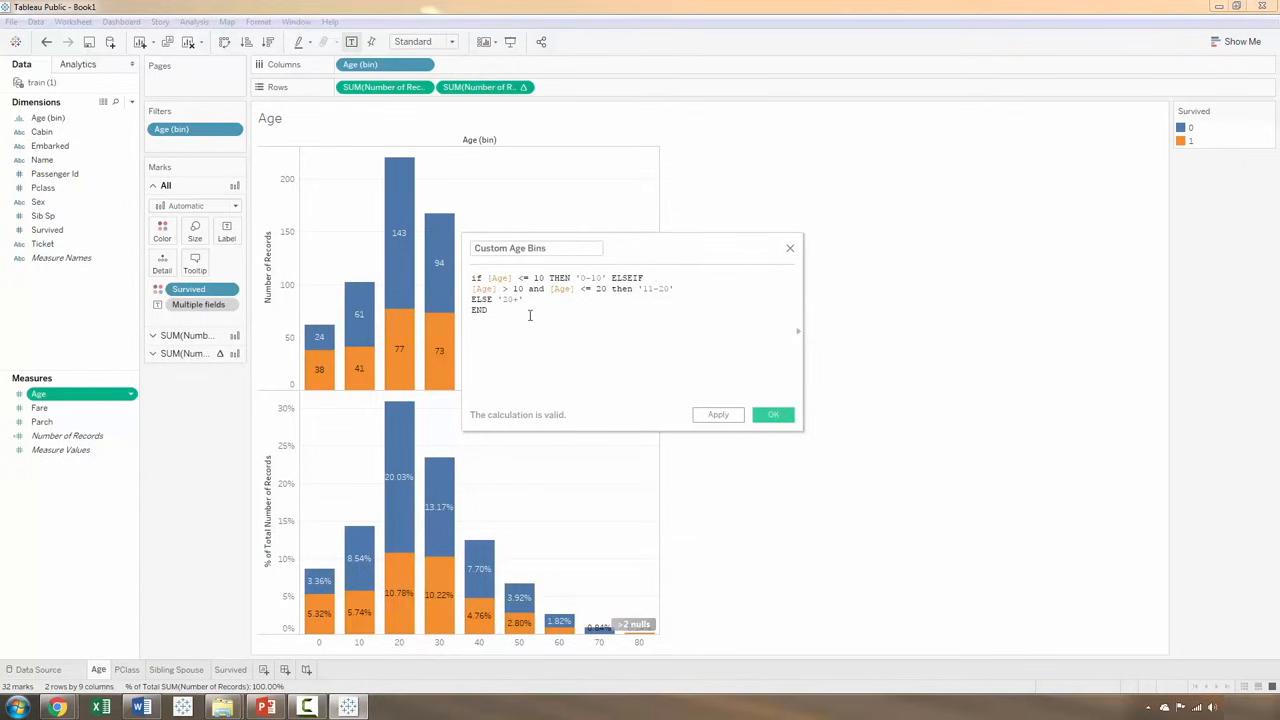
{"action": "left_click", "coordinate": [713, 414]}
{"action": "left_click", "coordinate": [772, 414]}
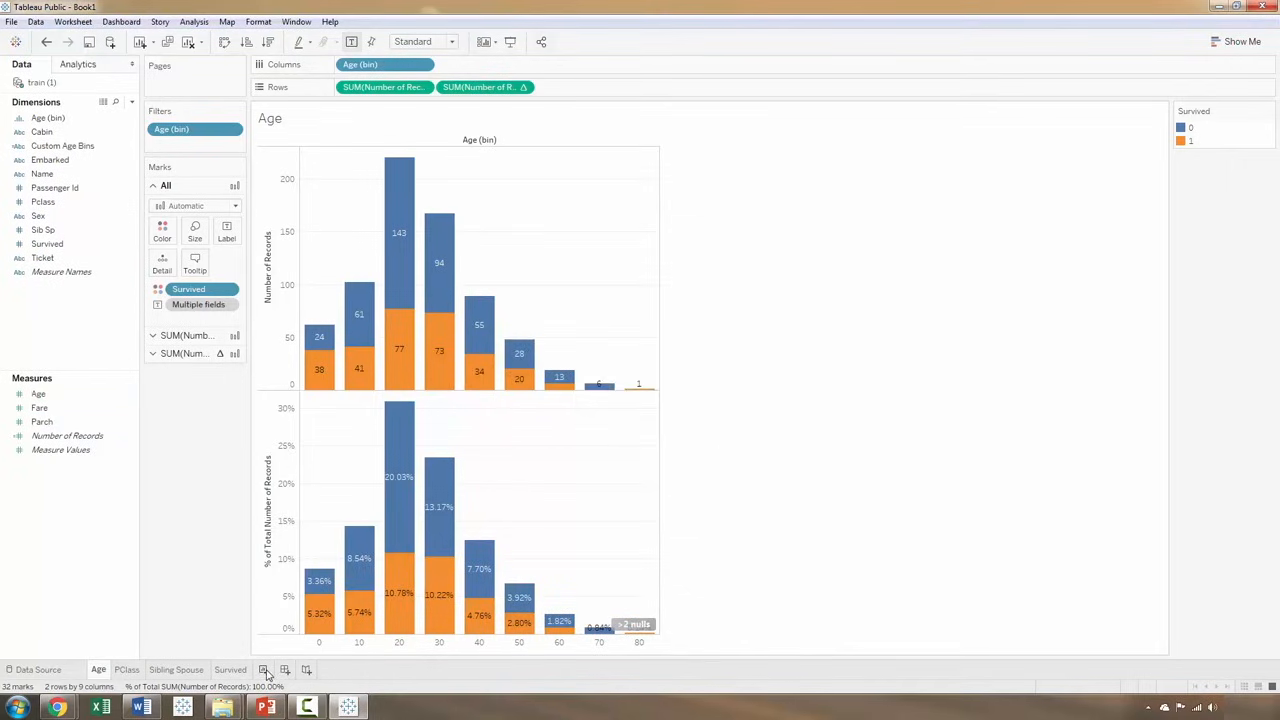
- Duplicate the Age sheet, remove Age (bin) from its columns and filters, and place Custom Age Bins on the columns
{"action": "right_click", "coordinate": [97, 670]}
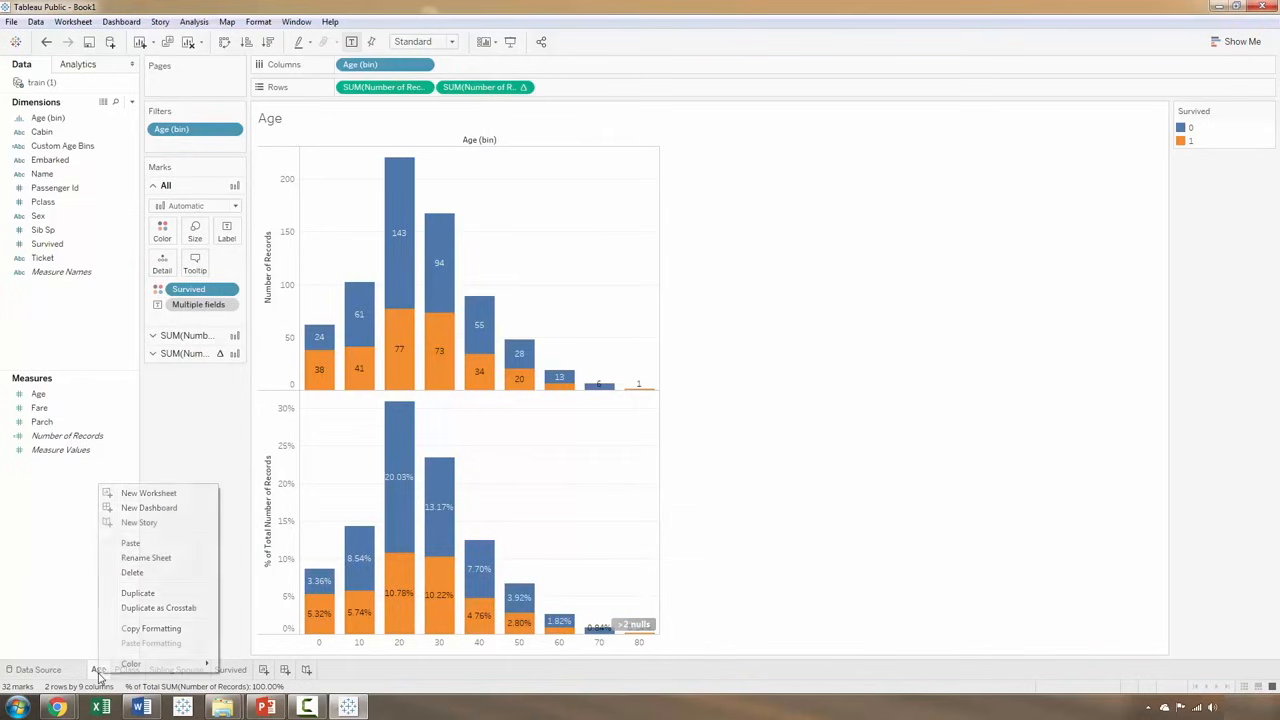
{"action": "left_click", "coordinate": [137, 593]}
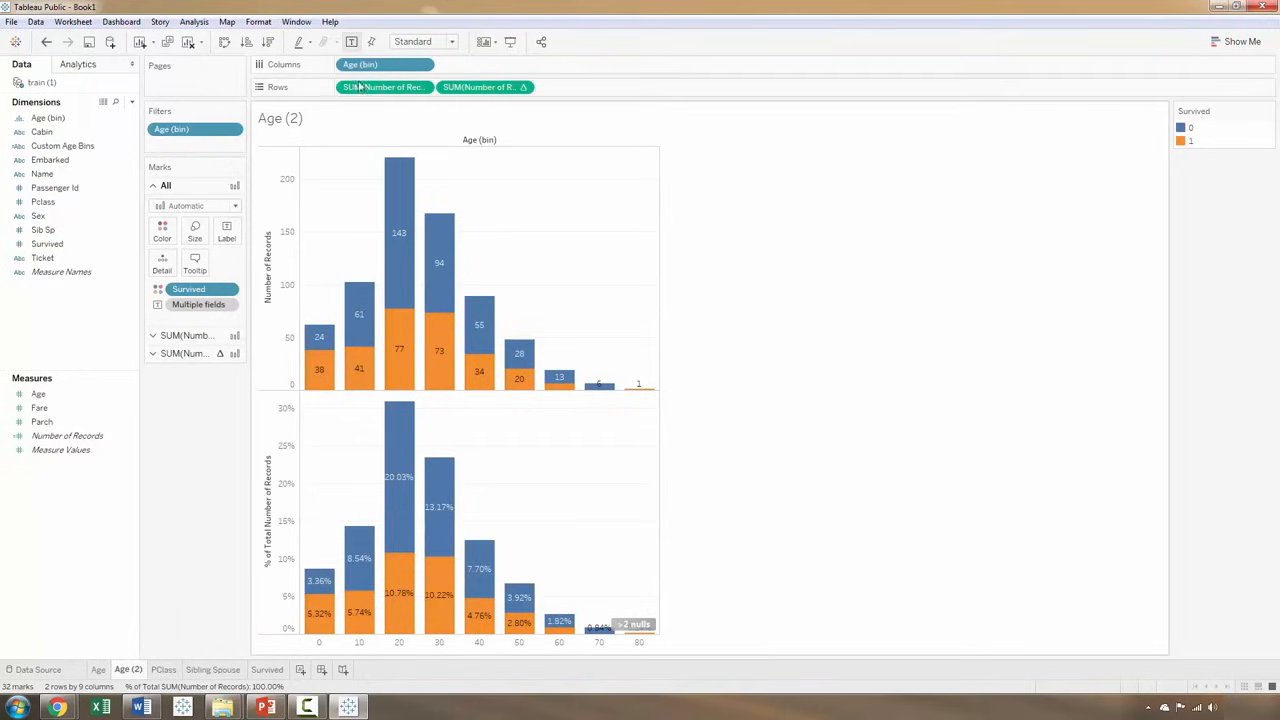
{"action": "left_click_drag", "start_coordinate": [365, 64], "coordinate": [206, 434]}
{"action": "left_click_drag", "start_coordinate": [198, 130], "coordinate": [197, 455]}
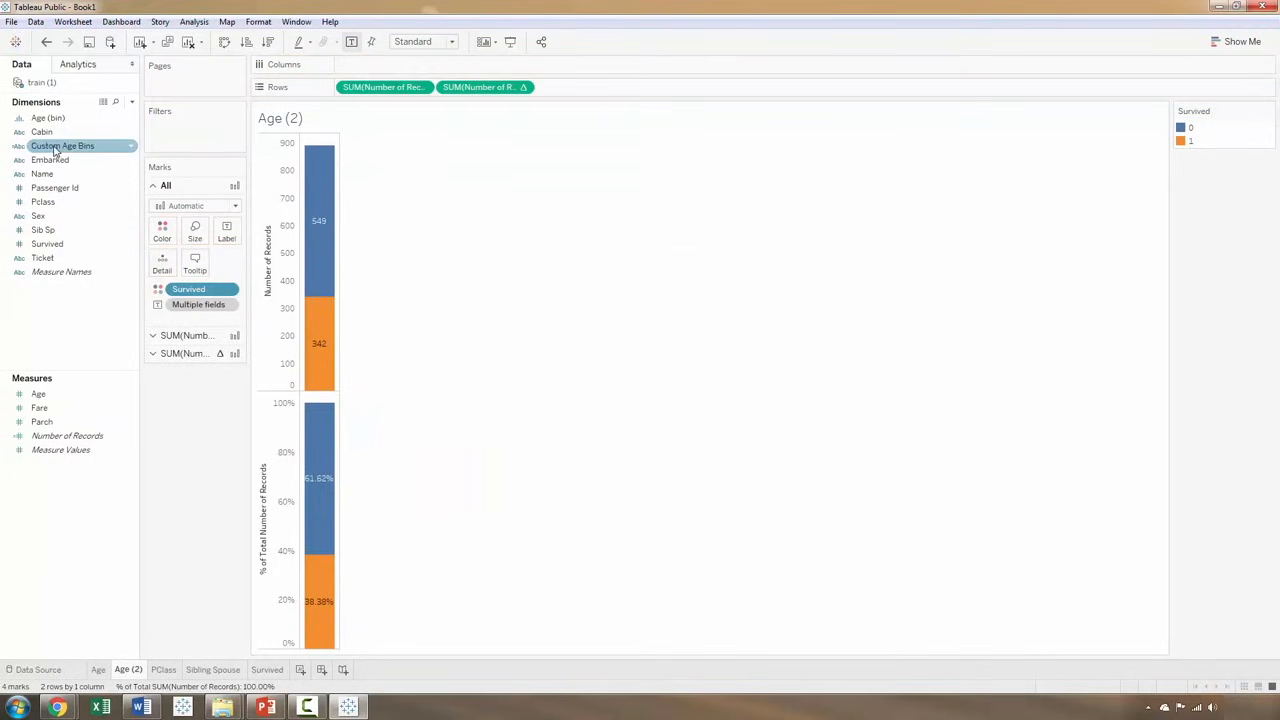
{"action": "left_click_drag", "start_coordinate": [60, 146], "coordinate": [416, 64]}
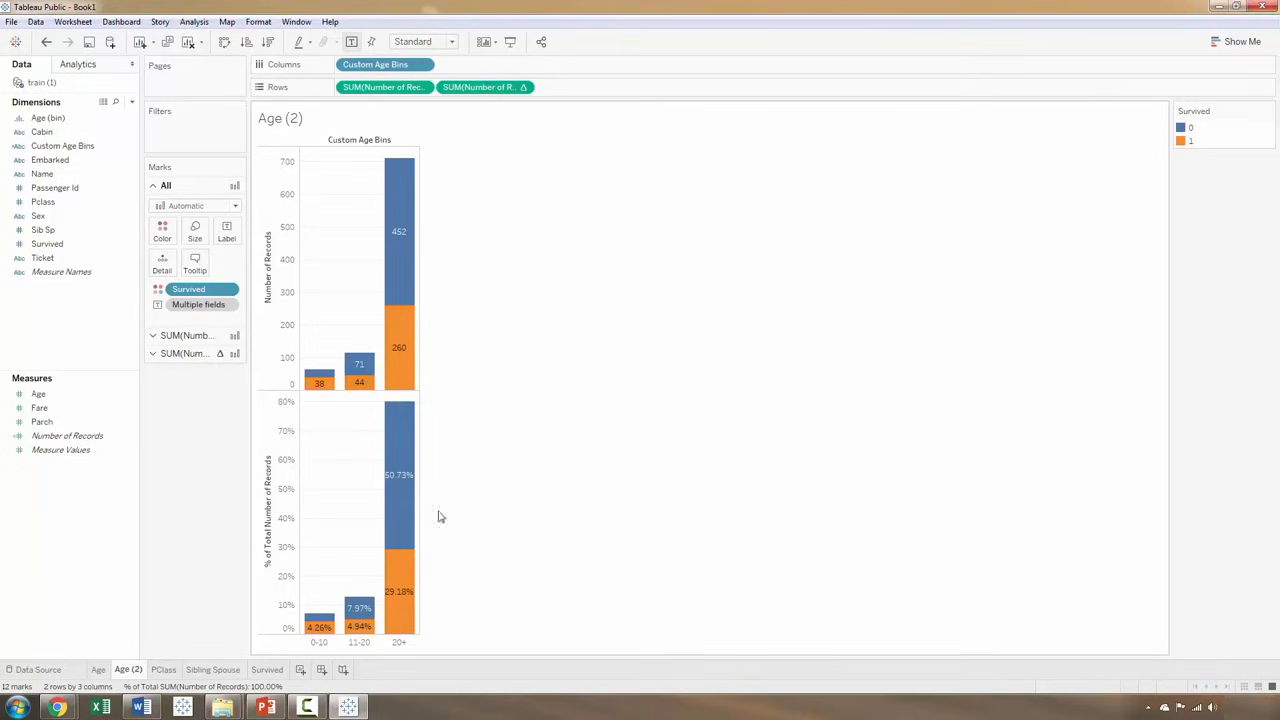
- Delete the duplicated Age (2) sheet and return to the Age sheet
{"action": "right_click", "coordinate": [126, 674]}
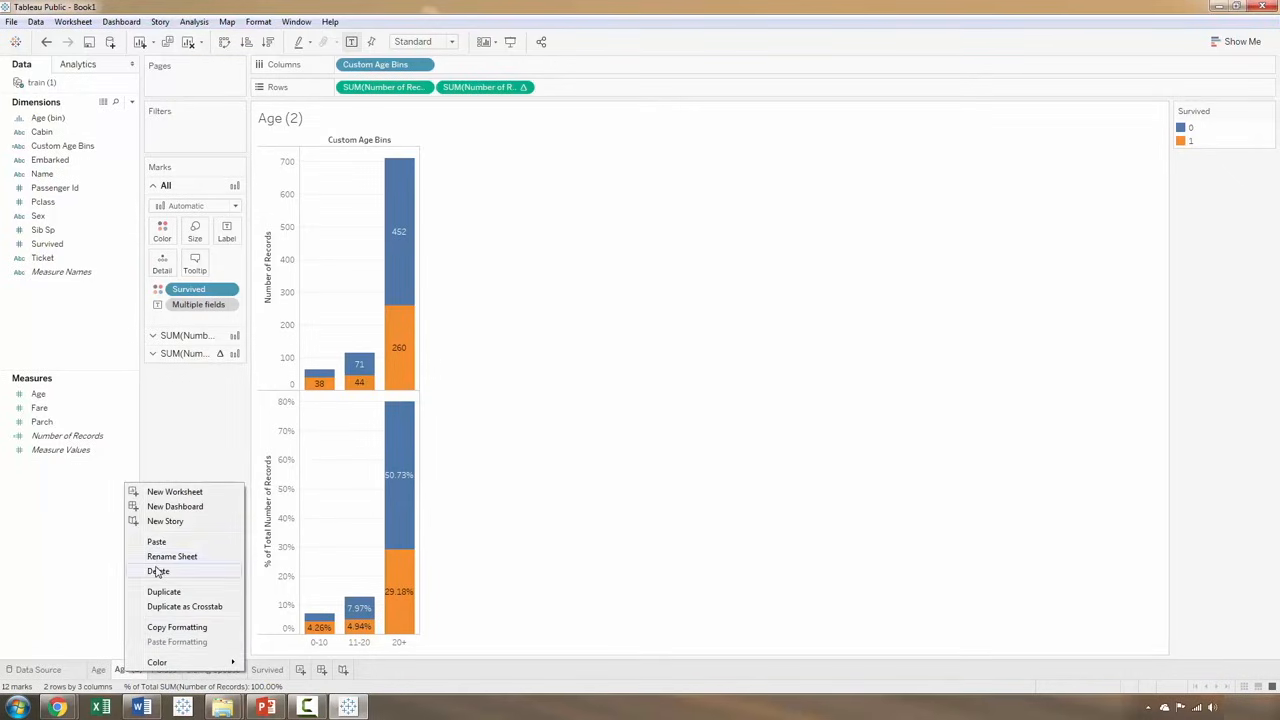
{"action": "left_click", "coordinate": [158, 570]}
{"action": "left_click", "coordinate": [98, 669]}
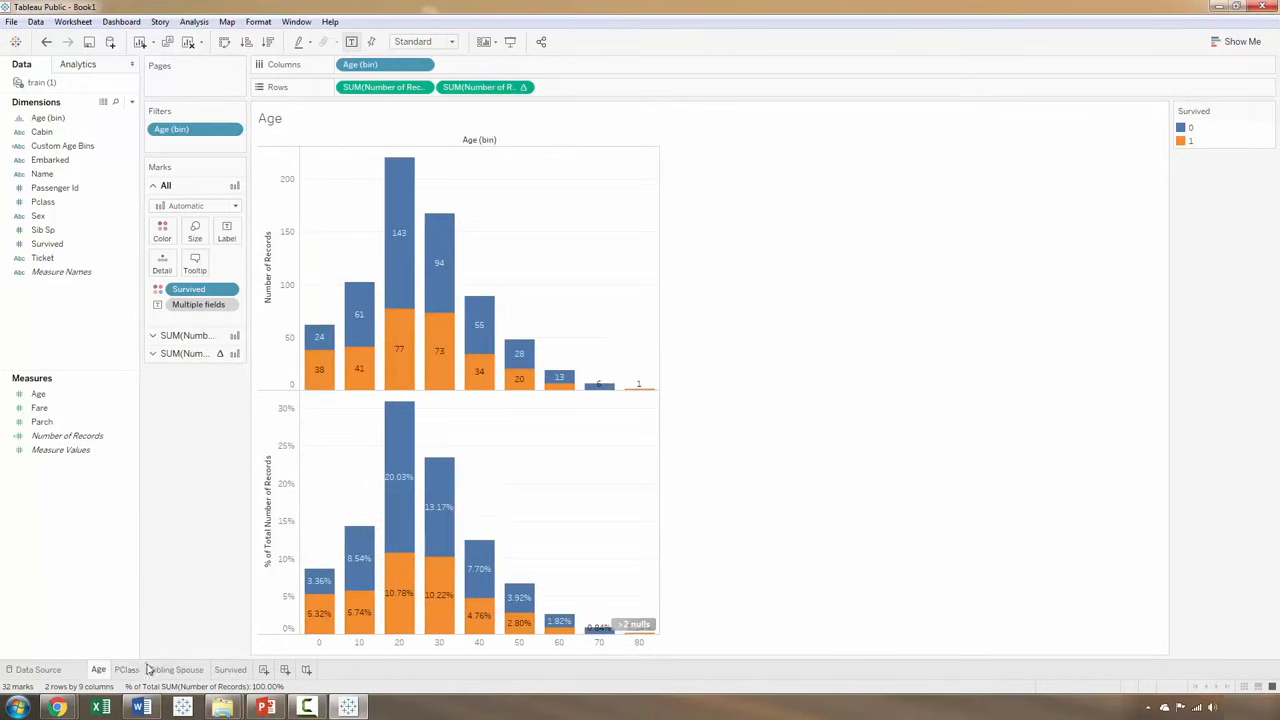
- Review the PClass, Sibling Spouse and Survived sheets and return to the Age sheet
{"action": "left_click", "coordinate": [127, 669]}
{"action": "left_click", "coordinate": [185, 669]}
{"action": "left_click", "coordinate": [229, 669]}
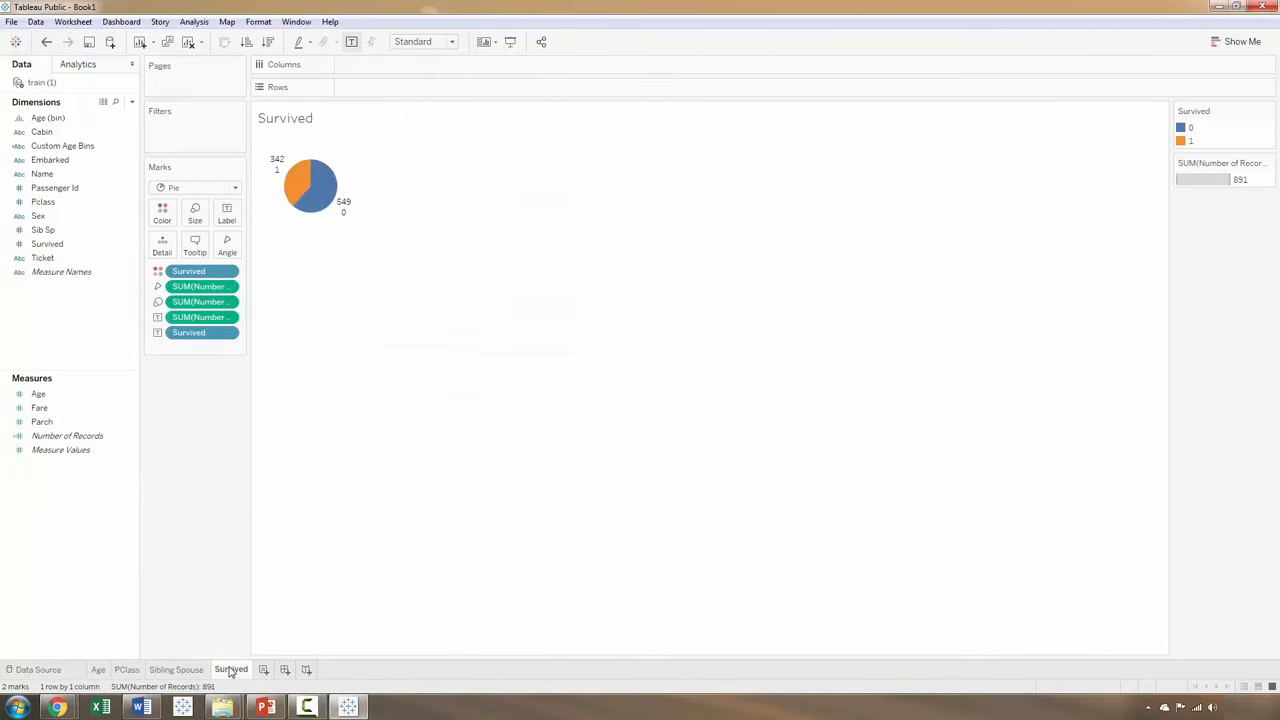
{"action": "left_click", "coordinate": [172, 670]}
{"action": "left_click", "coordinate": [127, 669]}
{"action": "left_click", "coordinate": [98, 669]}
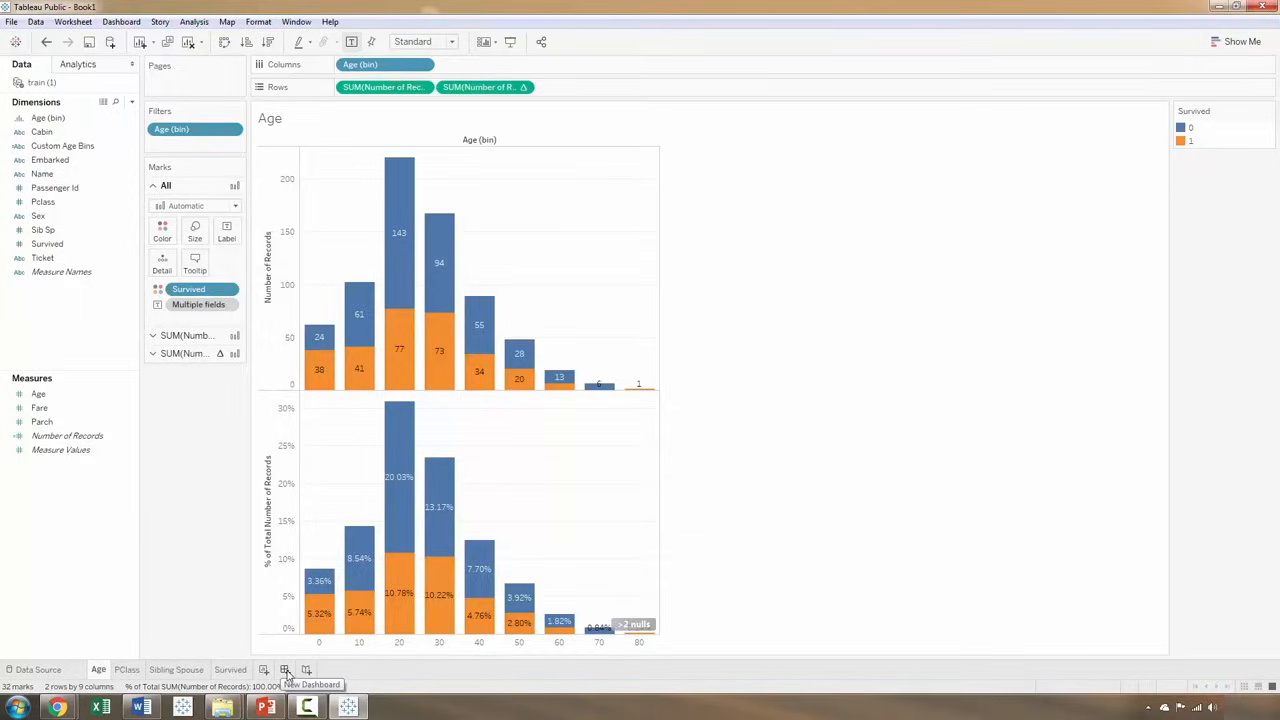
- Create a new dashboard and set its size to Automatic
{"action": "left_click", "coordinate": [285, 671]}
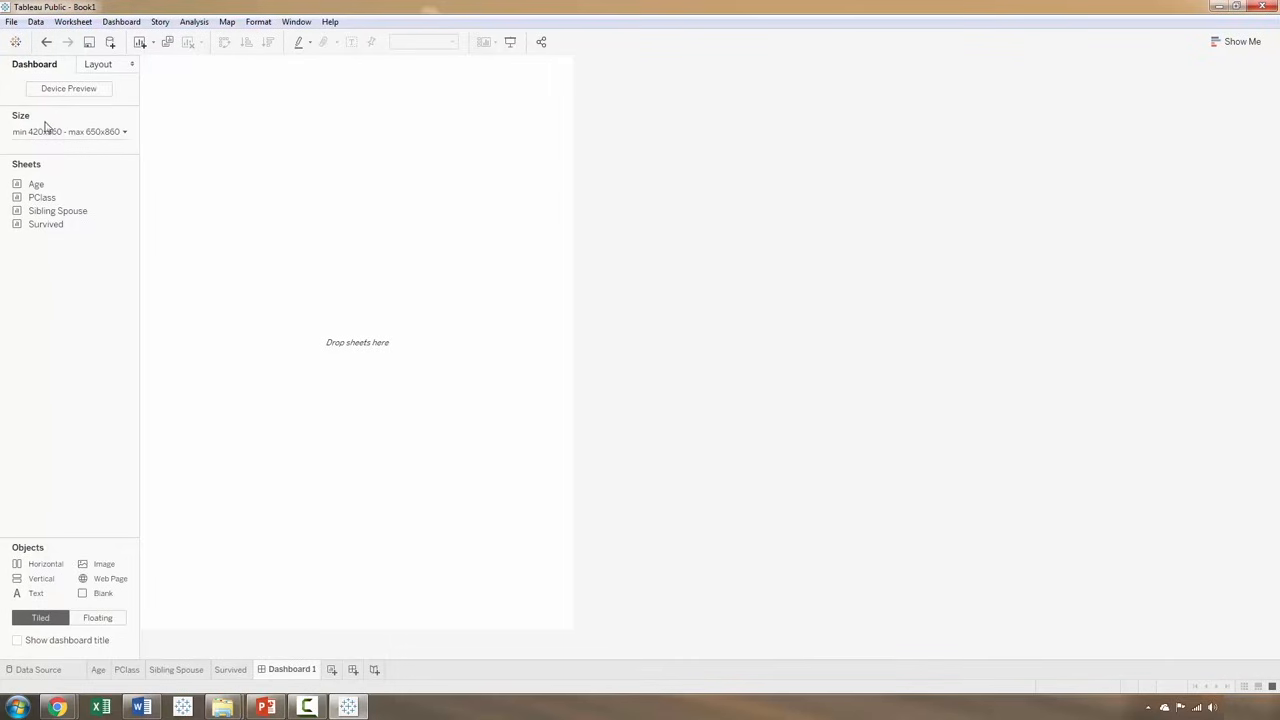
{"action": "left_click", "coordinate": [124, 134]}
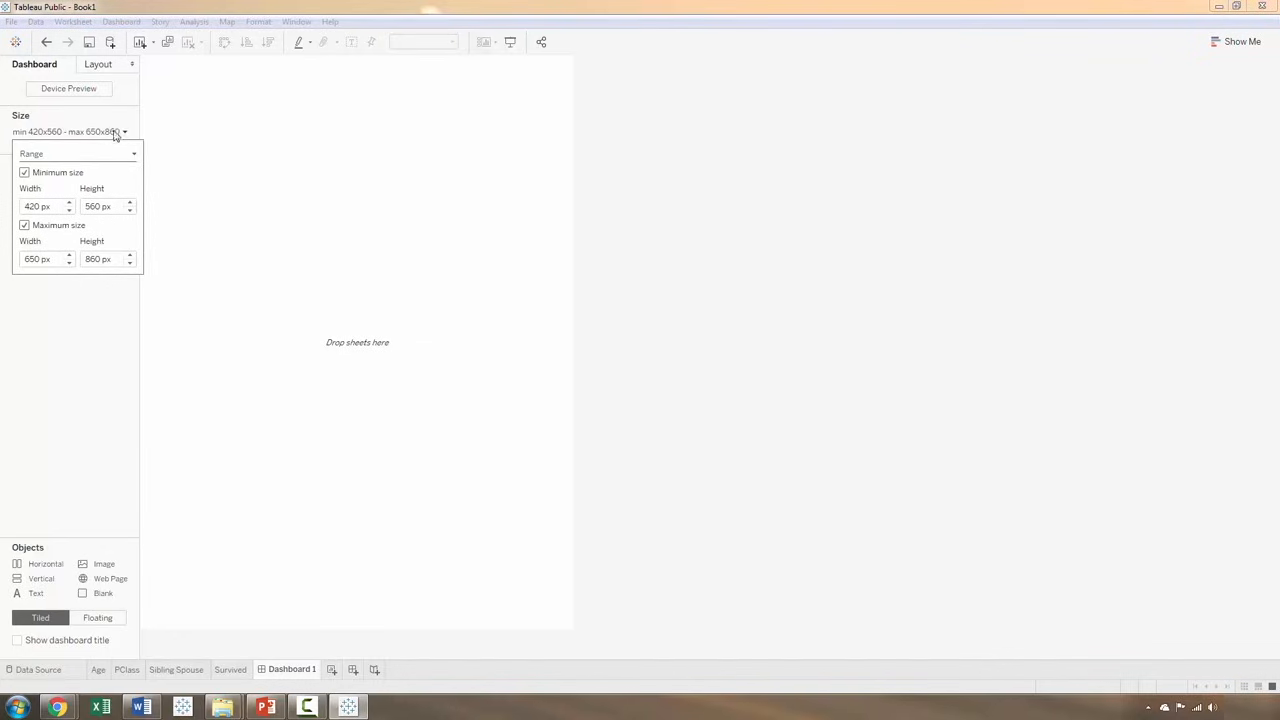
{"action": "left_click", "coordinate": [118, 133]}
{"action": "left_click", "coordinate": [122, 133]}
{"action": "left_click", "coordinate": [135, 156]}
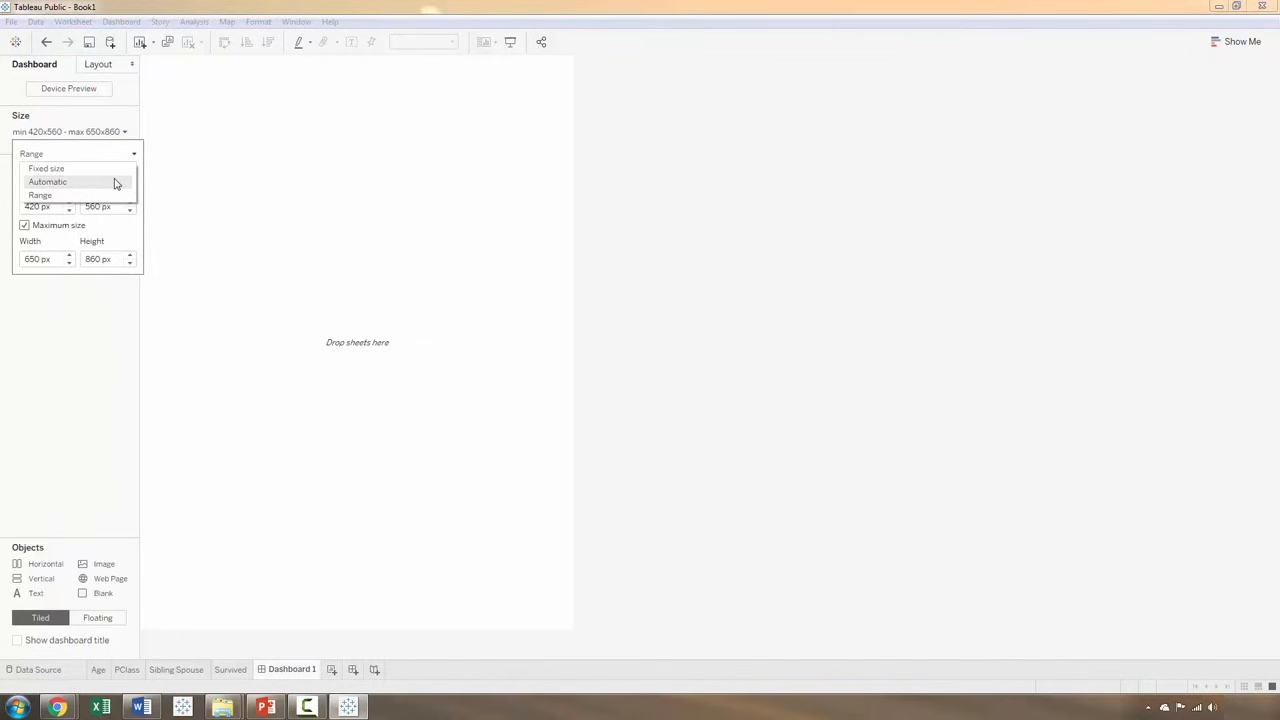
{"action": "left_click", "coordinate": [116, 182]}
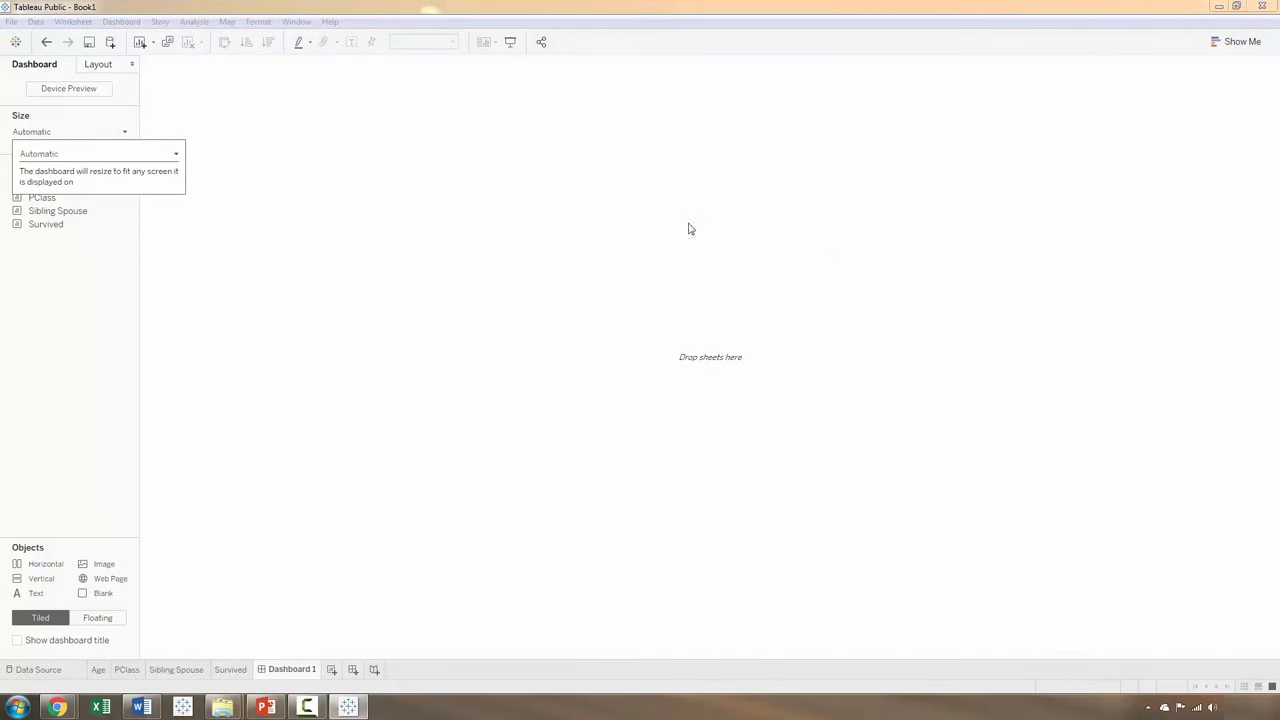
{"action": "left_click", "coordinate": [111, 318]}
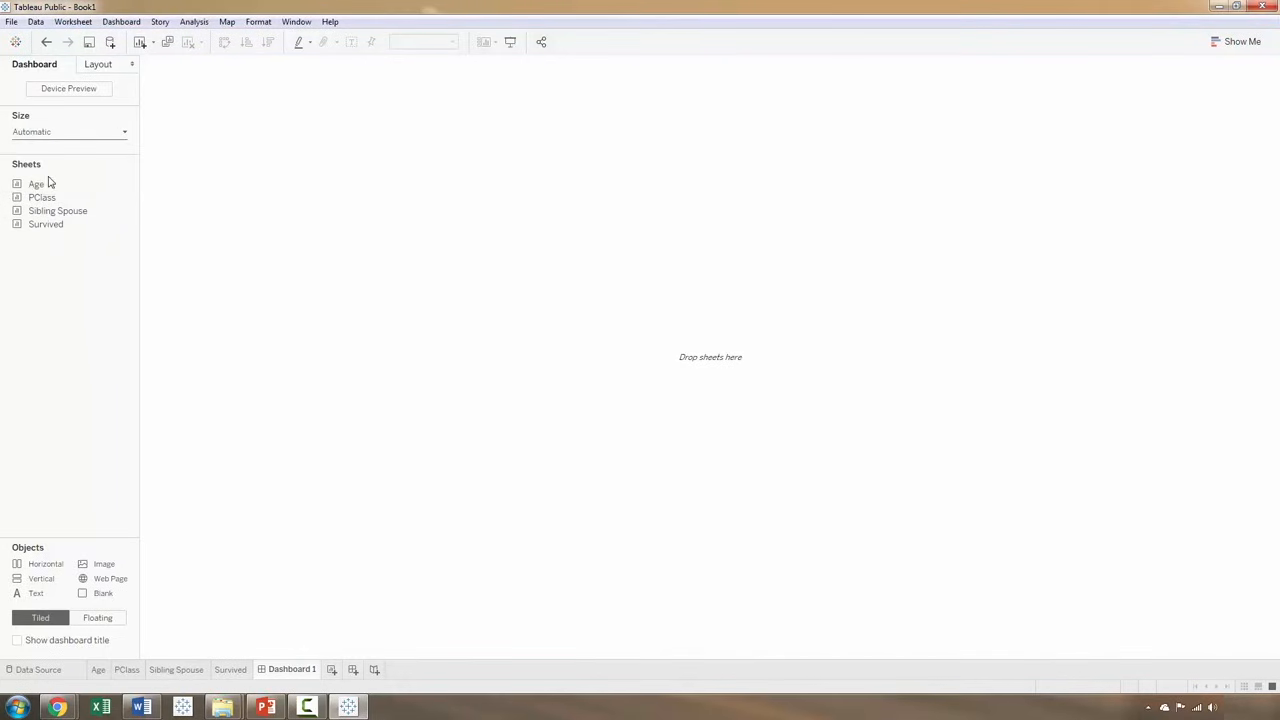
- Add the Age, PClass, Sibling Spouse and Survived sheets to the dashboard and remove the Number of Records legend
{"action": "mouse_move", "coordinate": [45, 188]}
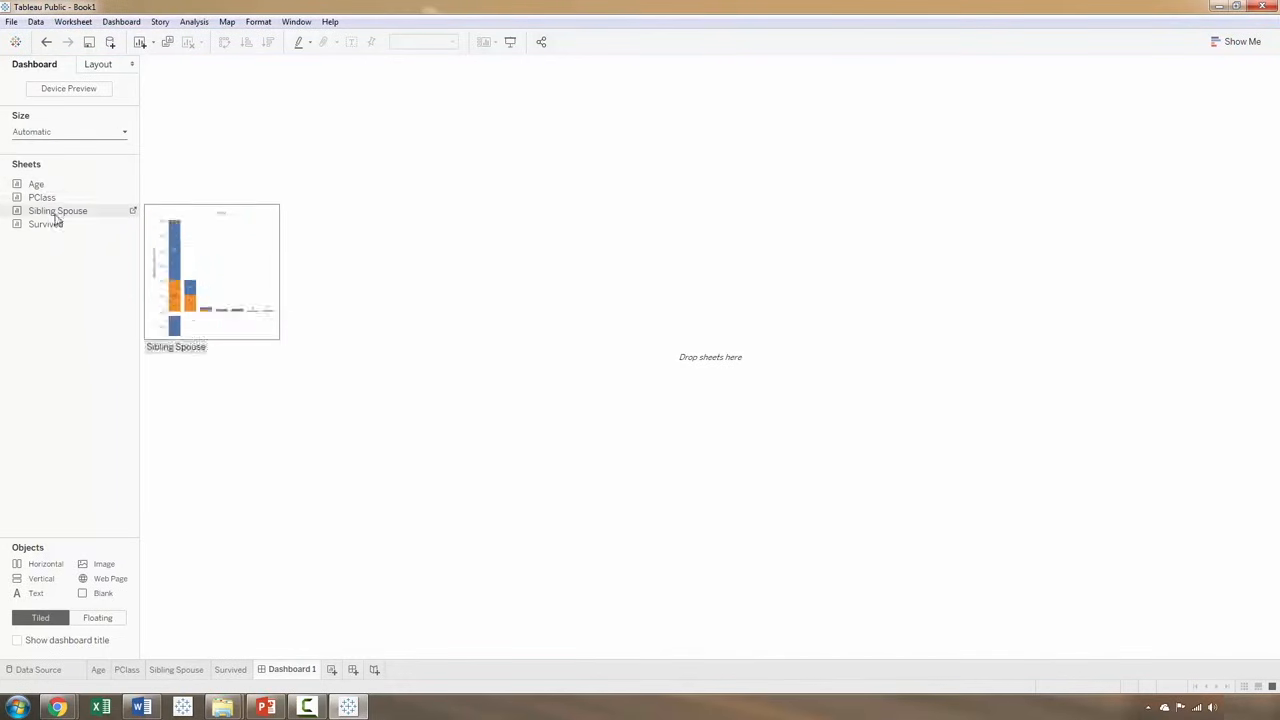
{"action": "double_click", "coordinate": [40, 187]}
{"action": "double_click", "coordinate": [44, 198]}
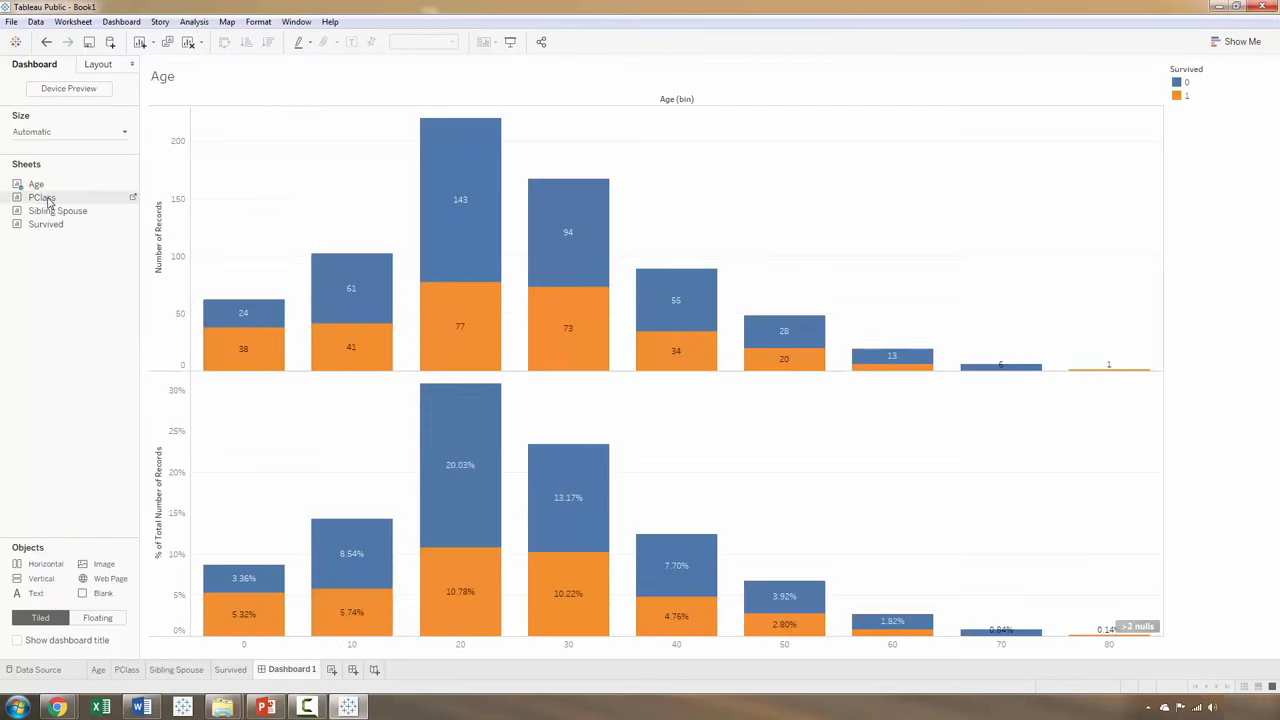
{"action": "double_click", "coordinate": [56, 211]}
{"action": "double_click", "coordinate": [47, 225]}
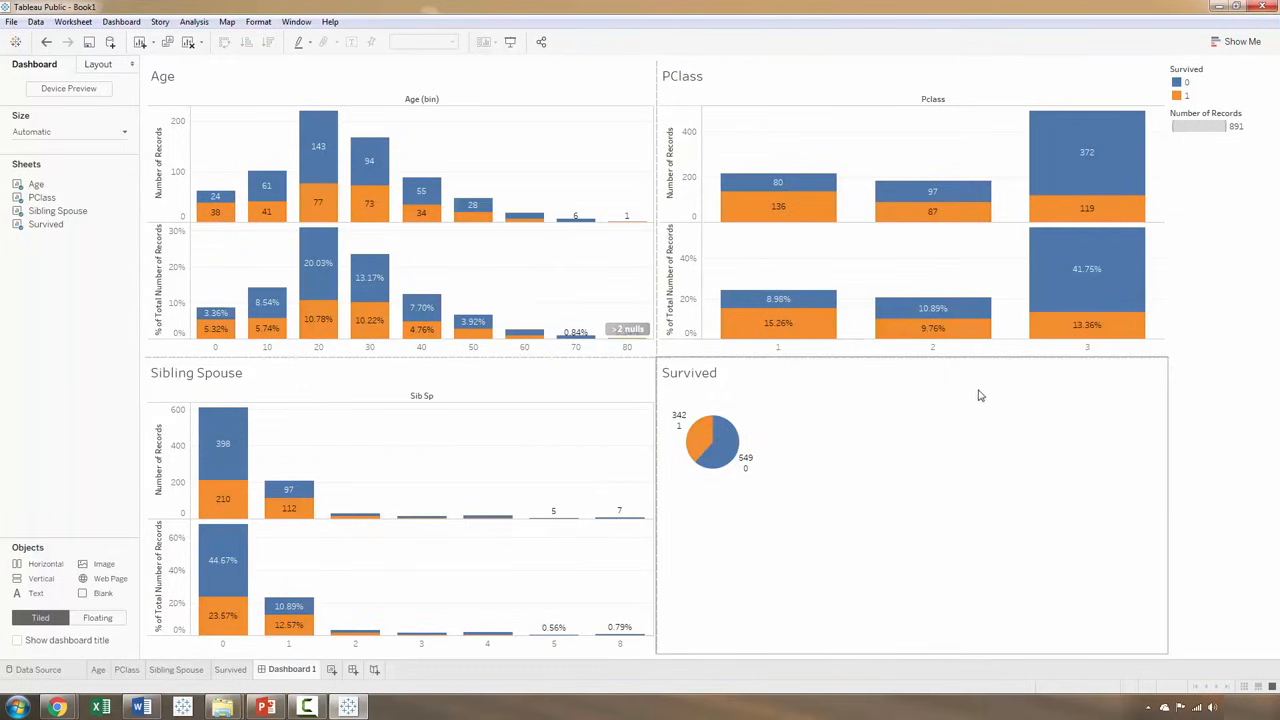
{"action": "left_click", "coordinate": [1255, 117]}
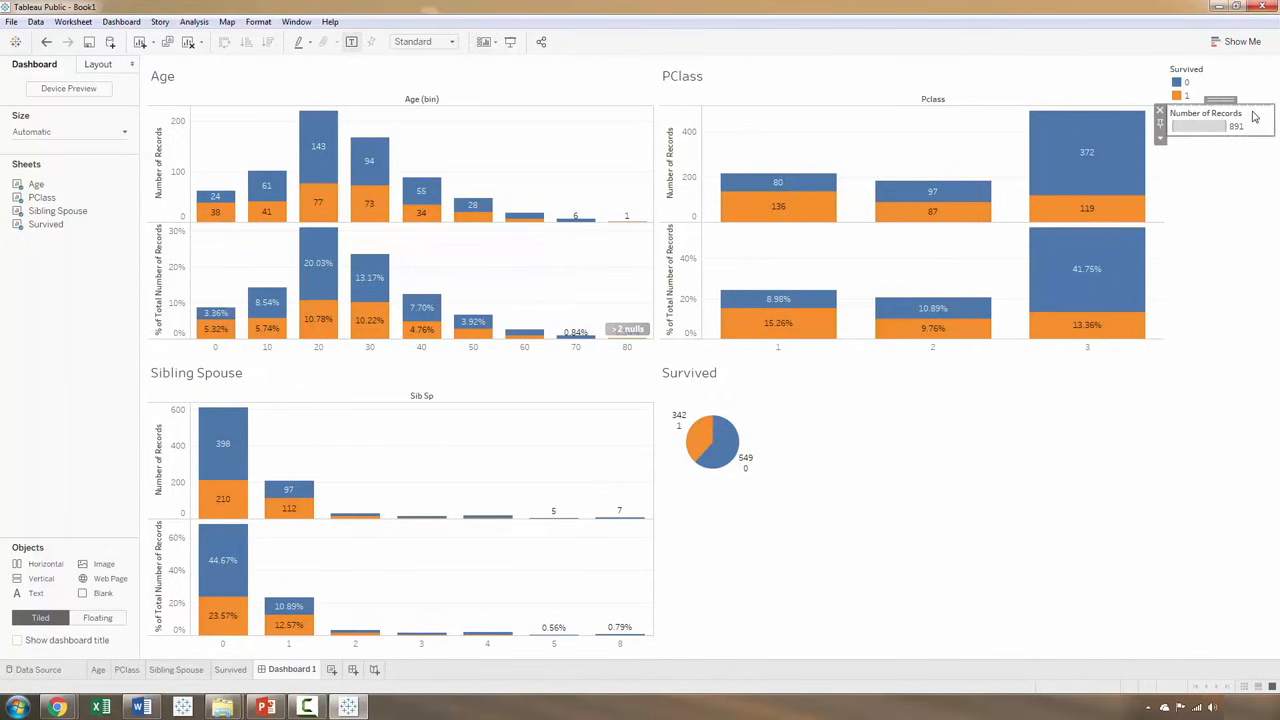
{"action": "left_click", "coordinate": [1160, 110]}
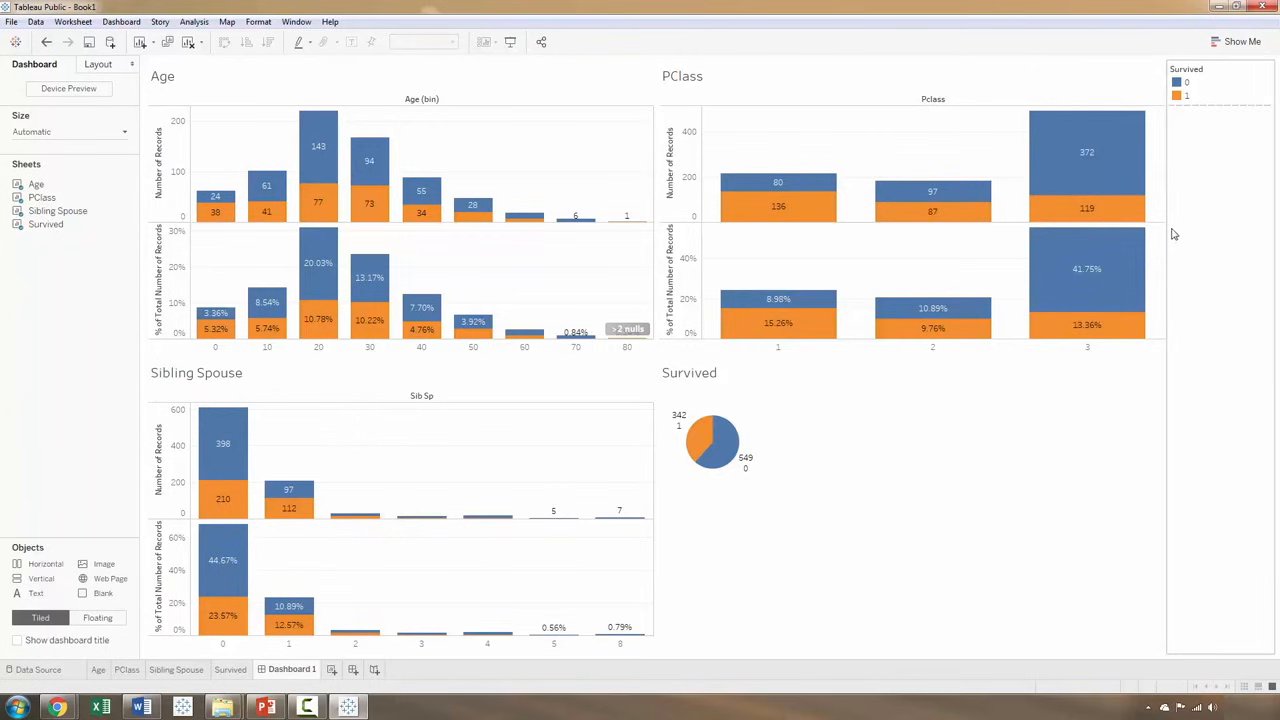
- Rearrange the dashboard so Survived sits to the left of Age and PClass to the left of Sibling Spouse
{"action": "left_click", "coordinate": [884, 432]}
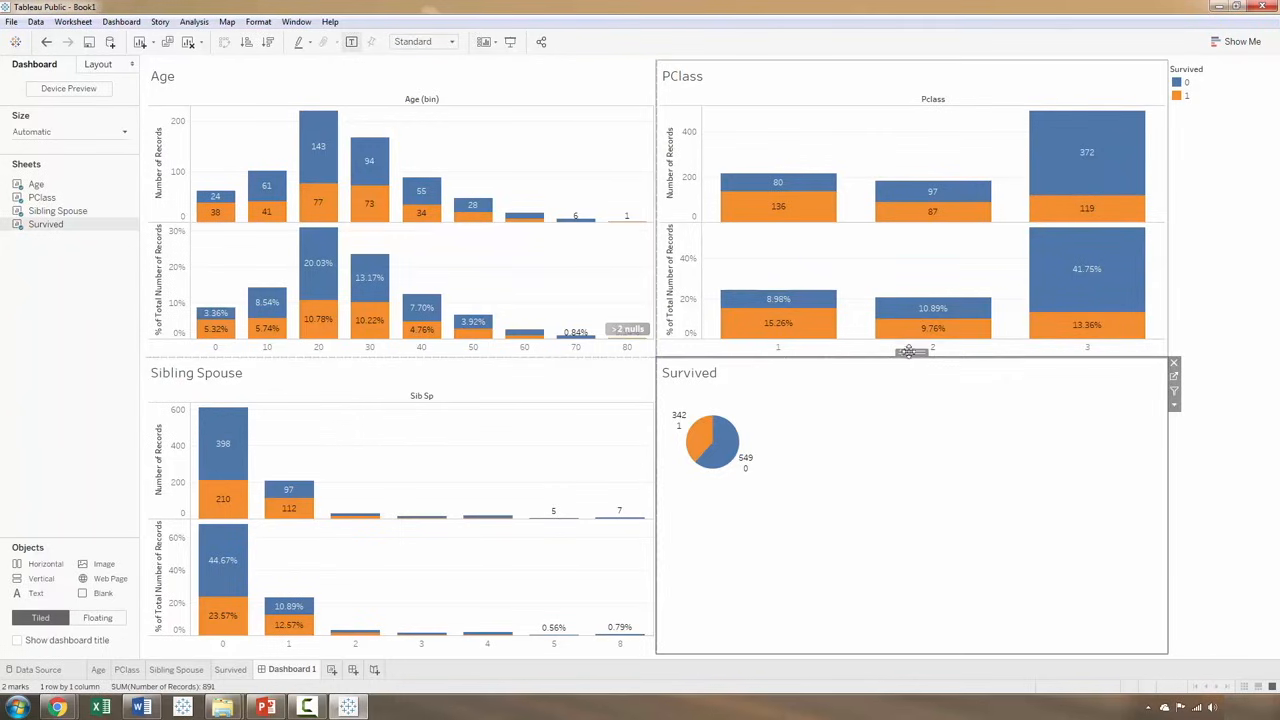
{"action": "mouse_move", "coordinate": [912, 352]}
{"action": "left_mouse_down"}
{"action": "mouse_move", "coordinate": [657, 286]}
{"action": "mouse_move", "coordinate": [415, 263]}
{"action": "mouse_move", "coordinate": [322, 212]}
{"action": "left_mouse_up"}
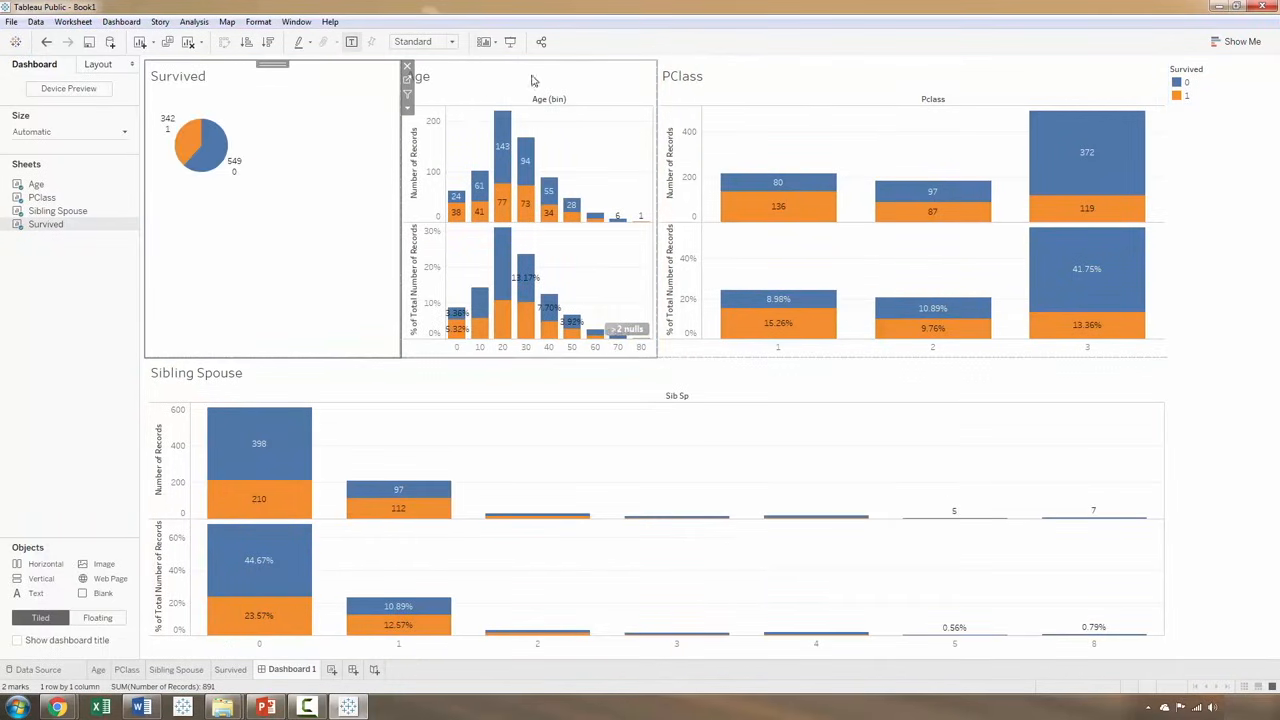
{"action": "left_click", "coordinate": [700, 78]}
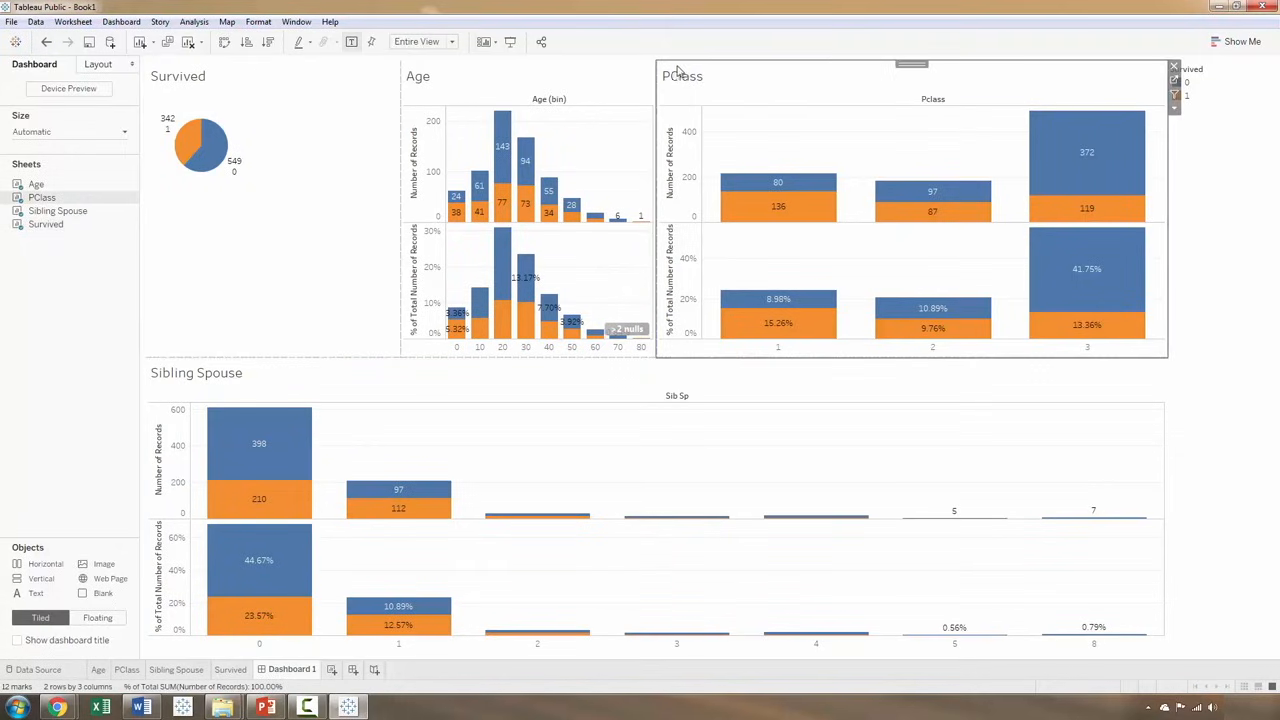
{"action": "left_click_drag", "start_coordinate": [907, 61], "coordinate": [525, 507]}
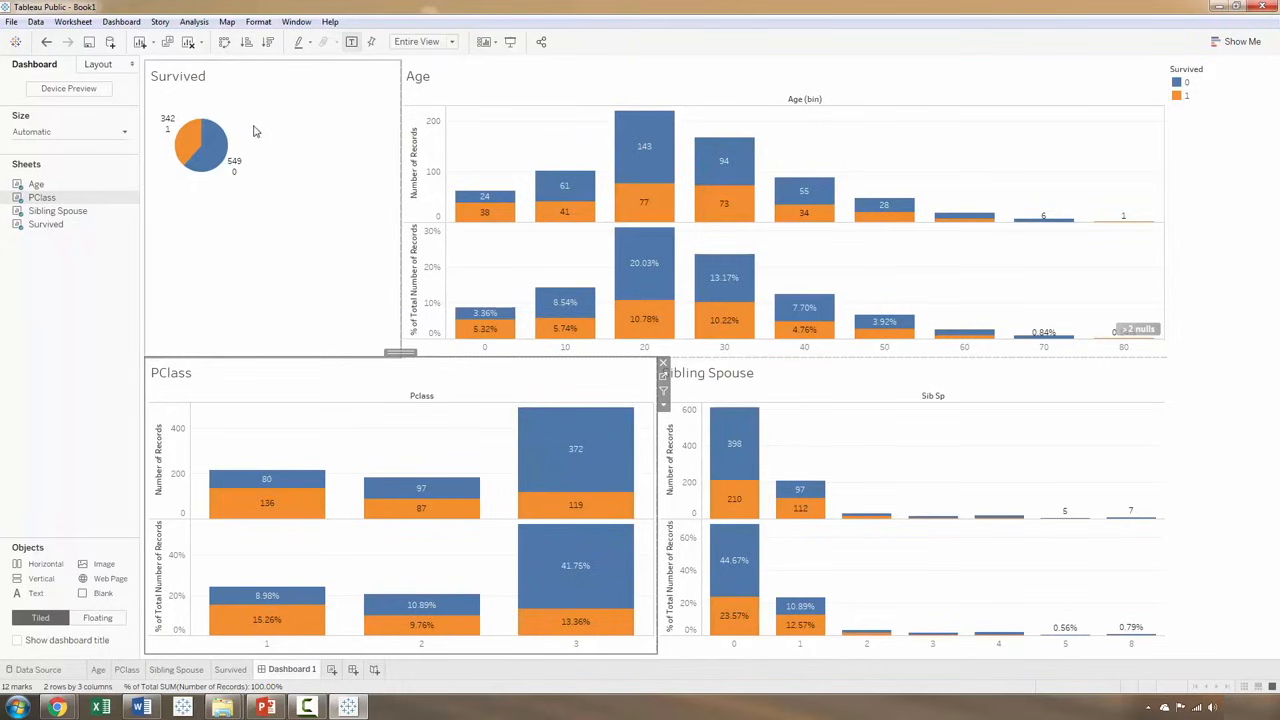
- Enlarge the pie chart within the Survived view by stretching its width and height
{"action": "left_click_drag", "start_coordinate": [254, 126], "coordinate": [300, 137]}
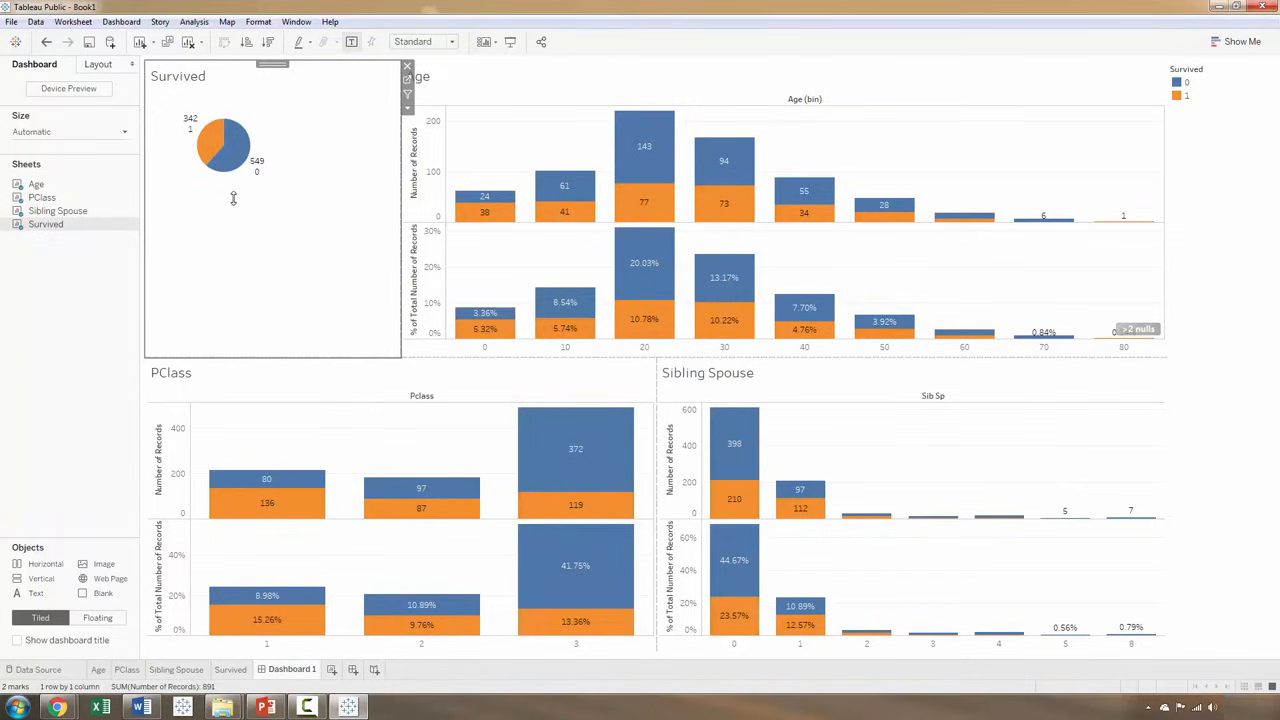
{"action": "left_click_drag", "start_coordinate": [233, 198], "coordinate": [241, 248]}
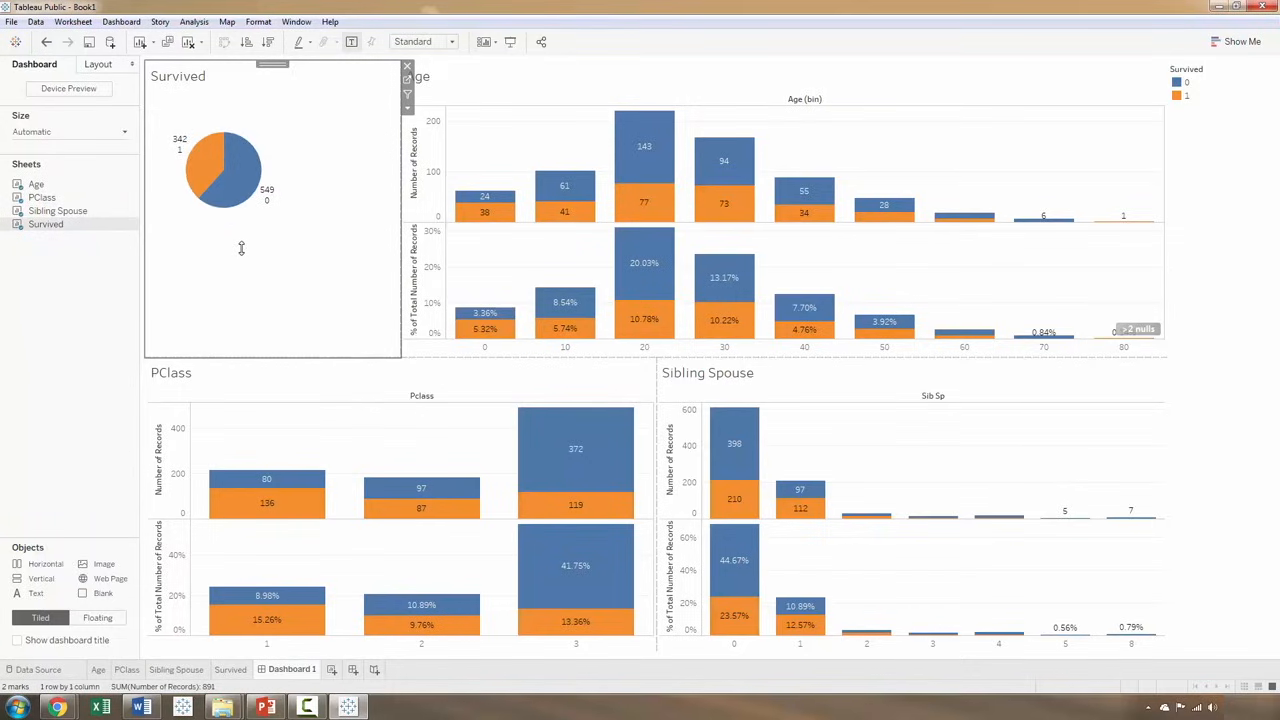
{"action": "left_click", "coordinate": [108, 361]}
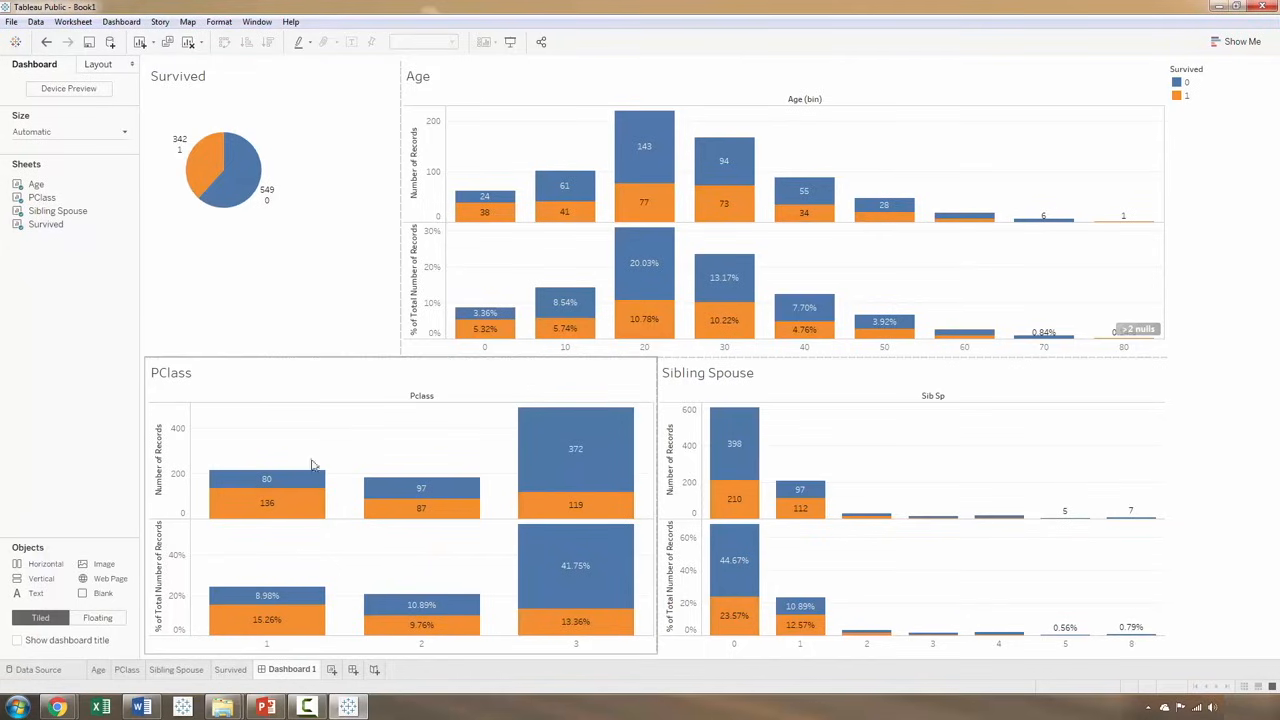
- Change the Survived legend colours to red for 0 and green for 1, and clear the legend highlighting
{"action": "right_click", "coordinate": [1182, 88]}
{"action": "left_click", "coordinate": [1186, 98]}
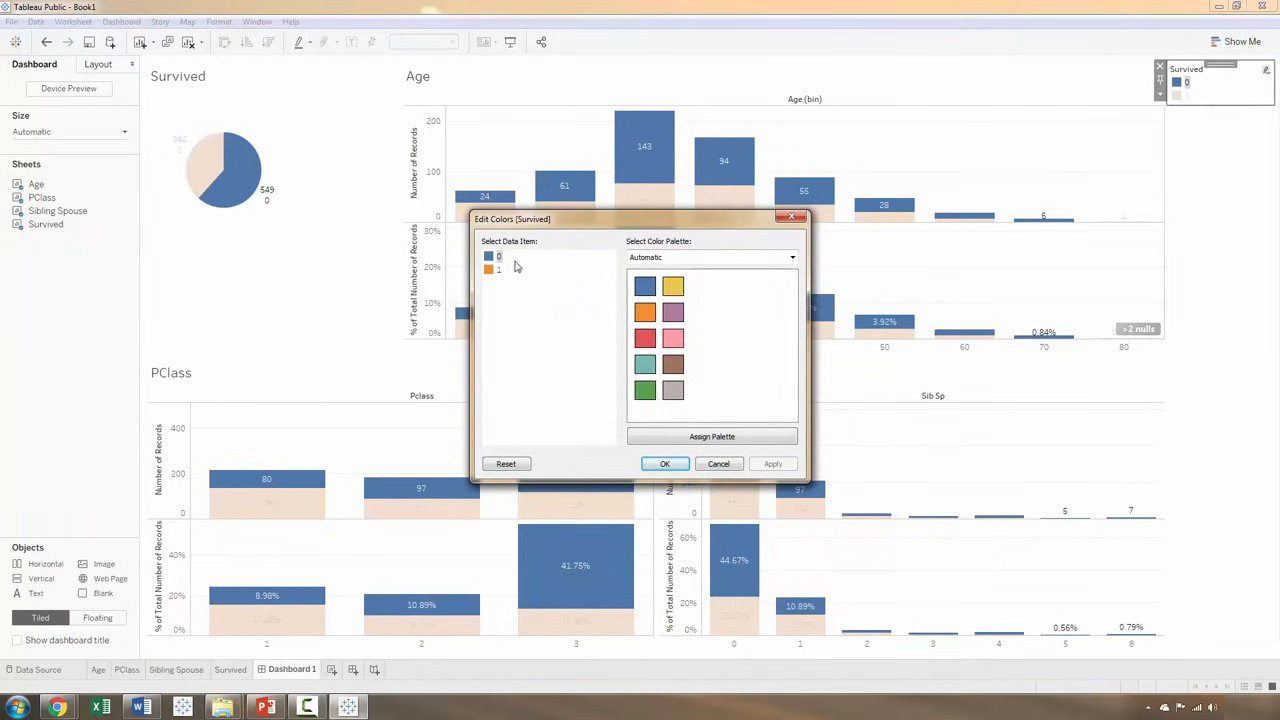
{"action": "left_click", "coordinate": [645, 390]}
{"action": "left_click", "coordinate": [492, 270]}
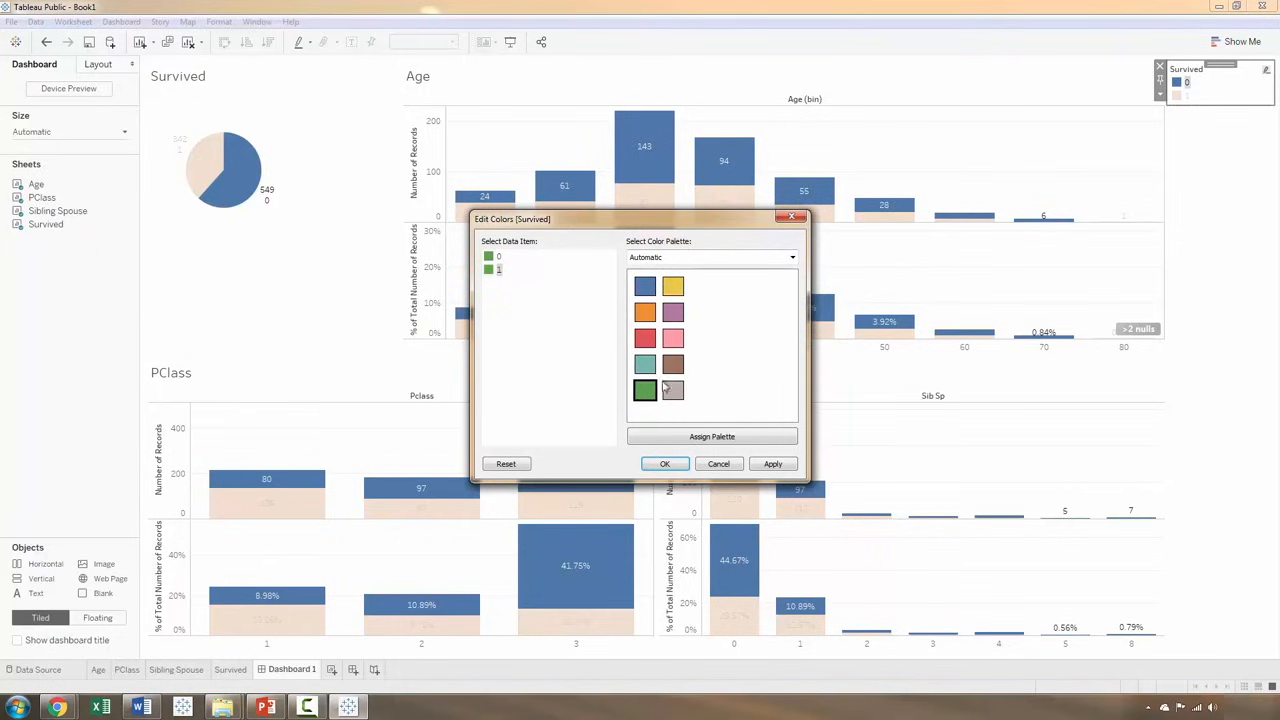
{"action": "left_click", "coordinate": [493, 257]}
{"action": "left_click", "coordinate": [645, 342]}
{"action": "left_click", "coordinate": [777, 466]}
{"action": "left_click", "coordinate": [664, 464]}
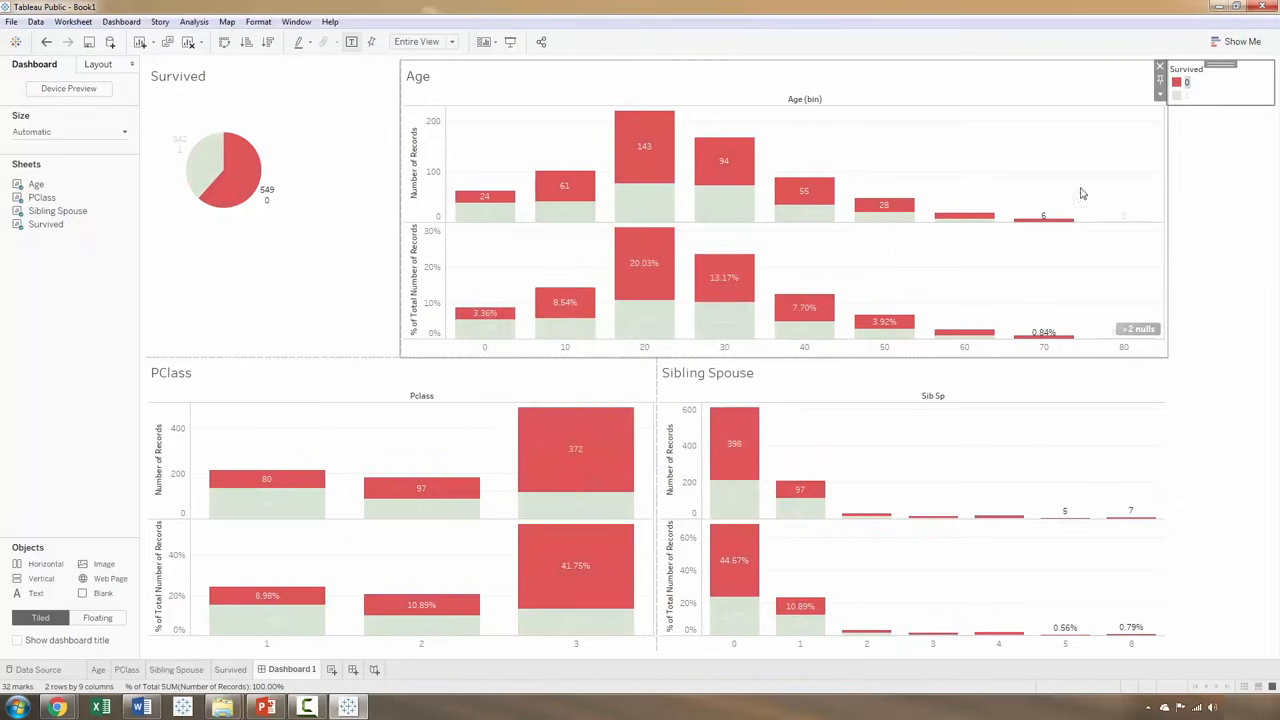
{"action": "left_click", "coordinate": [1196, 145]}
{"action": "left_click", "coordinate": [1230, 90]}
{"action": "left_click", "coordinate": [1241, 244]}
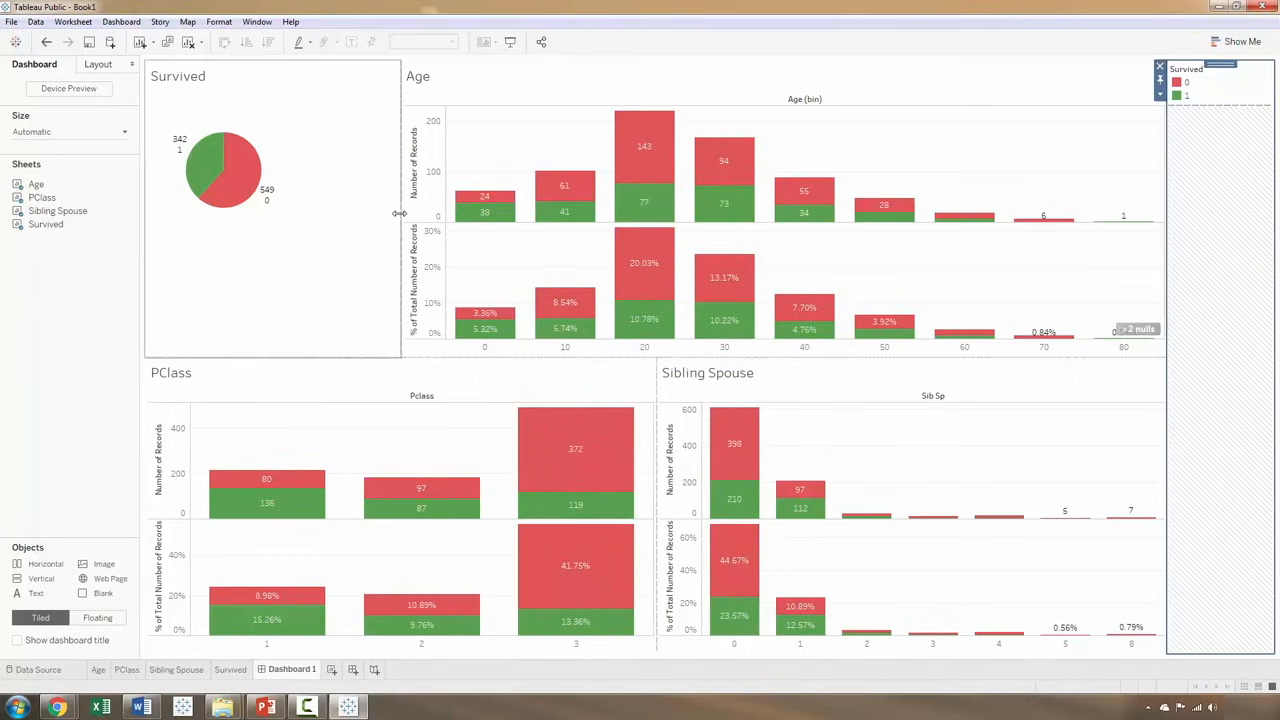
- Widen the Survived view so its edge lines up with the PClass view below it
{"action": "left_click_drag", "start_coordinate": [402, 216], "coordinate": [658, 202]}
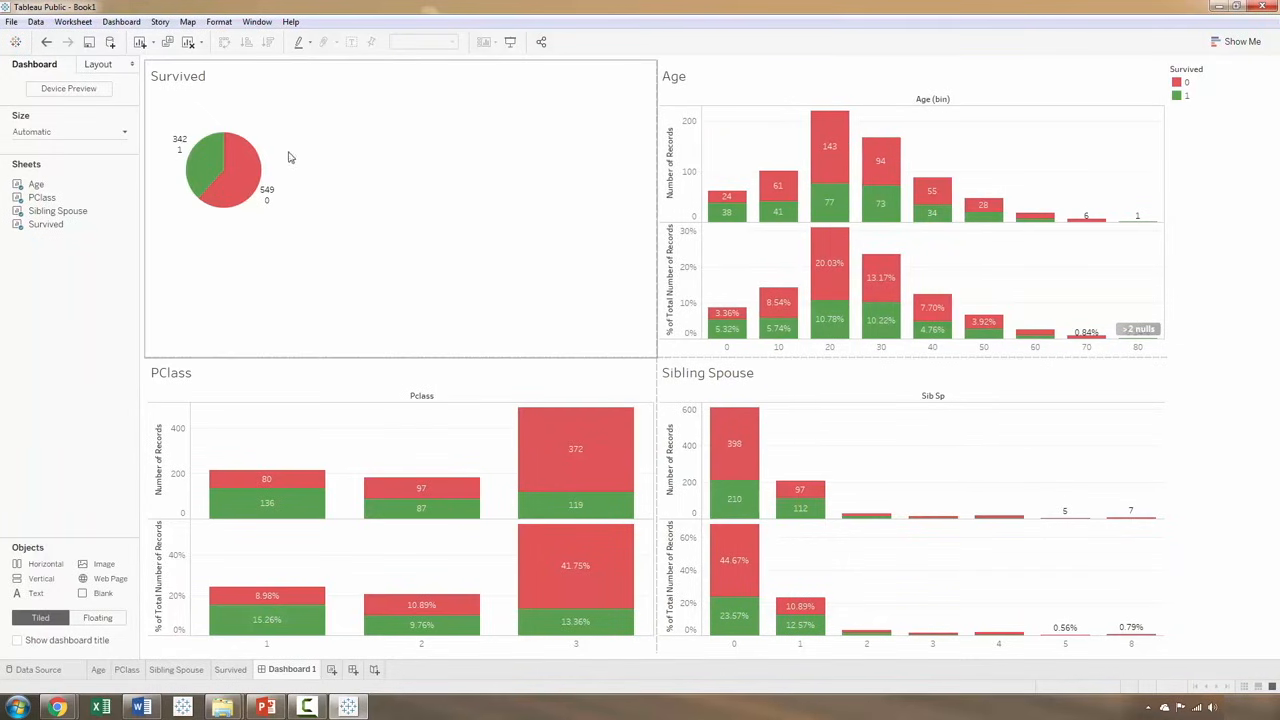
- Stretch the pie chart area wider within the Survived view on the dashboard and deselect the view
{"action": "left_click_drag", "start_coordinate": [299, 140], "coordinate": [425, 134]}
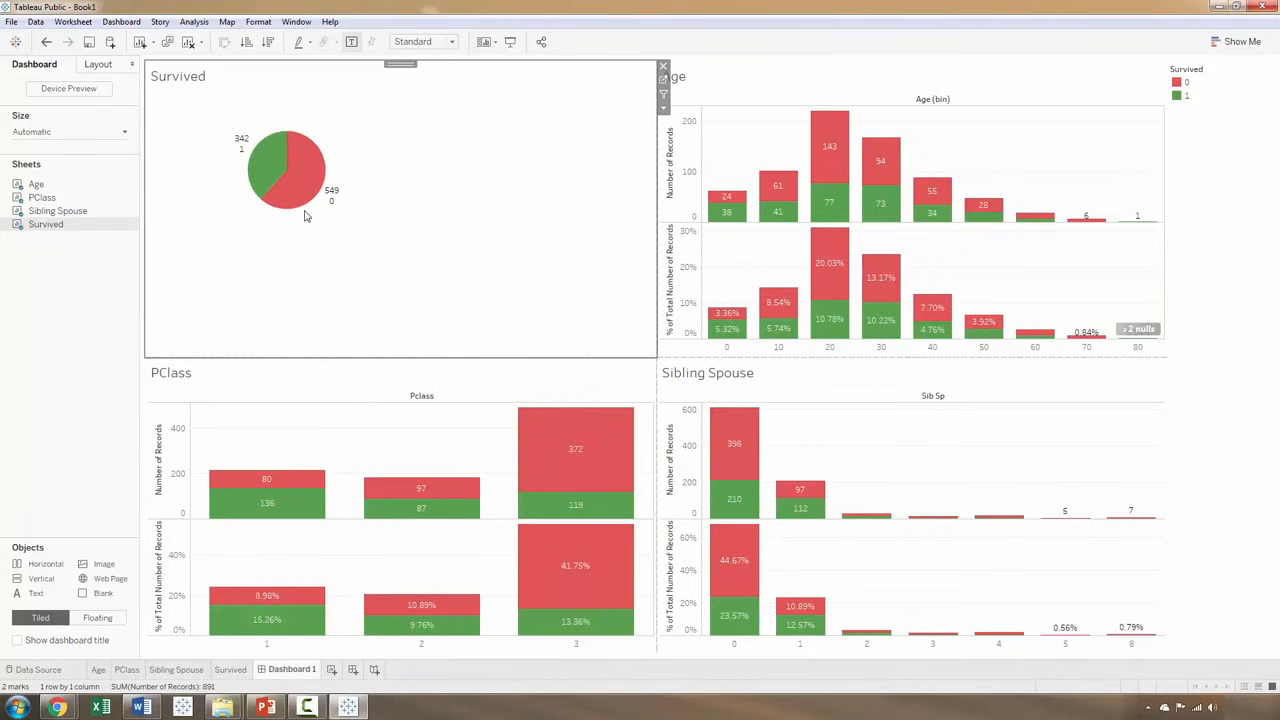
{"action": "left_click", "coordinate": [108, 336]}
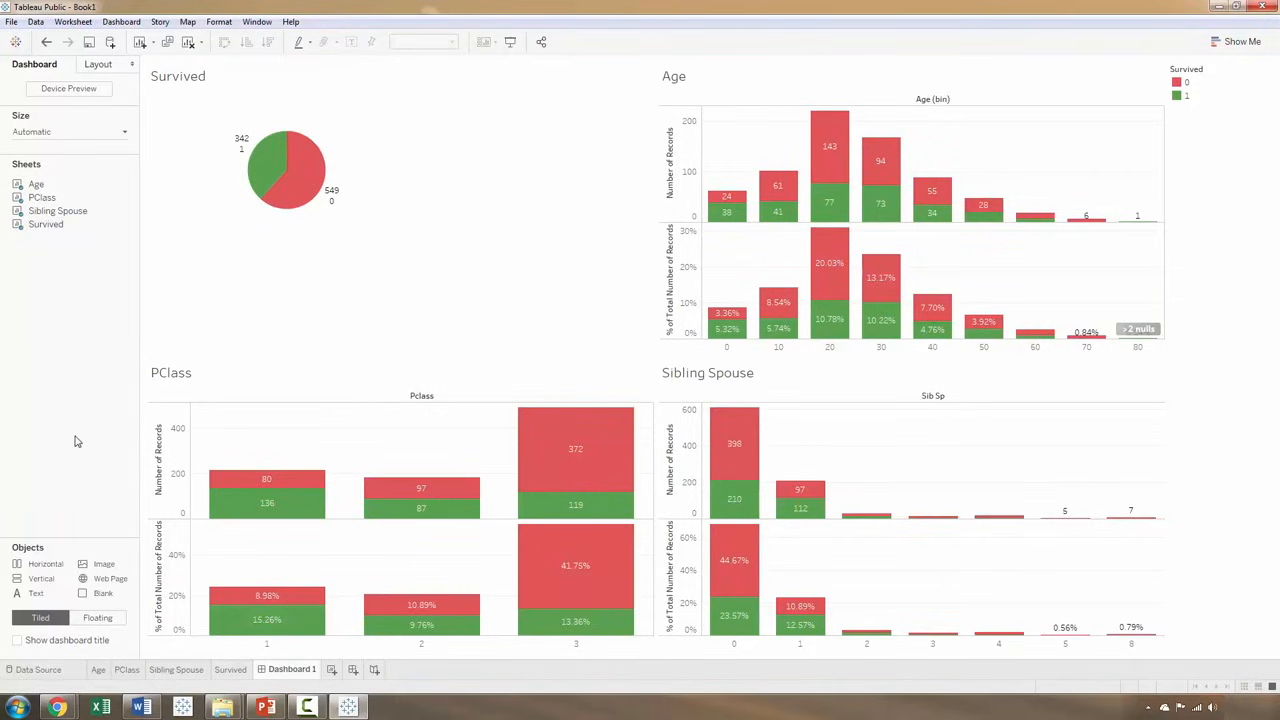
- Review the Age, PClass, Sibling Spouse and Survived worksheets in turn, and return to Dashboard 1
{"action": "left_click", "coordinate": [99, 670]}
{"action": "left_click", "coordinate": [127, 670]}
{"action": "left_click", "coordinate": [151, 672]}
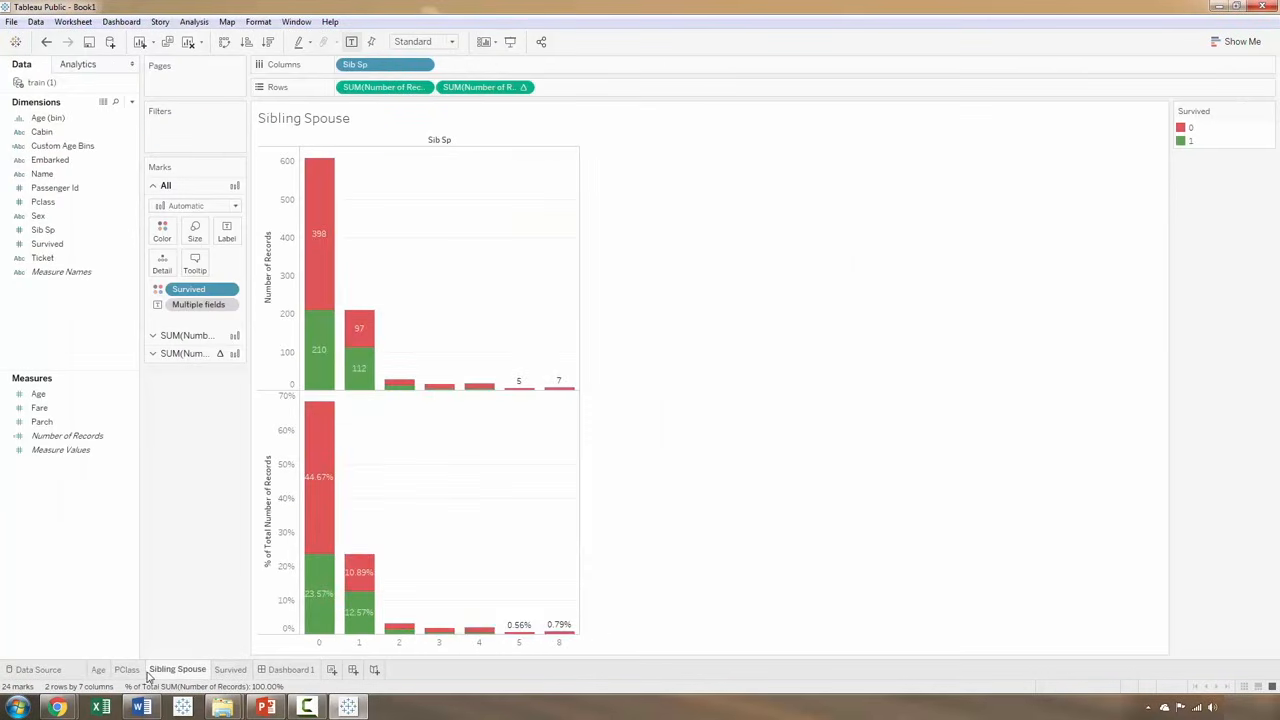
{"action": "left_click", "coordinate": [234, 671]}
{"action": "left_click", "coordinate": [272, 670]}
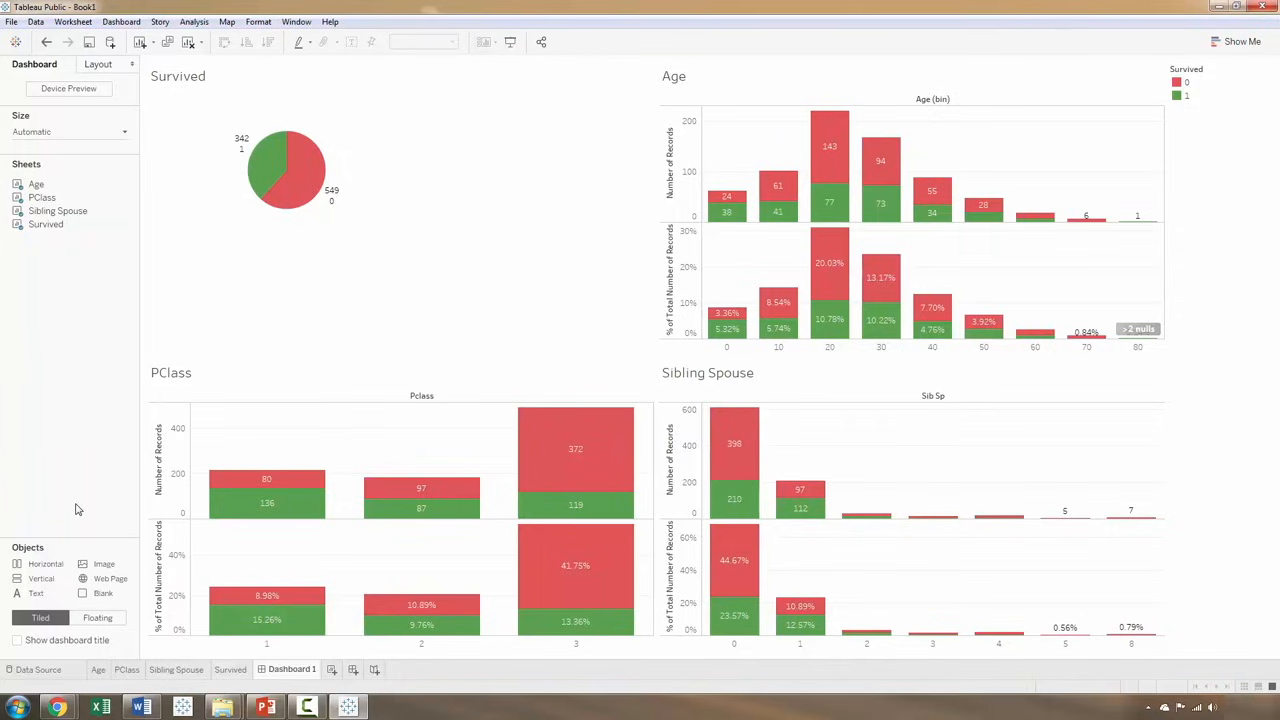
- Change the Survived legend colour for 0 to blue and clear the legend highlighting
{"action": "left_click", "coordinate": [1178, 83]}
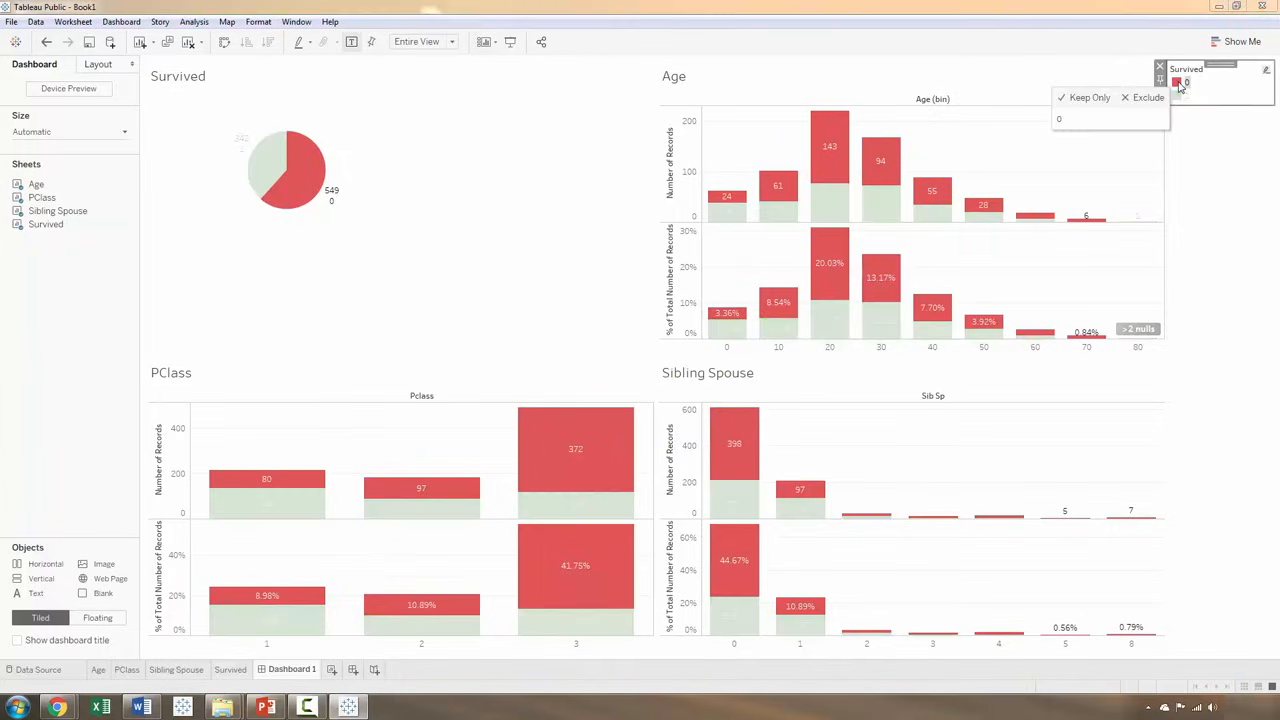
{"action": "double_click", "coordinate": [1178, 83]}
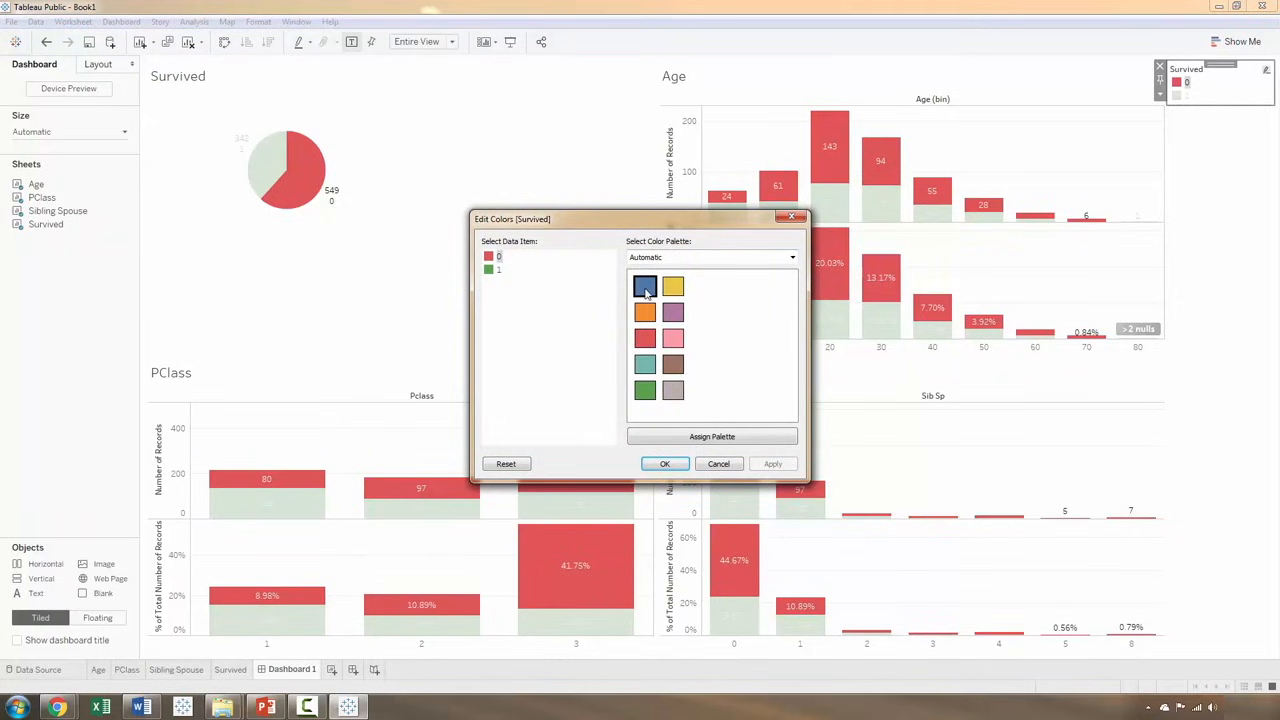
{"action": "left_click", "coordinate": [645, 288]}
{"action": "left_click", "coordinate": [771, 466]}
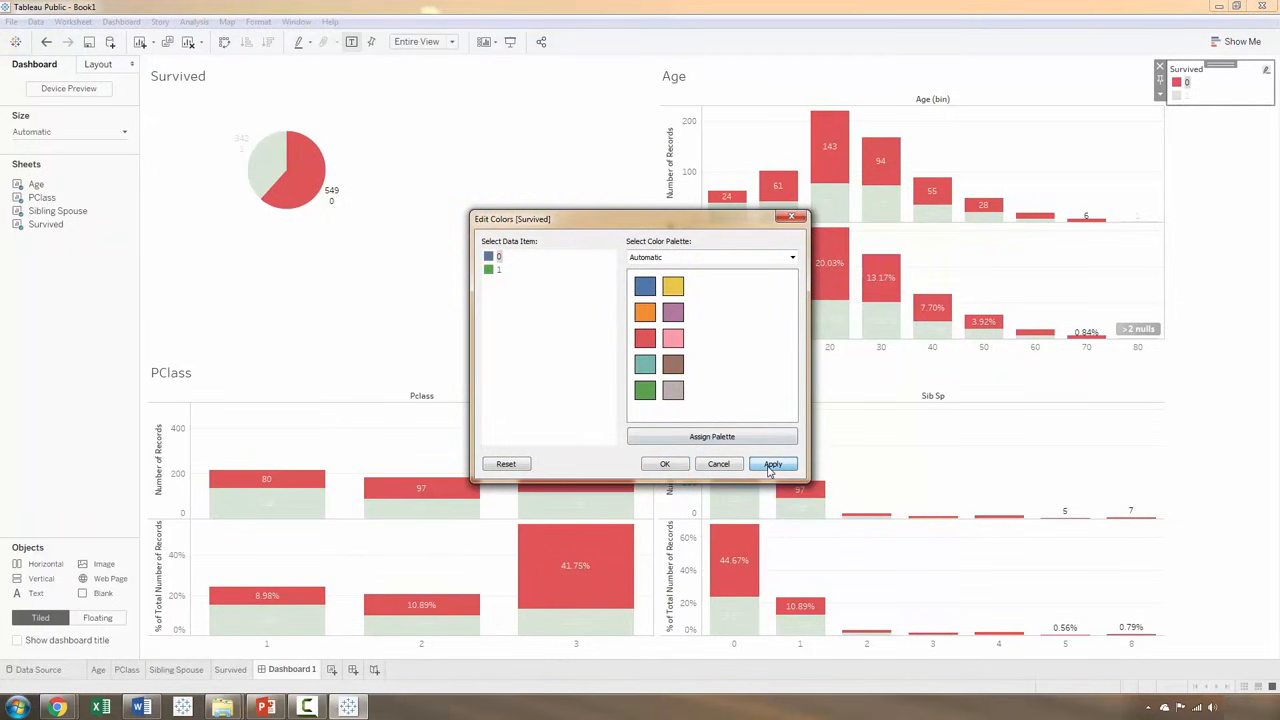
{"action": "left_click", "coordinate": [665, 464]}
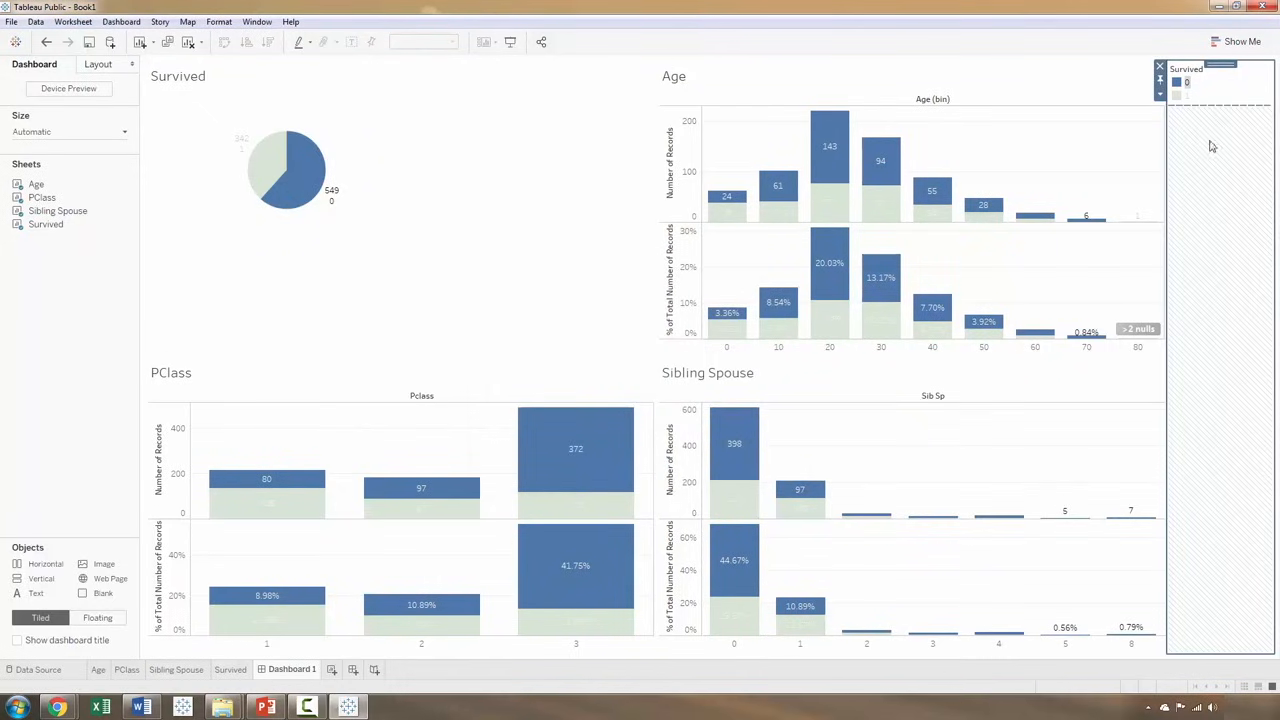
{"action": "left_click", "coordinate": [1230, 90]}
{"action": "left_click", "coordinate": [1230, 170]}
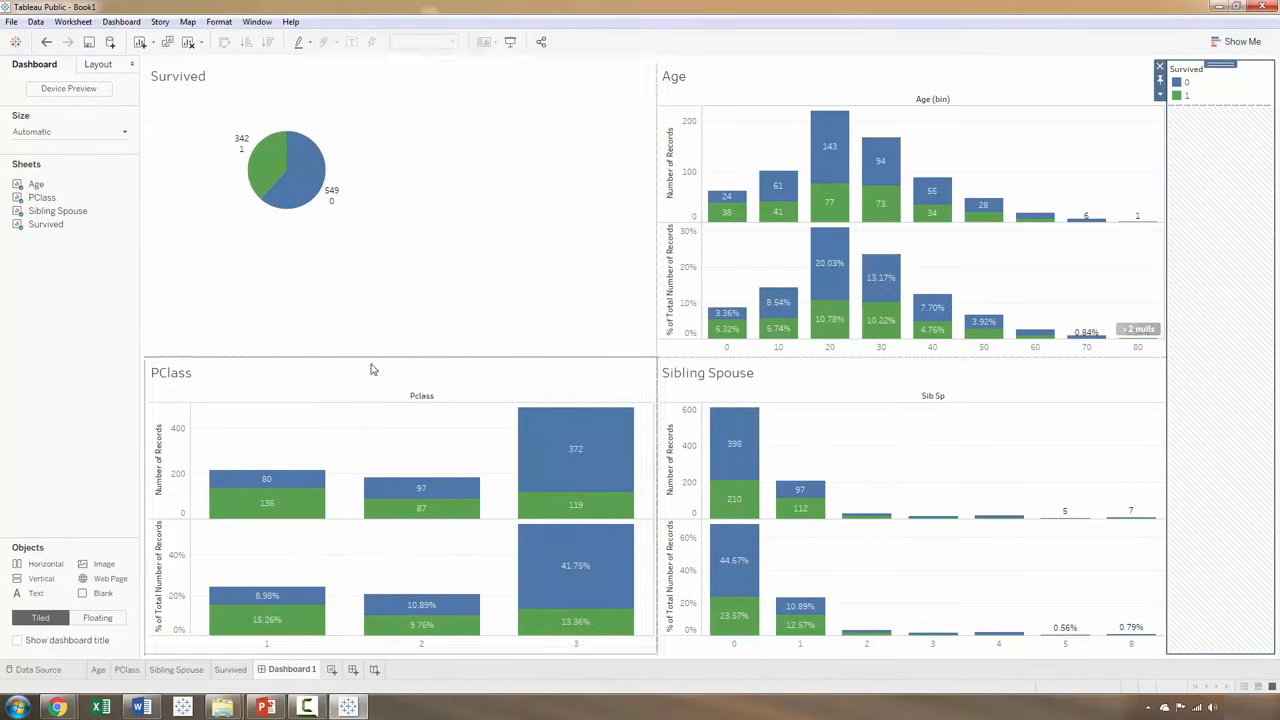
- Examine the passenger rows and fields of train (1).csv in the workbook's data source
{"action": "mouse_move", "coordinate": [872, 300]}
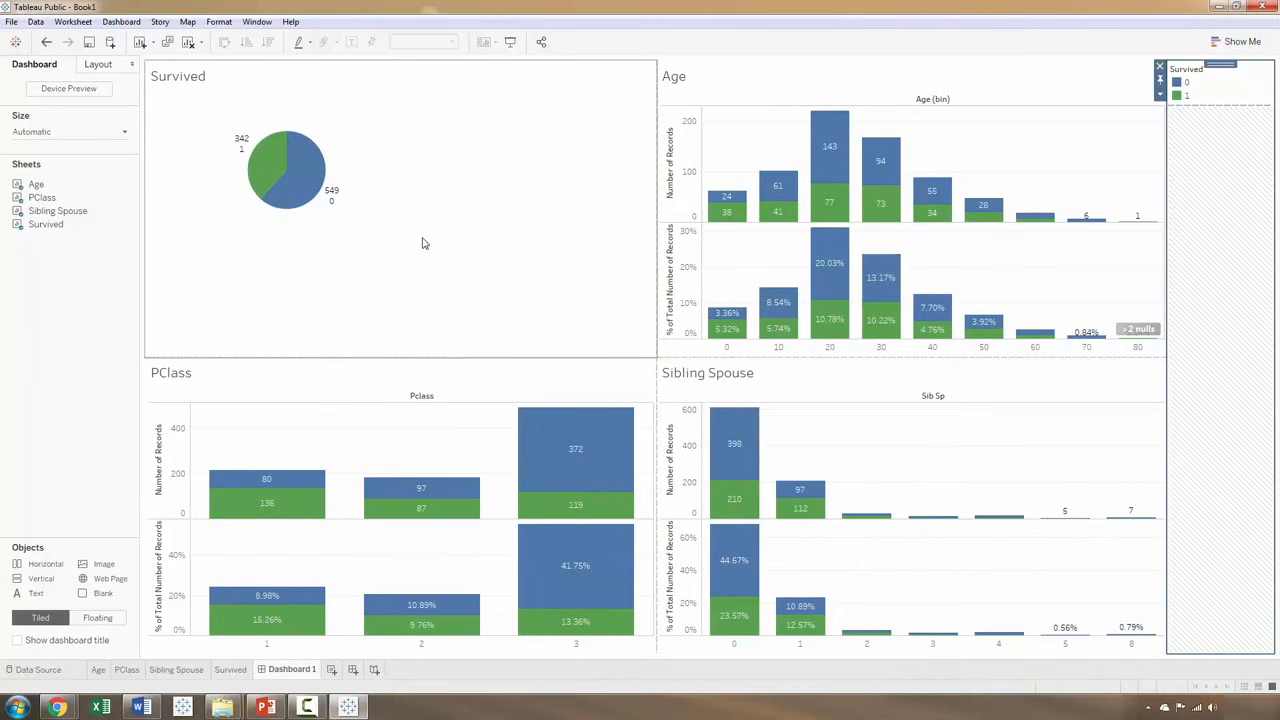
{"action": "left_click", "coordinate": [37, 669]}
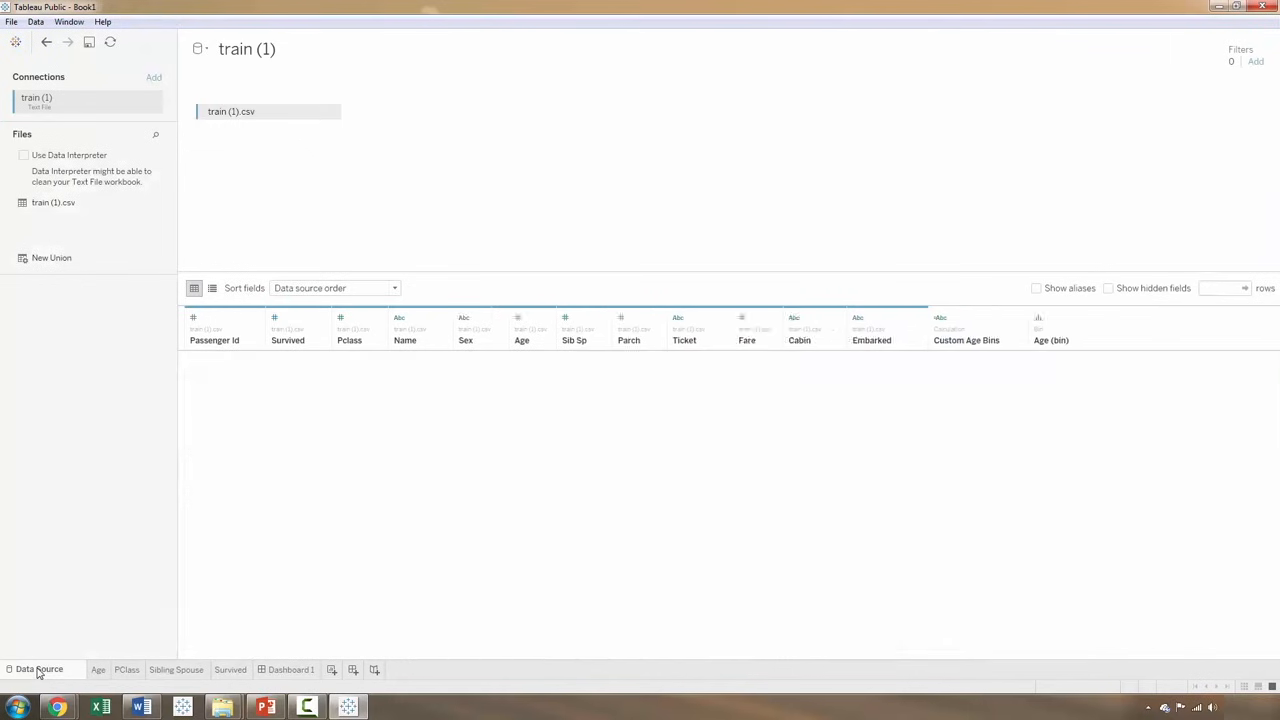
{"action": "scroll", "coordinate": [788, 446], "scroll_direction": "down", "scroll_amount": 4}
{"action": "scroll", "coordinate": [788, 446], "scroll_direction": "down", "scroll_amount": 20}
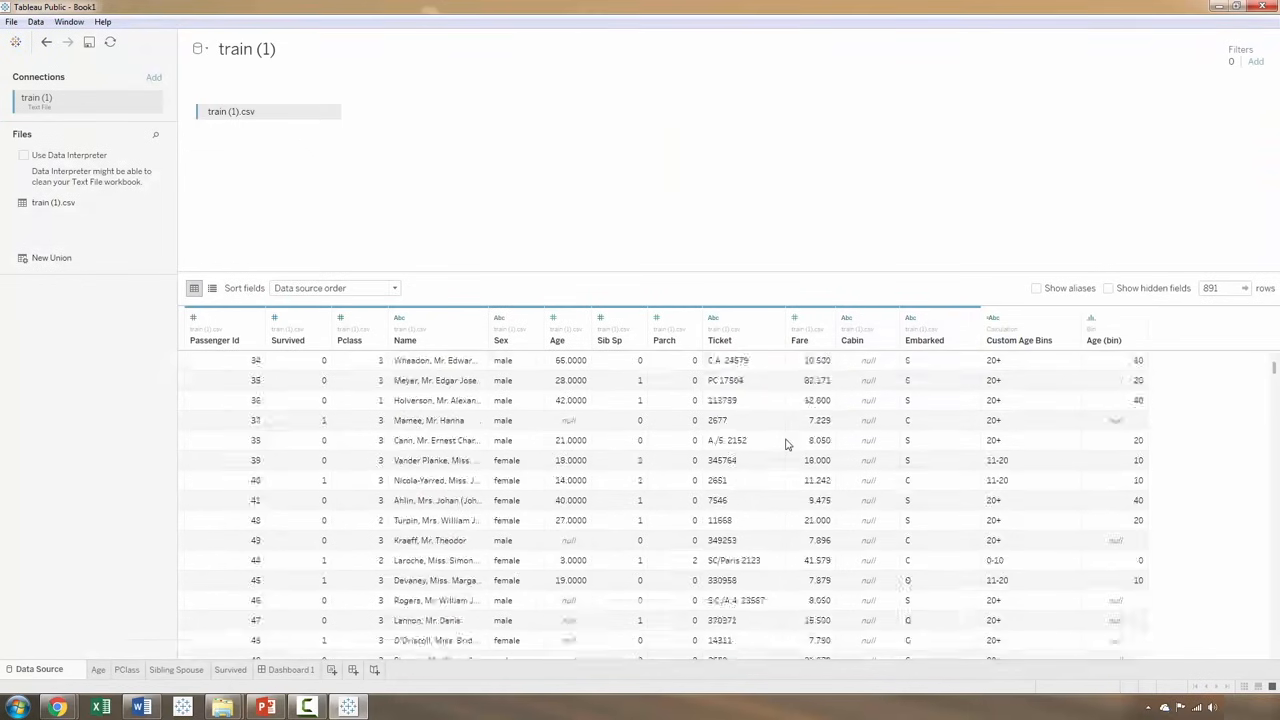
{"action": "scroll", "coordinate": [786, 444], "scroll_direction": "up", "scroll_amount": 17}
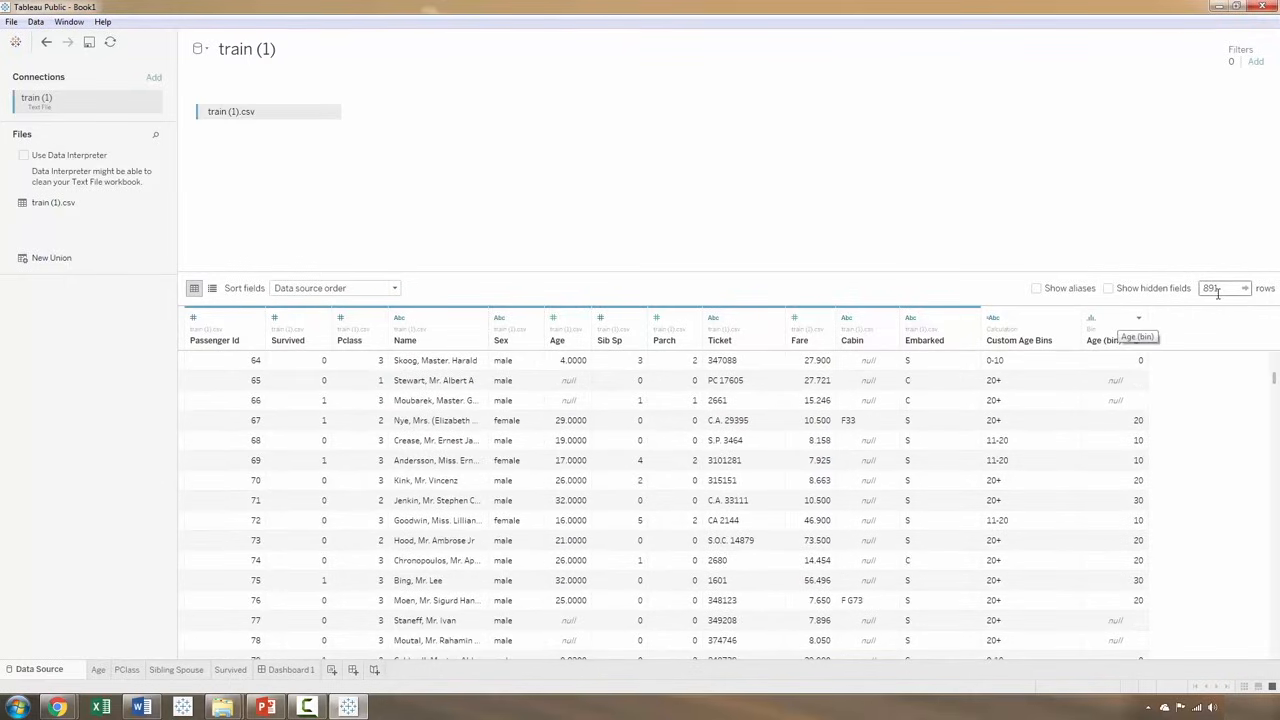
{"action": "scroll", "coordinate": [728, 460], "scroll_direction": "down", "scroll_amount": 11}
{"action": "scroll", "coordinate": [728, 462], "scroll_direction": "down", "scroll_amount": 18}
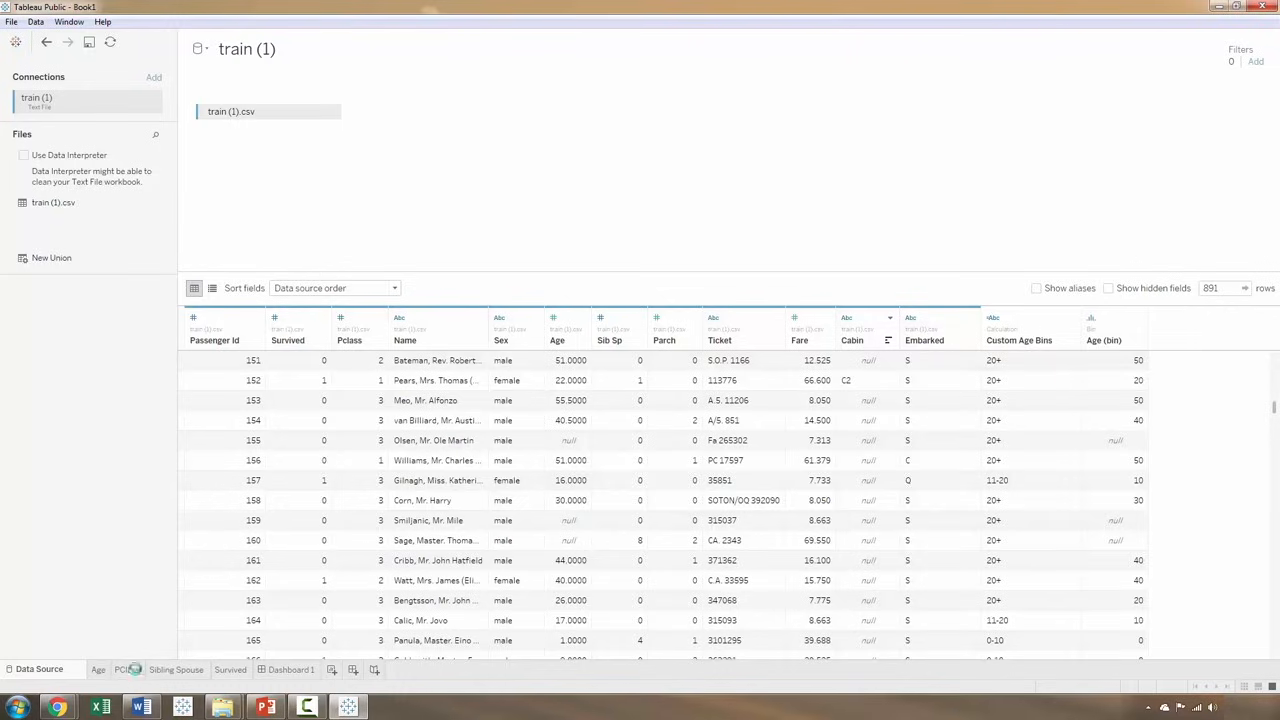
- Check the four worksheets built from the data with the blue and green colours, ending on Dashboard 1
{"action": "left_click", "coordinate": [98, 669]}
{"action": "left_click", "coordinate": [127, 669]}
{"action": "left_click", "coordinate": [178, 669]}
{"action": "left_click", "coordinate": [230, 669]}
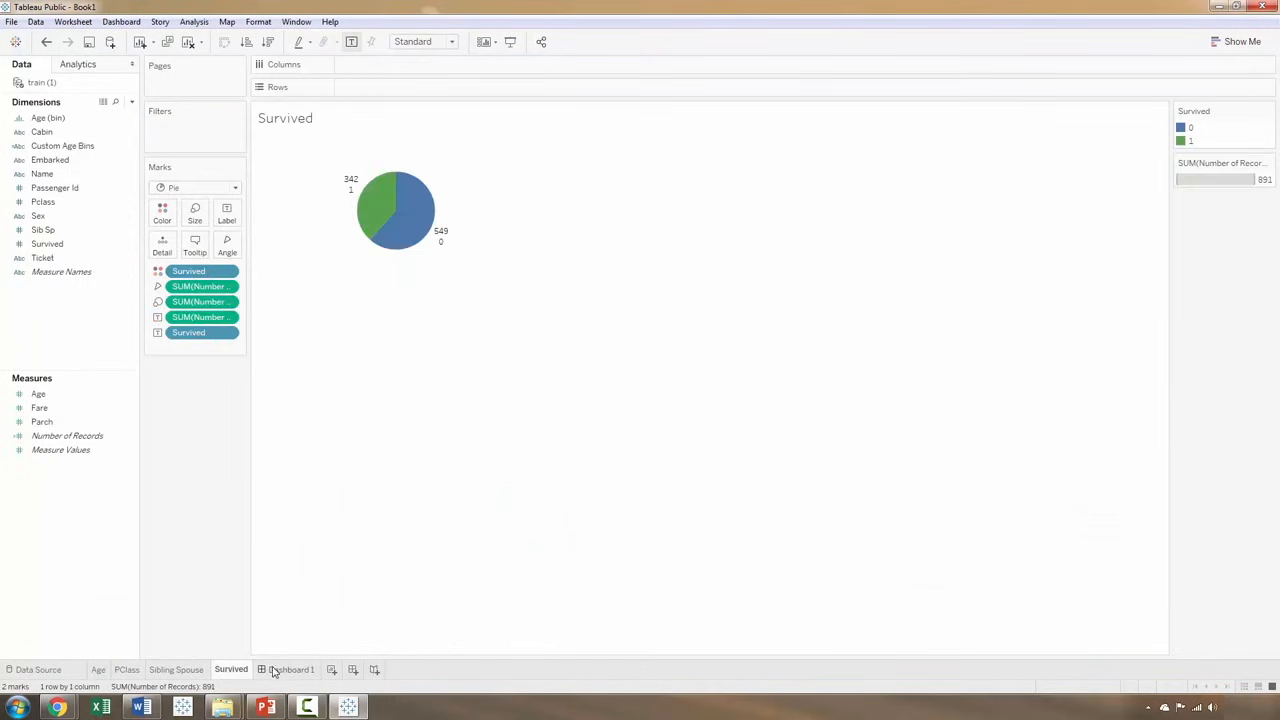
{"action": "left_click", "coordinate": [289, 669]}
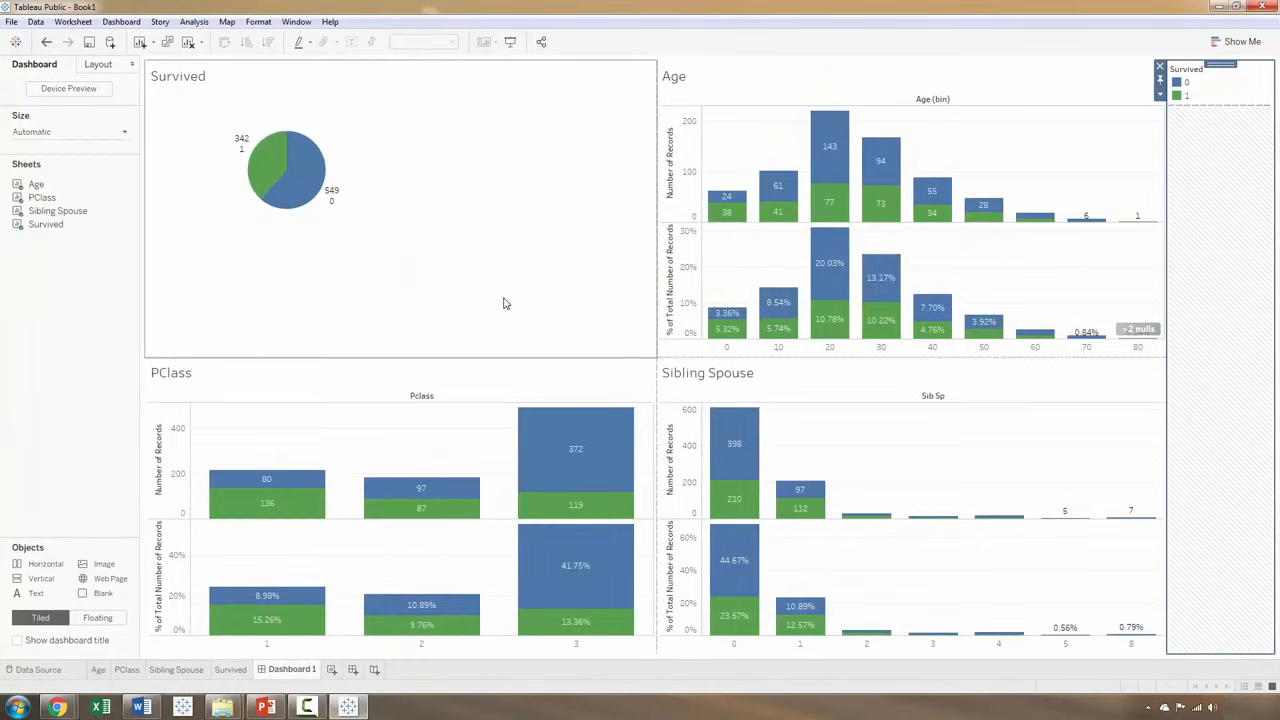